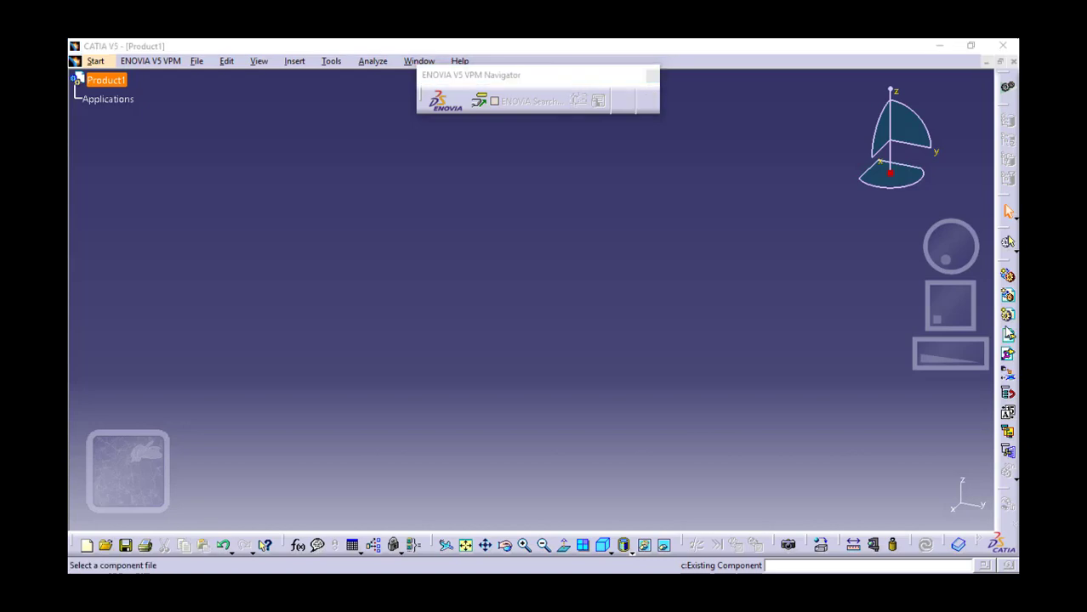
Step: Insert the existing component Ring Gear.CATPart into Product1
text(e)
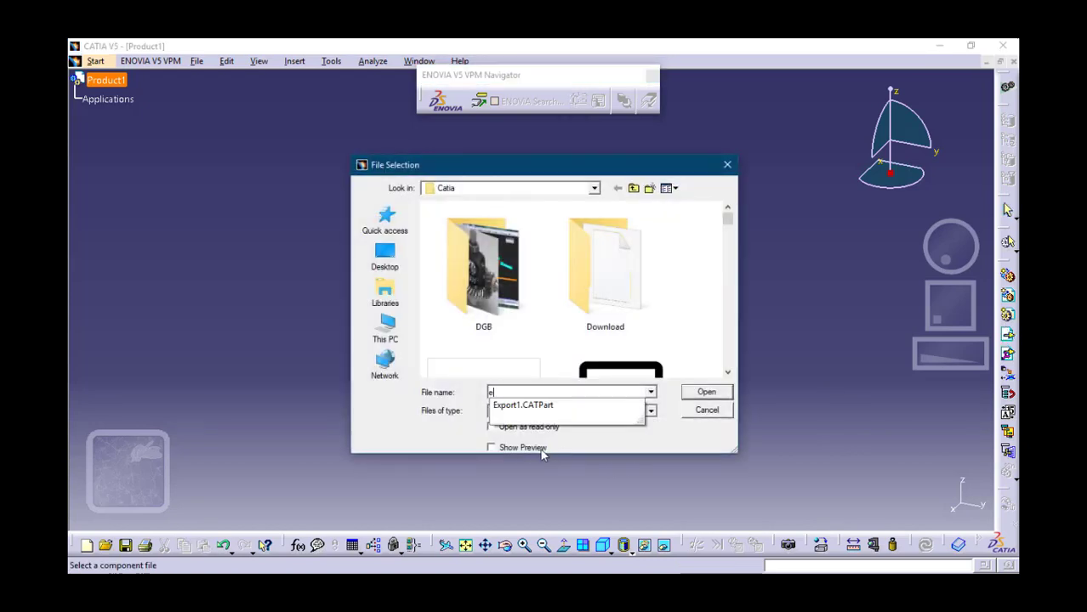
key(BackSpace)
text(r)
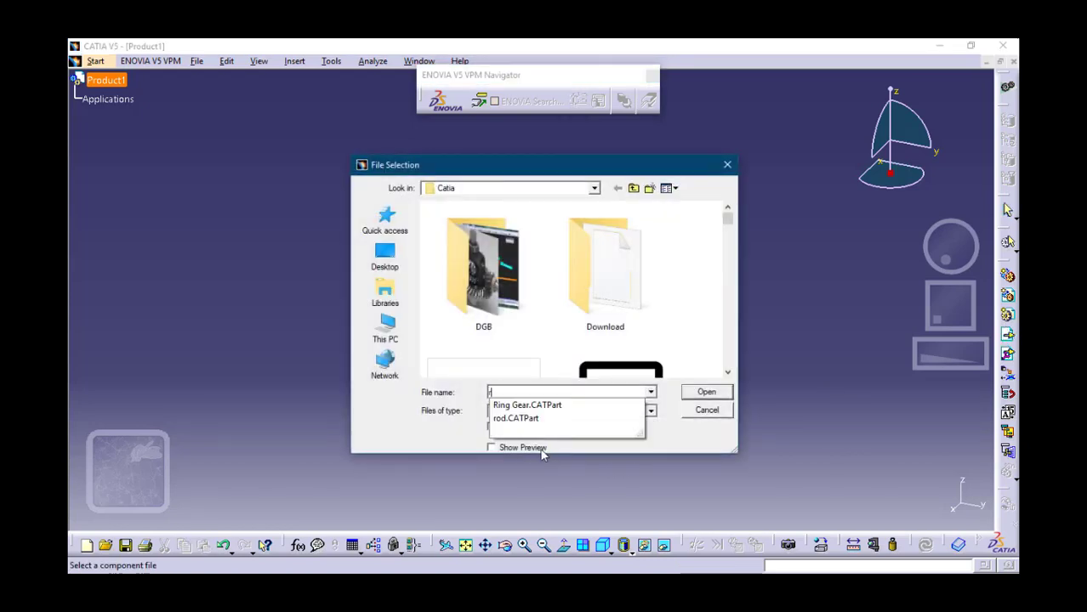
key(Down)
key(Return)
key(Return)
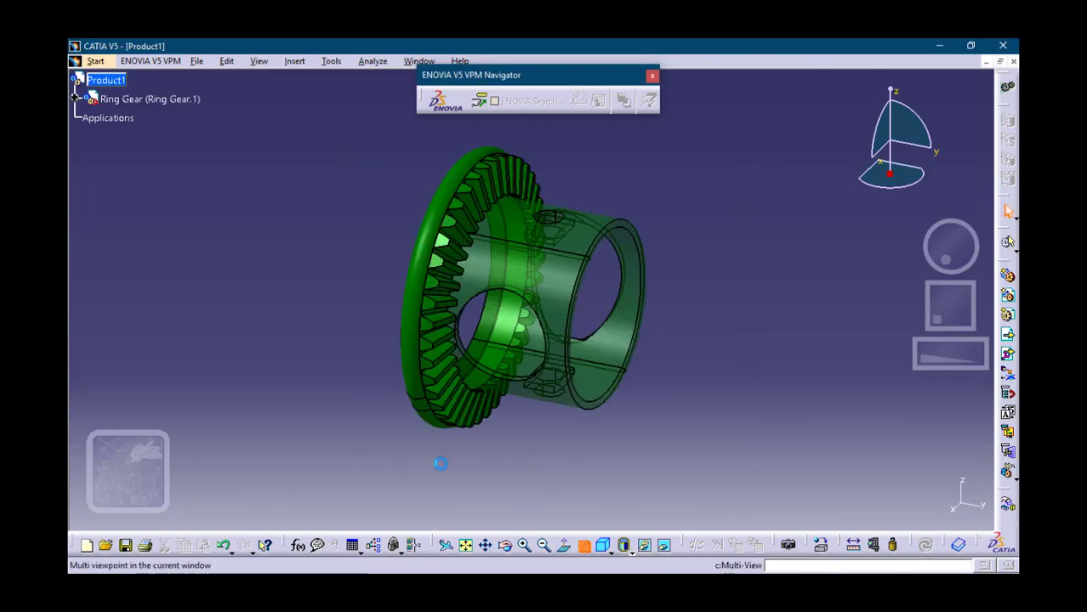
Step: Insert the existing component spider.CATPart into Product1
click(102, 80)
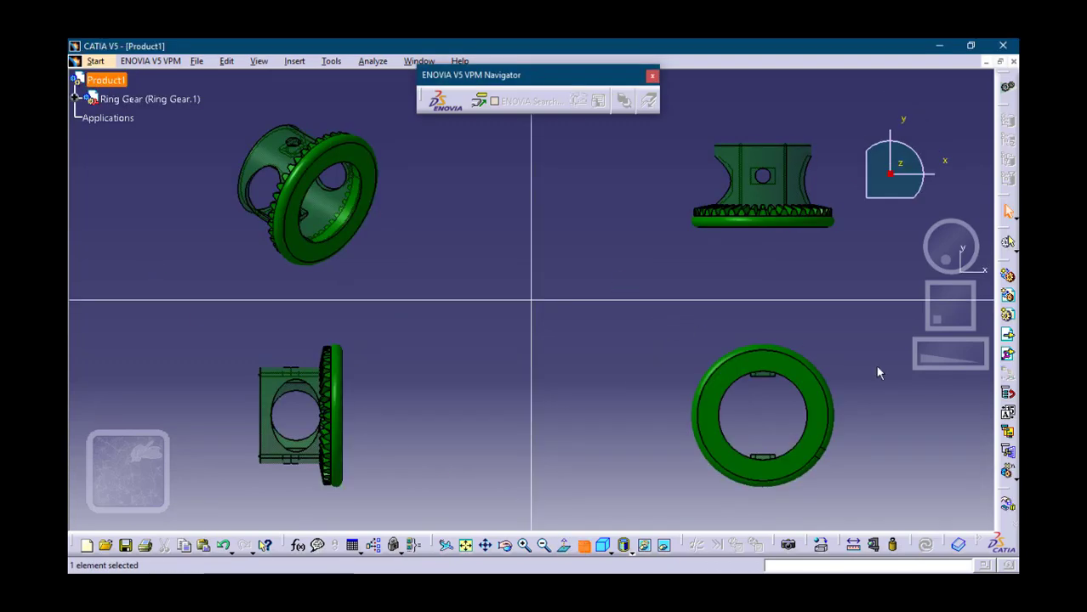
click(1005, 335)
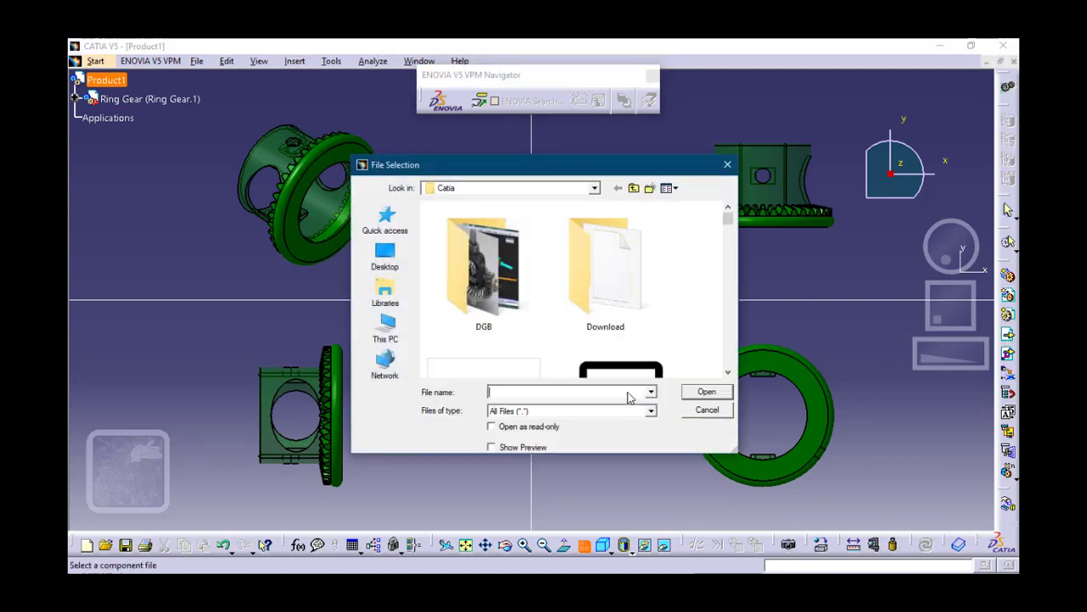
text(s)
key(Down)
key(Down)
key(Down)
key(Down)
key(Down)
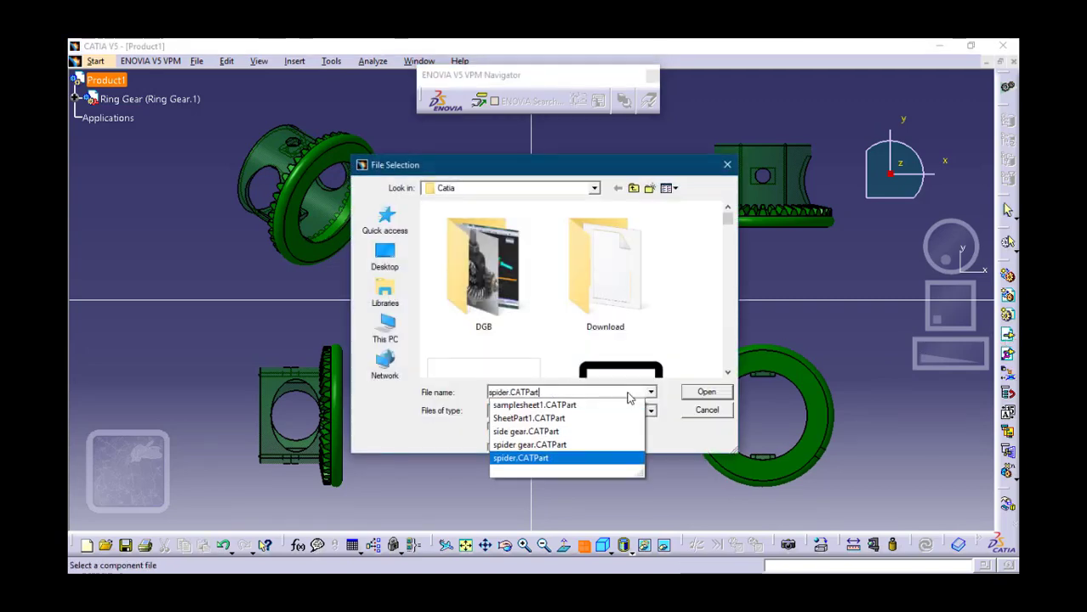
key(Return)
key(Return)
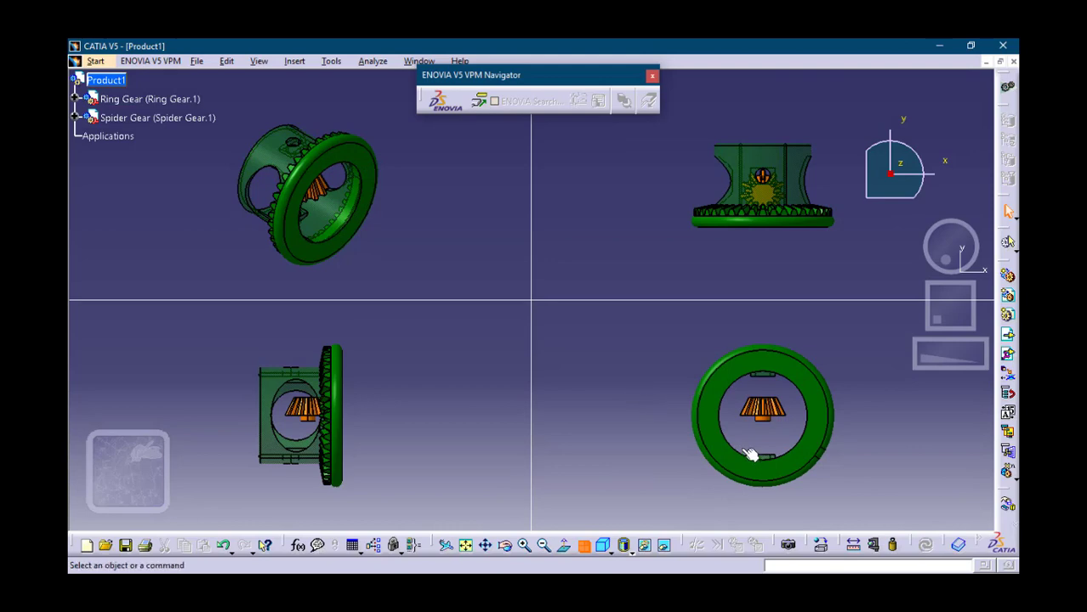
Step: Add a coincidence constraint between the axis of the ring gear's lower pin hole and the spider gear's axis
click(381, 222)
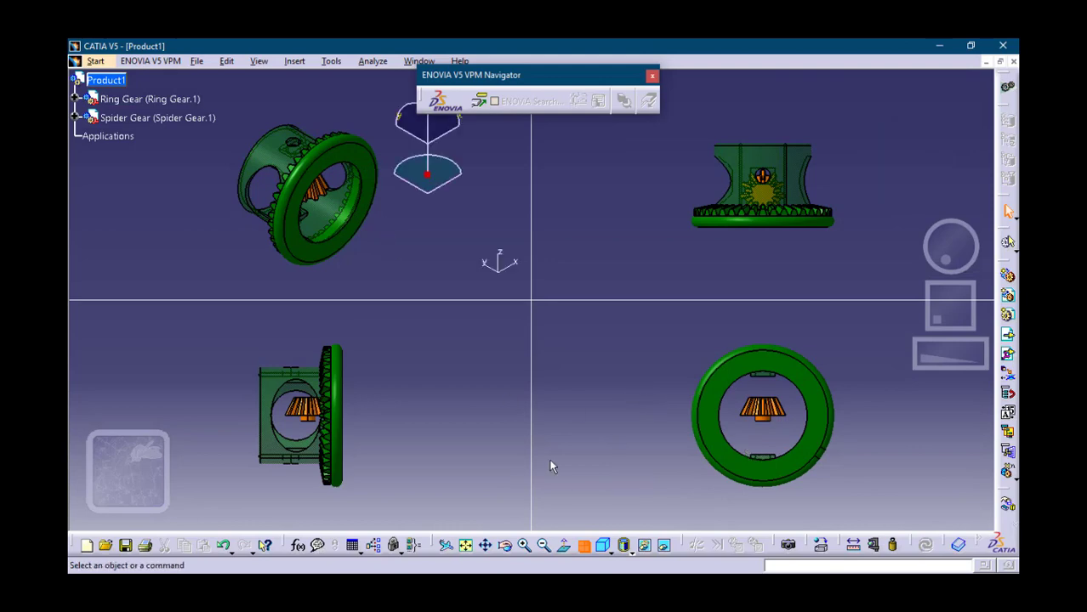
click(586, 547)
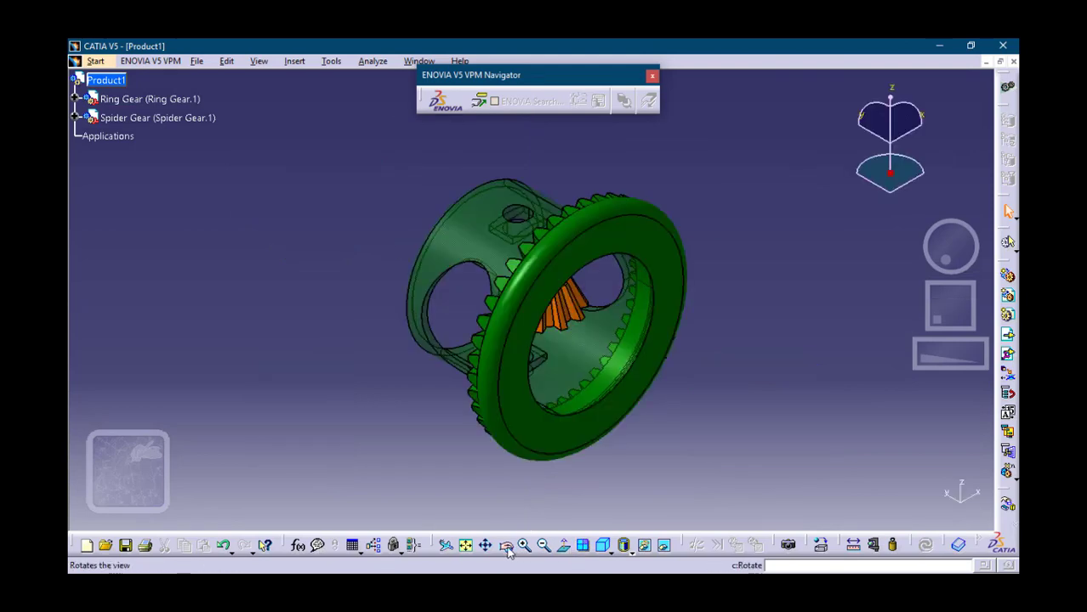
middle_drag(694, 457, 581, 445)
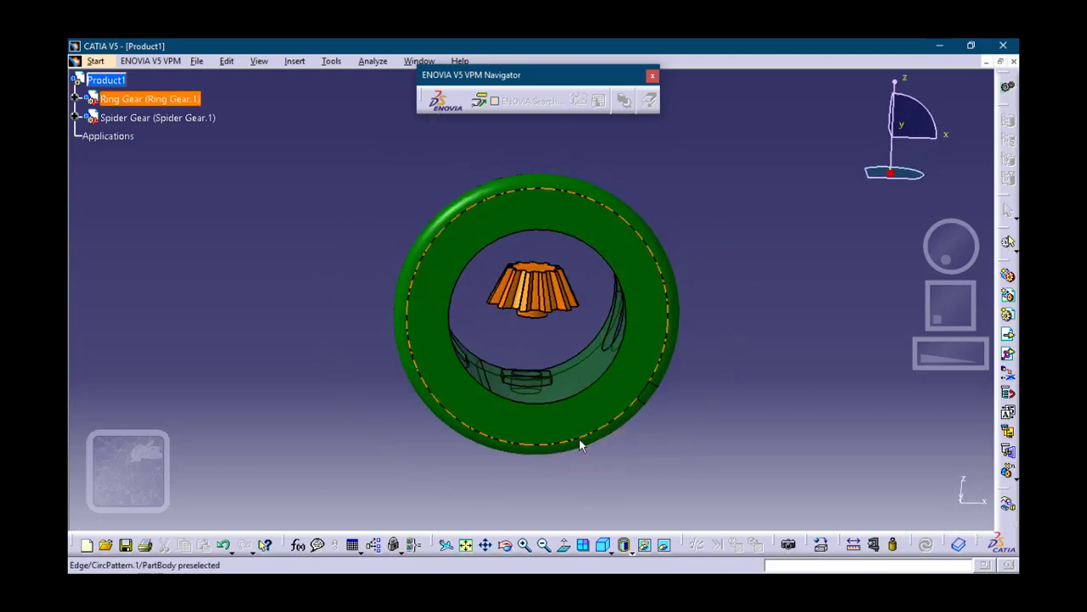
click(297, 62)
click(308, 100)
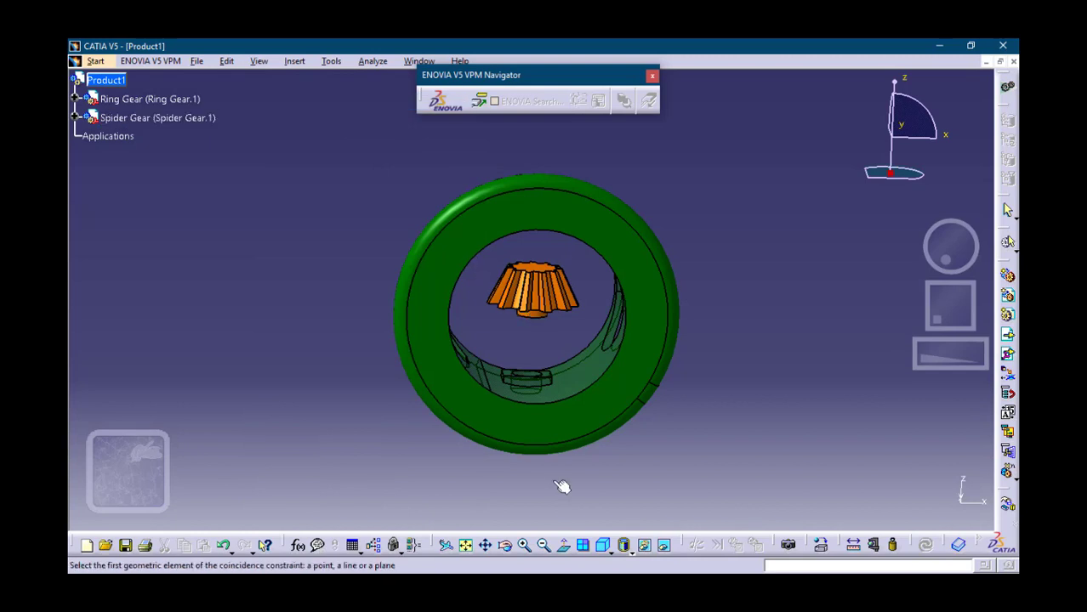
click(527, 543)
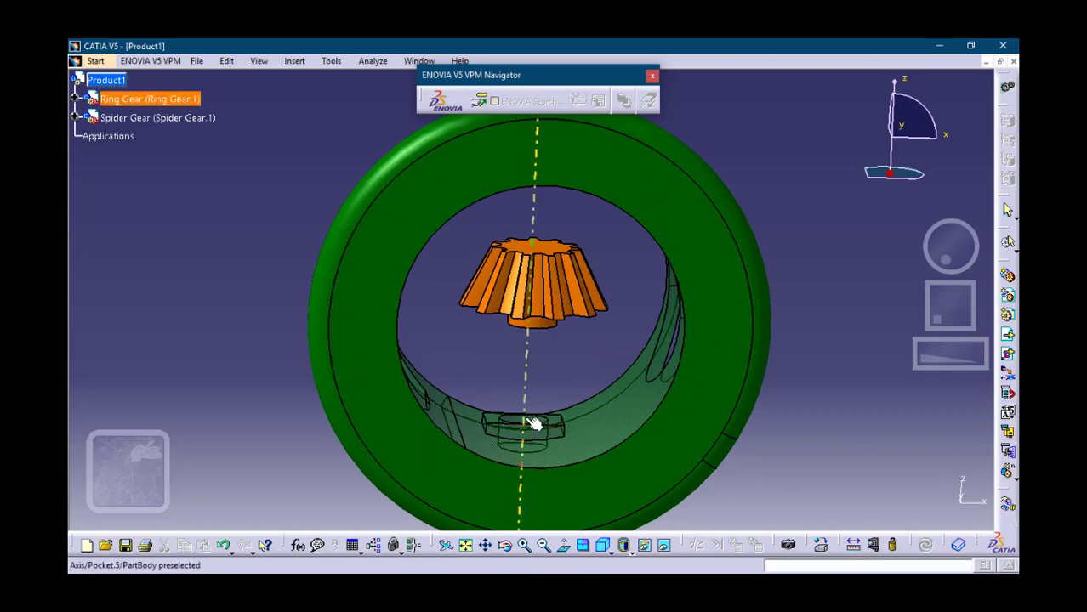
click(533, 424)
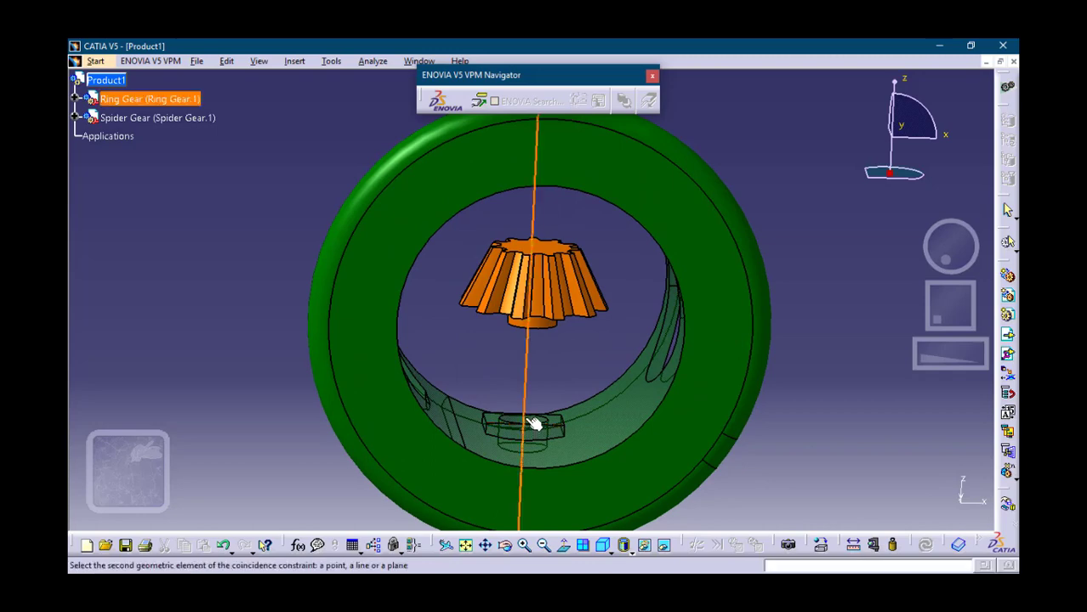
click(545, 326)
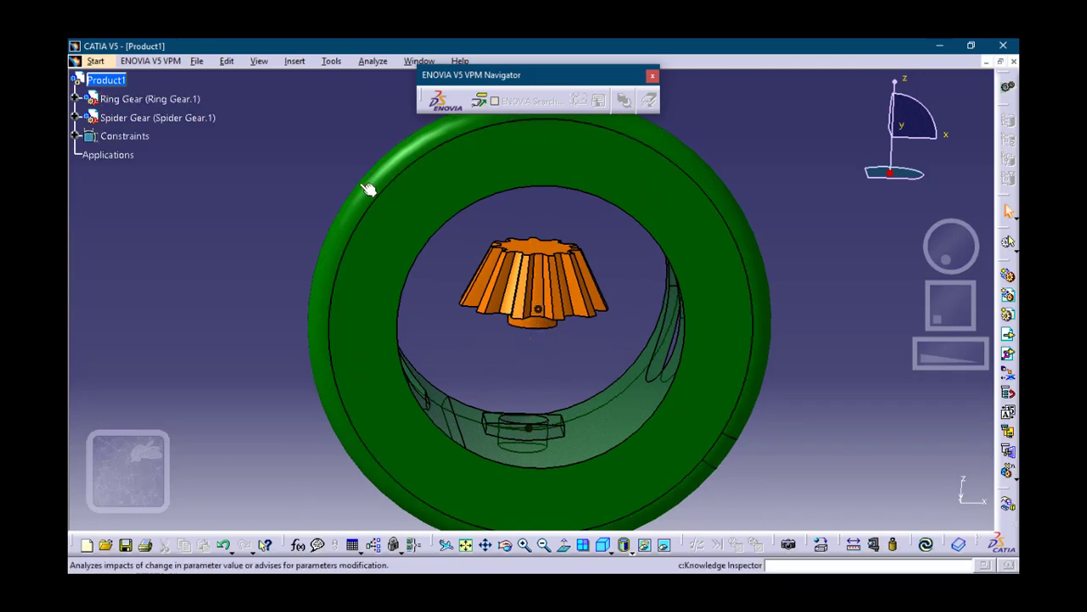
Step: Add a -15 mm offset constraint between the ring gear's lower pocket face and the spider gear's hub end face, and update the assembly
click(295, 62)
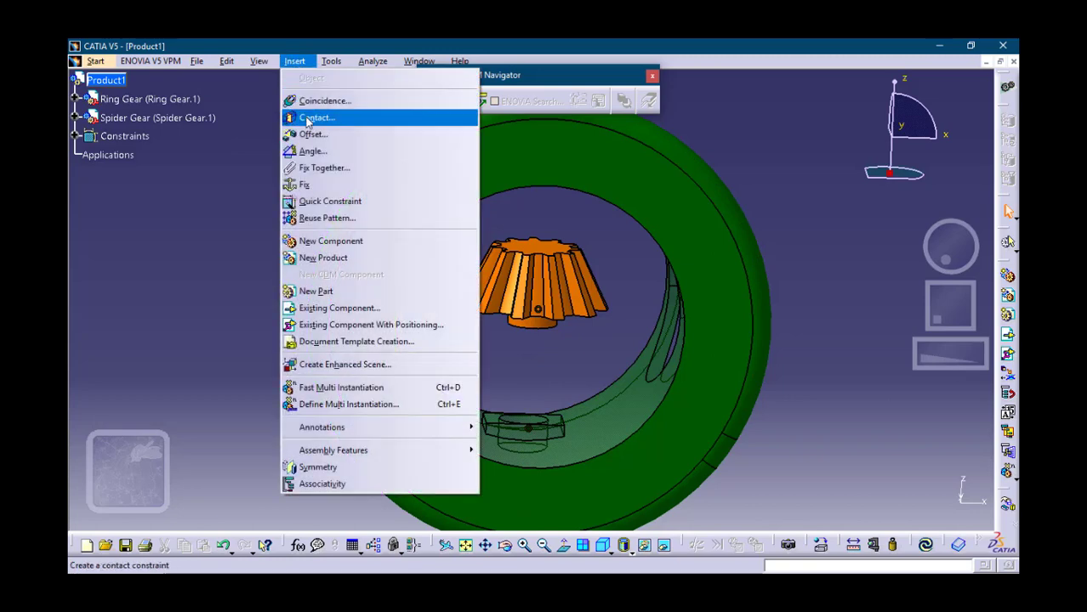
click(311, 134)
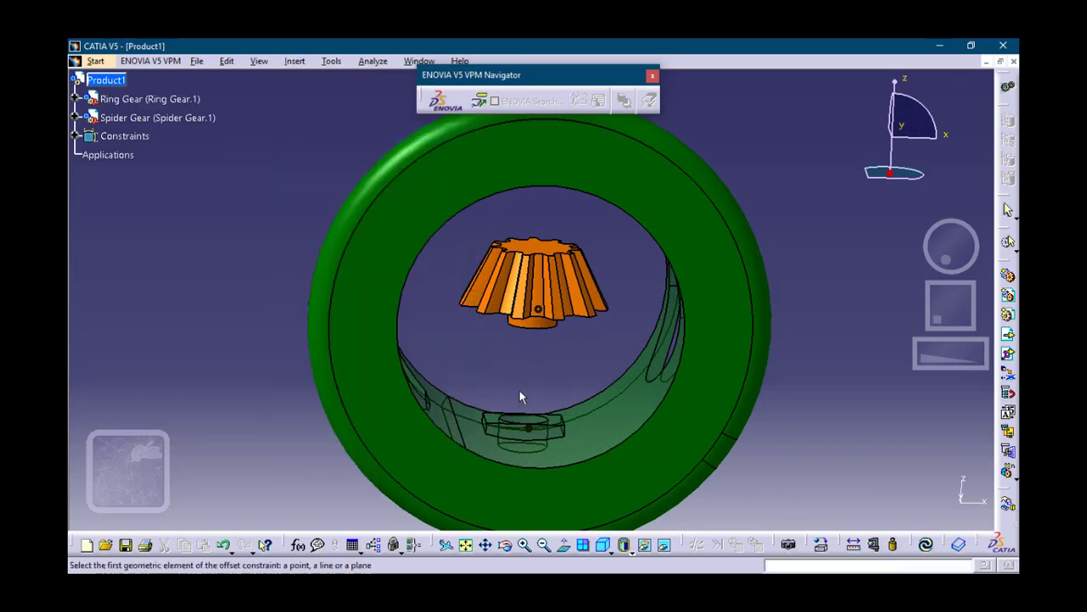
click(554, 421)
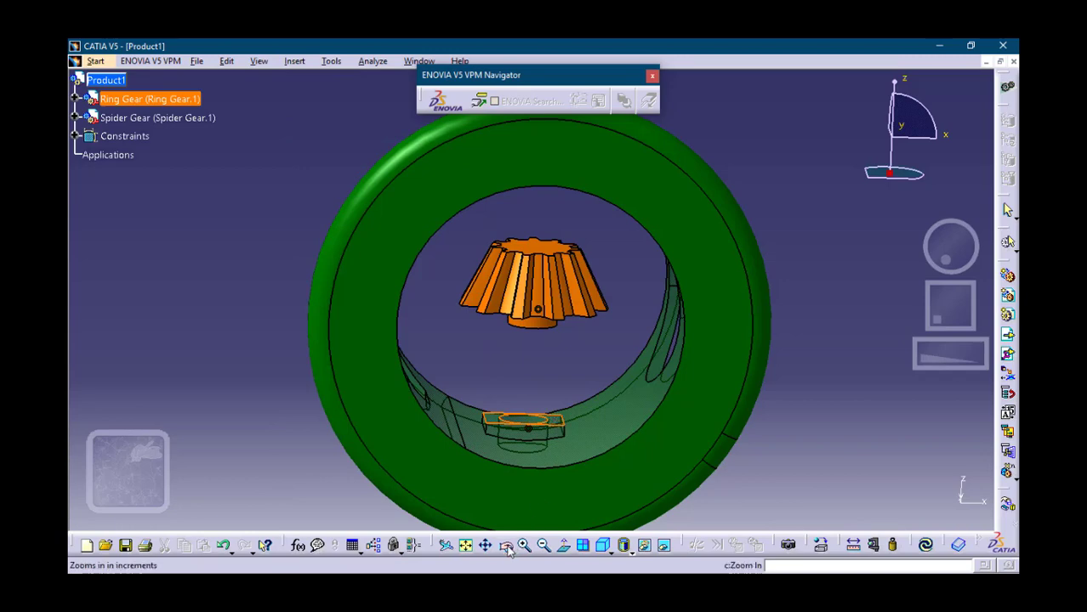
middle_drag(342, 482, 417, 325)
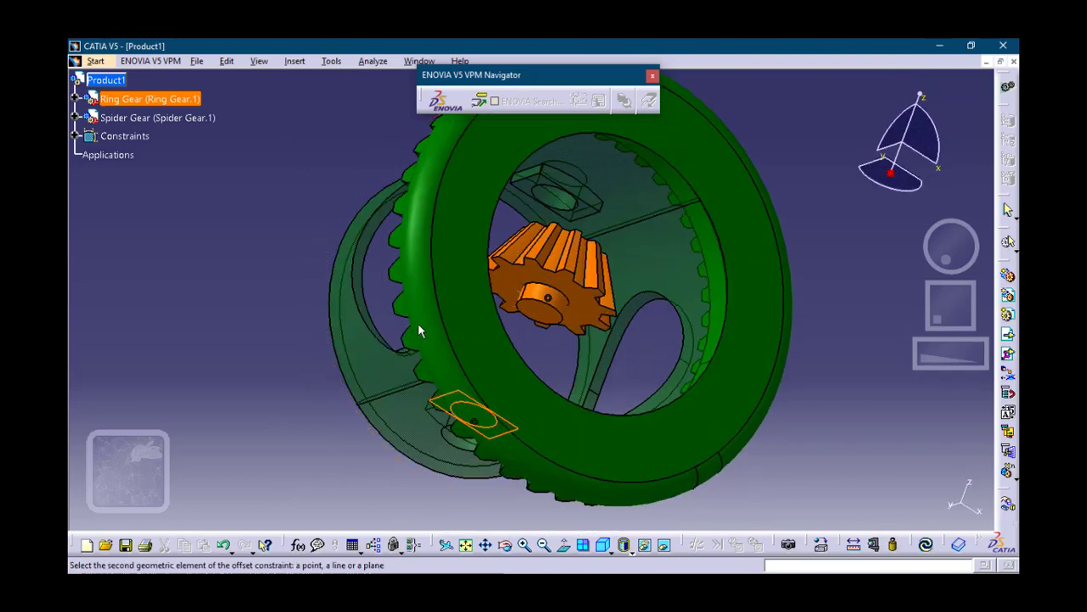
click(551, 319)
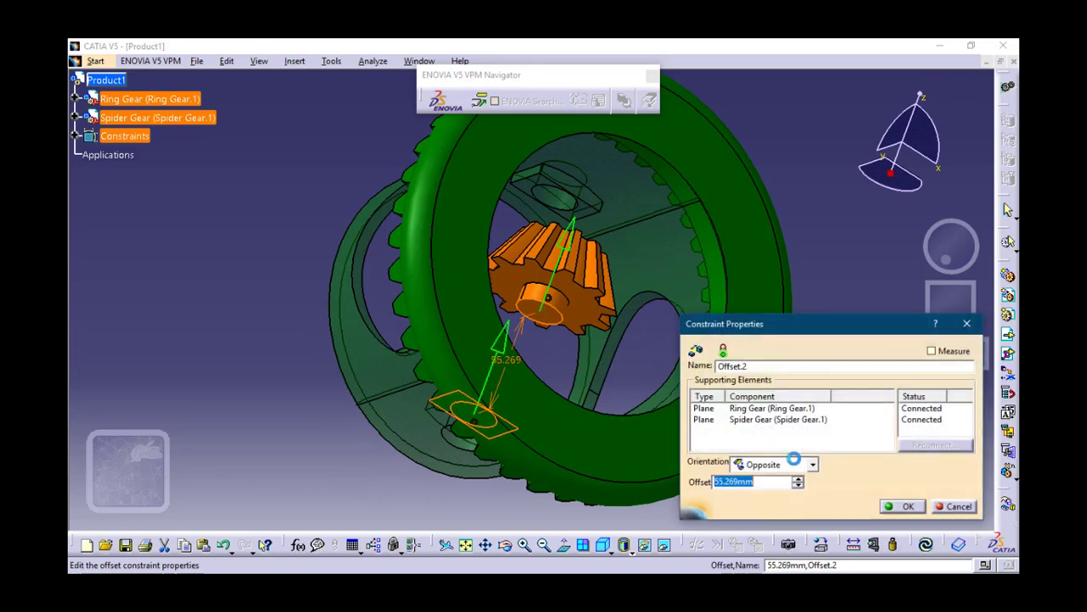
text(-)
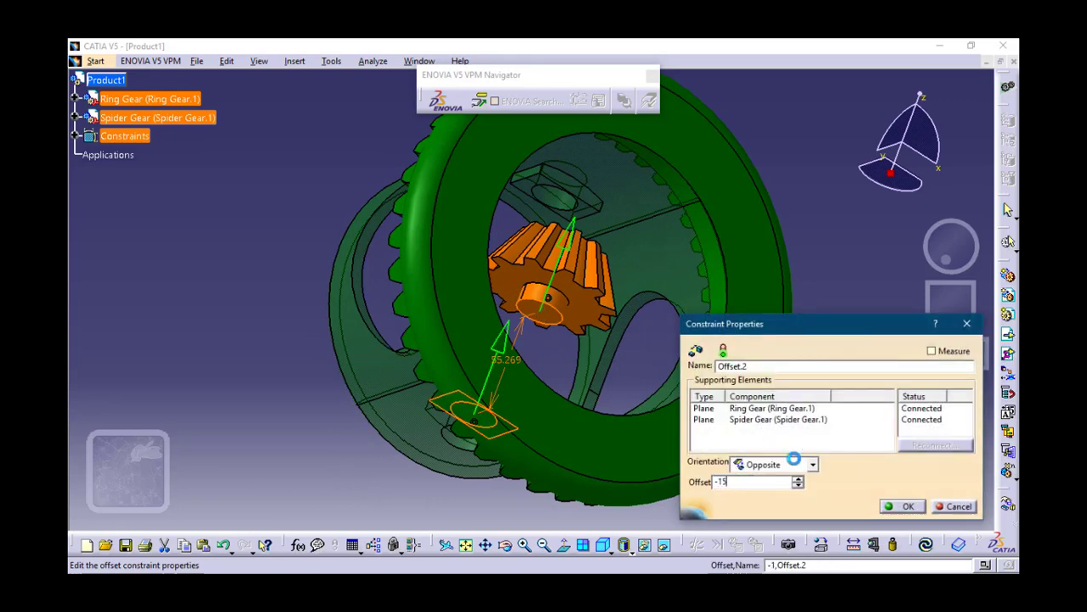
text(15)
key(Return)
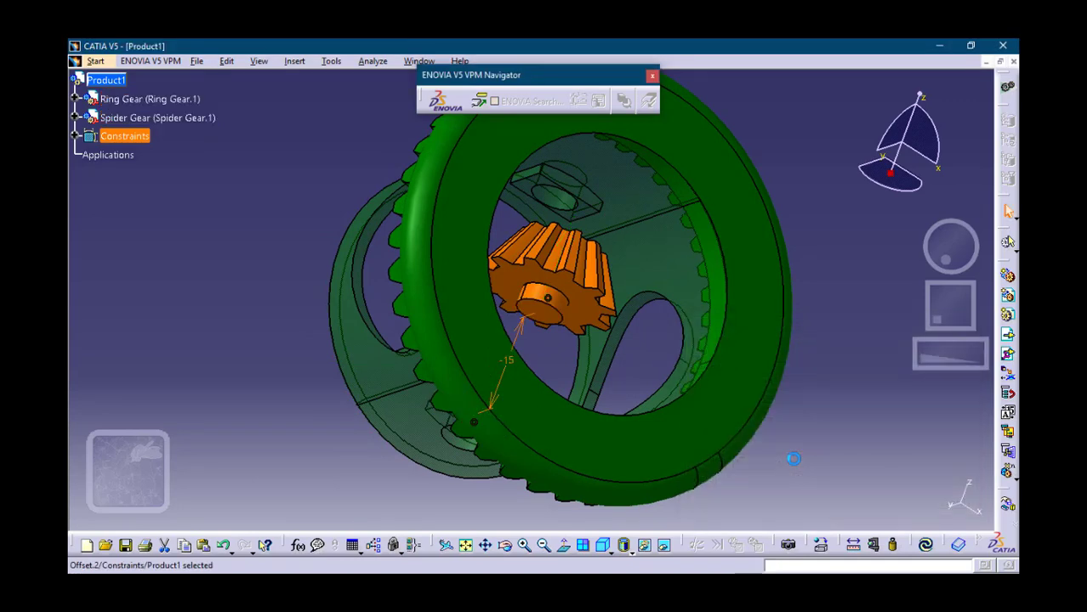
click(927, 547)
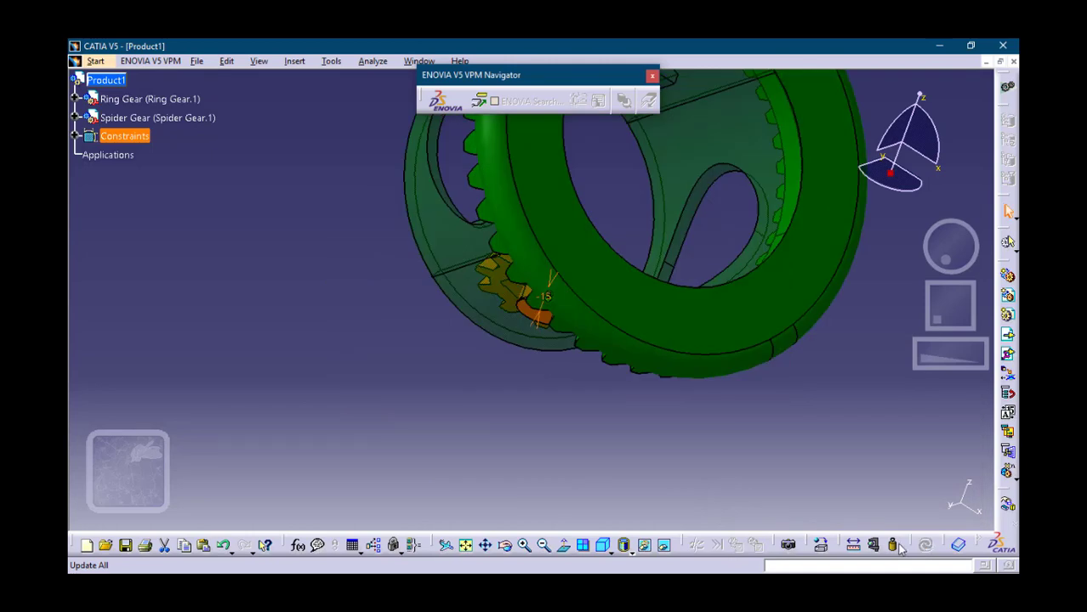
Step: Insert a second instance of spider.CATPart into Product1 in the multi-view layout
click(467, 546)
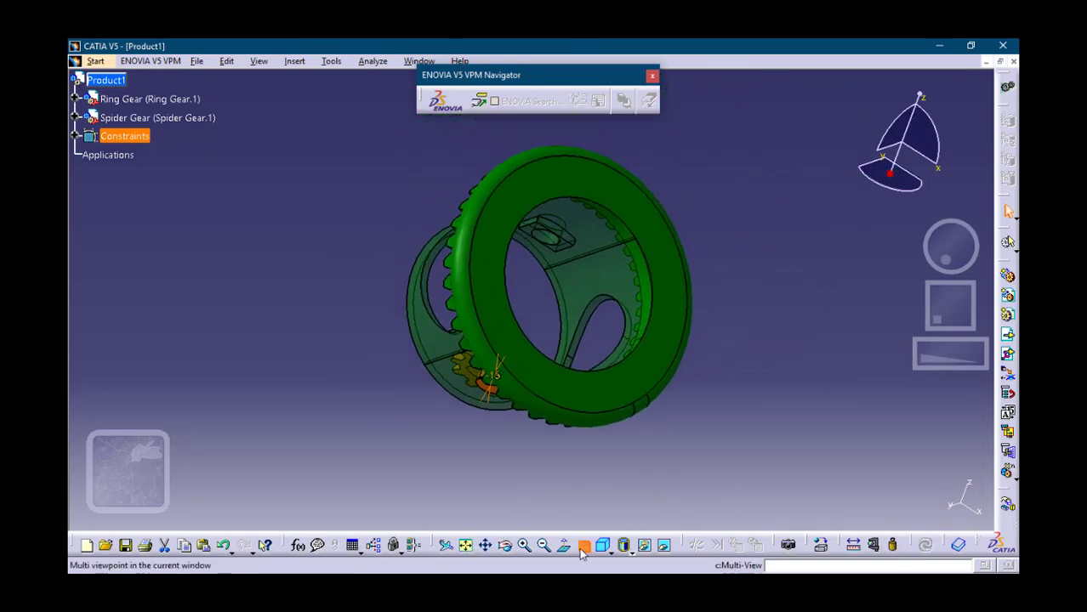
click(584, 546)
click(106, 80)
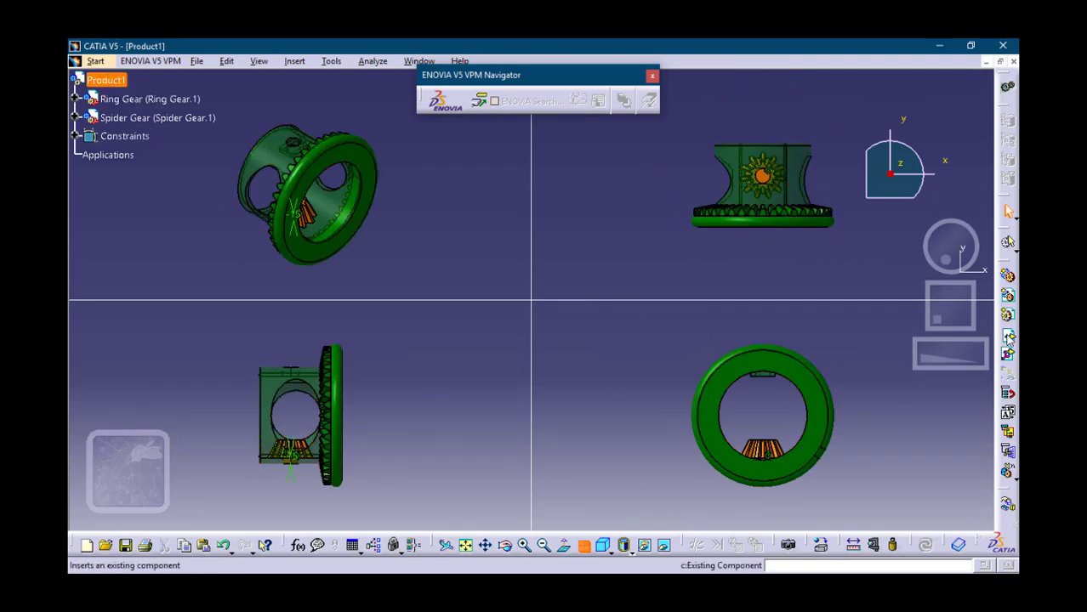
click(1007, 334)
text(s)
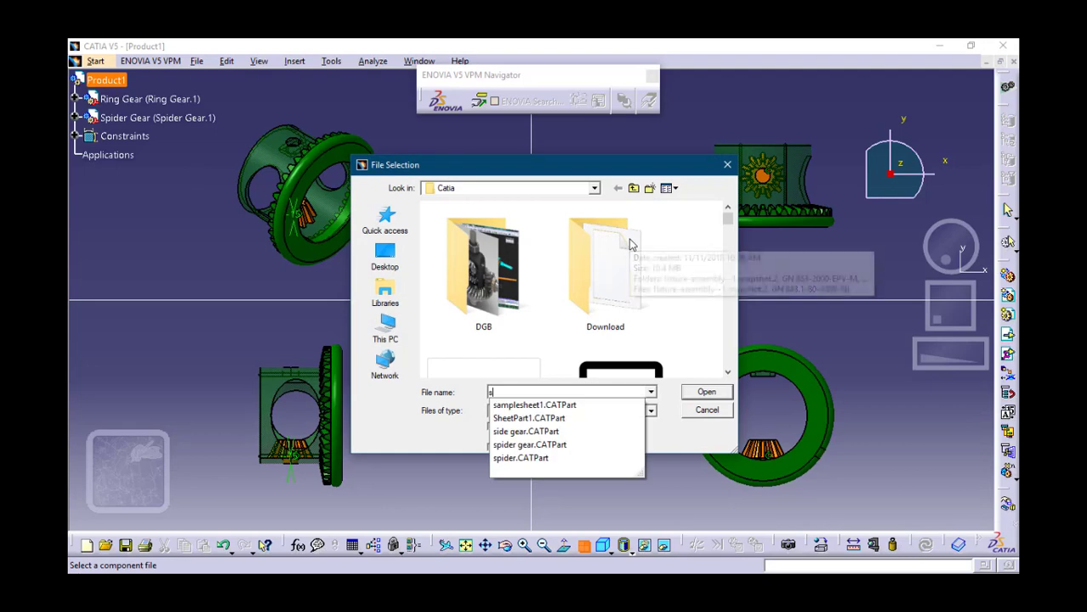
key(Down)
key(Down)
key(Down)
key(Down)
key(Down)
key(Return)
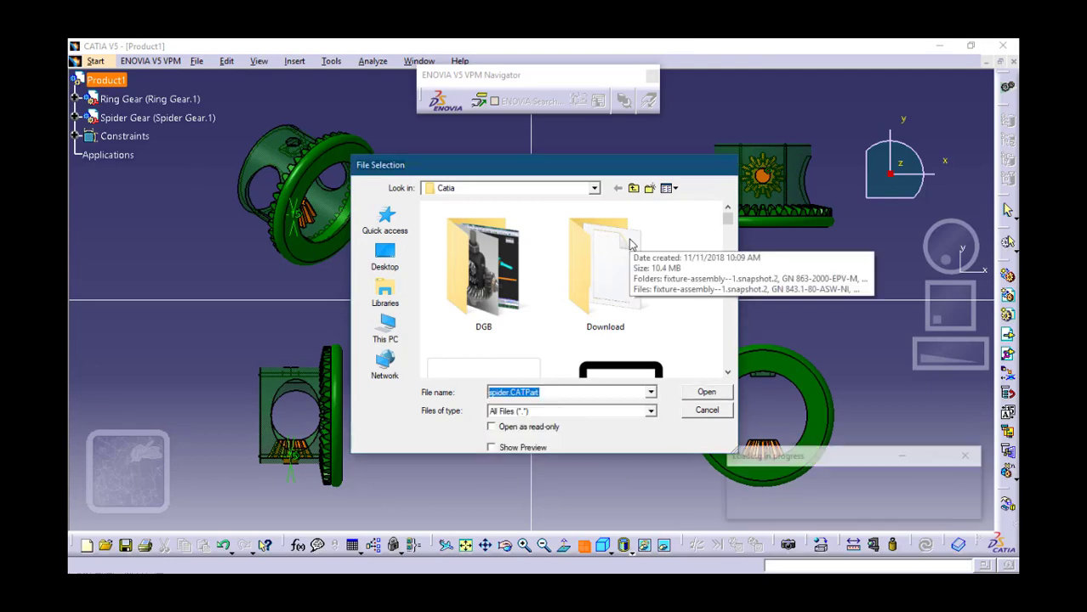
key(Return)
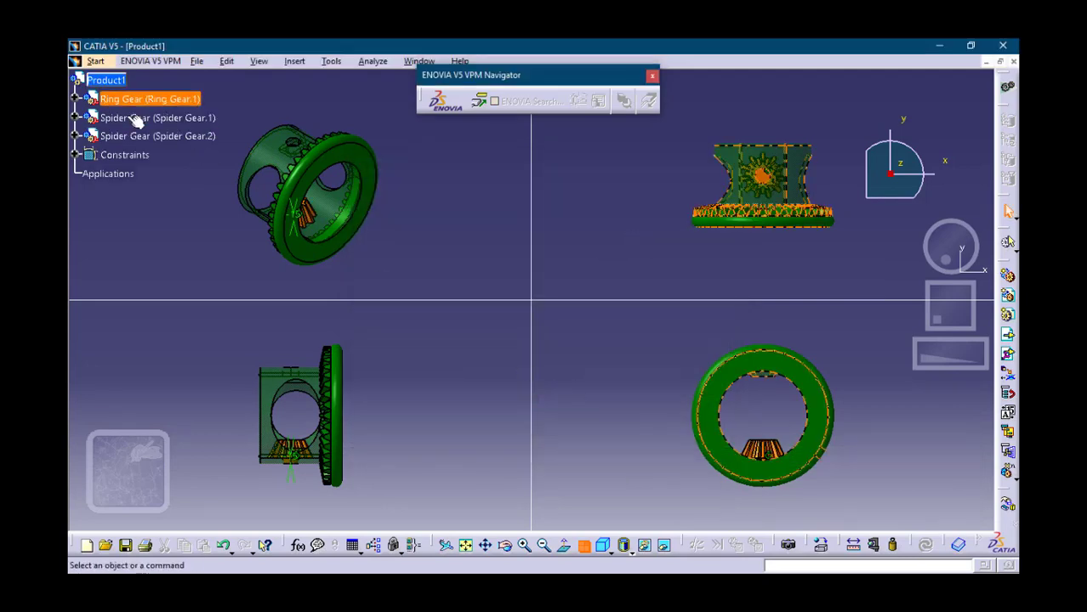
Step: Make the compass snap automatically to the selected object and attach it to the second spider gear
click(155, 138)
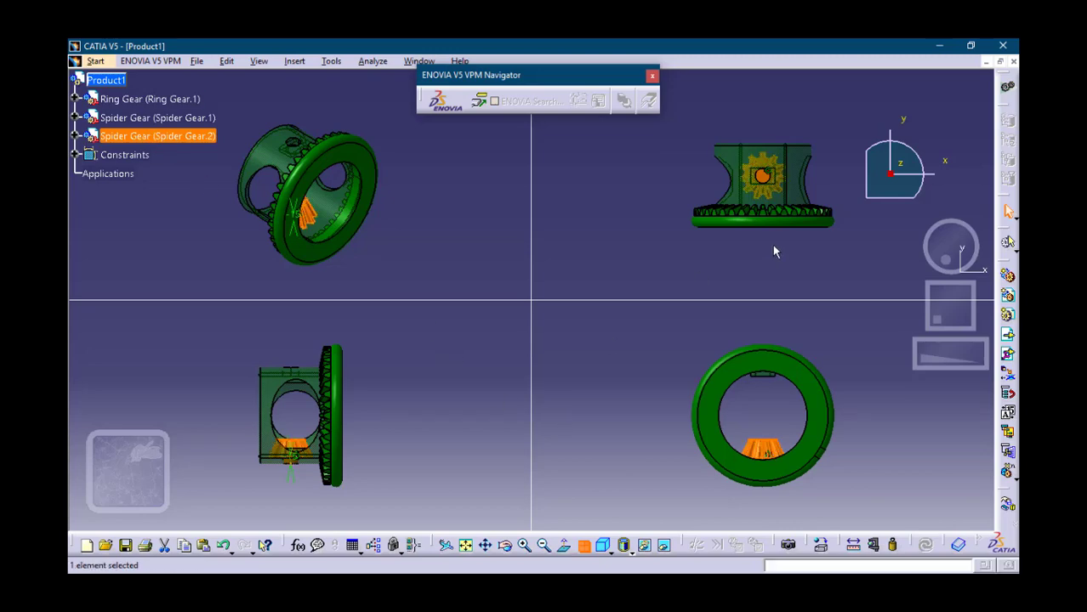
right_click(887, 172)
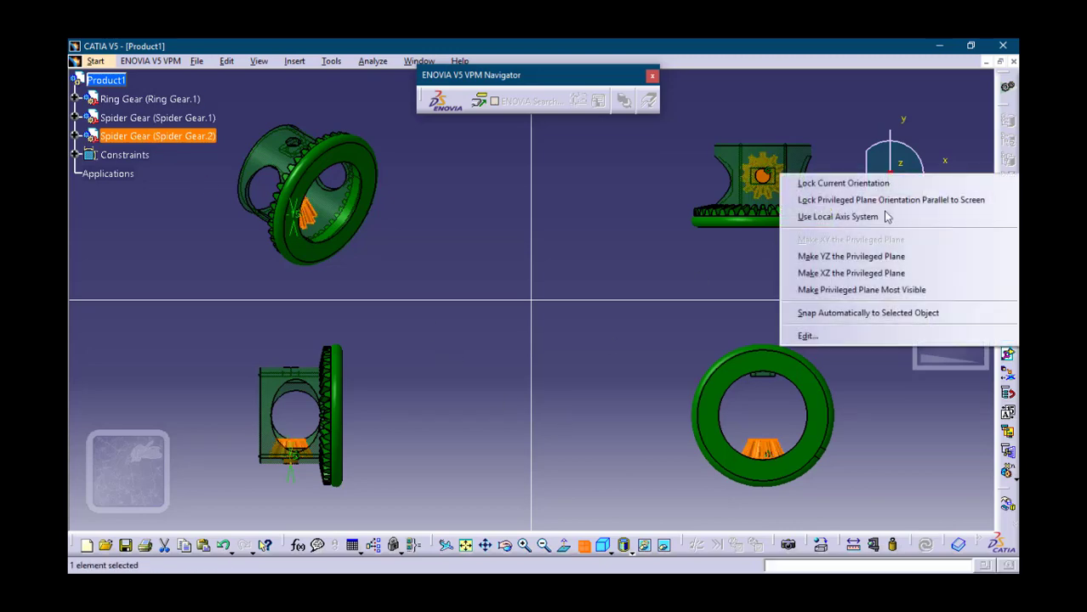
click(849, 310)
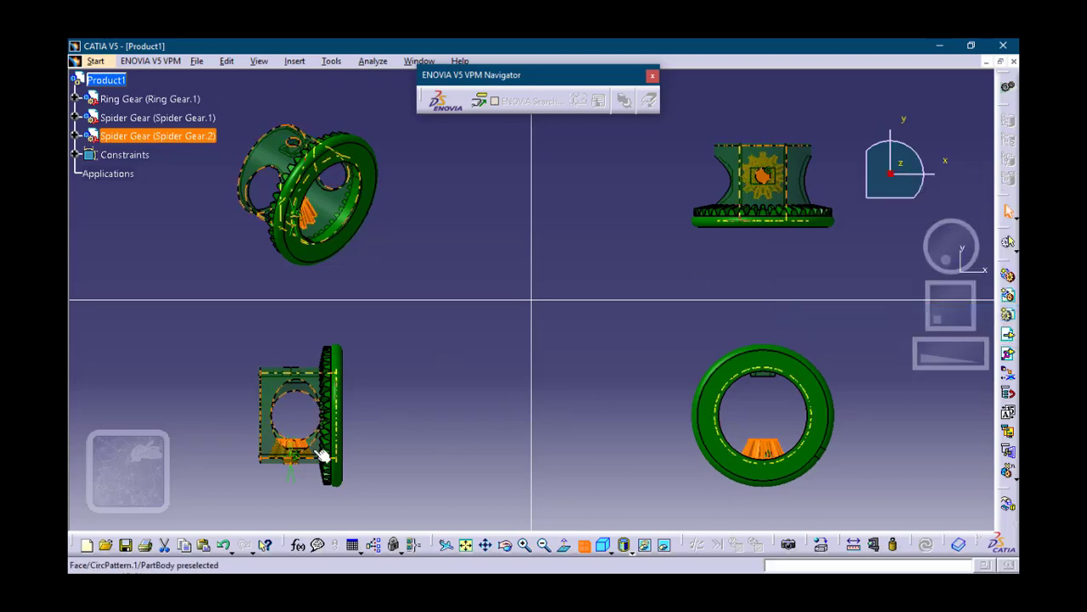
click(176, 138)
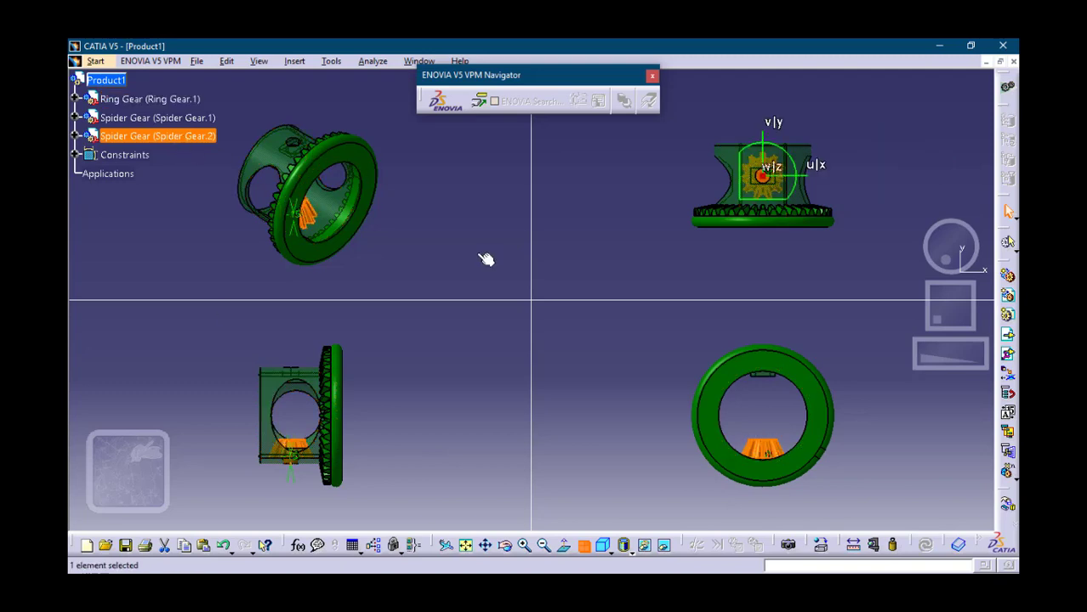
Step: Flip the second spider gear 180° with the compass and raise it above the first one, toward the ring gear's upper pocket
click(300, 446)
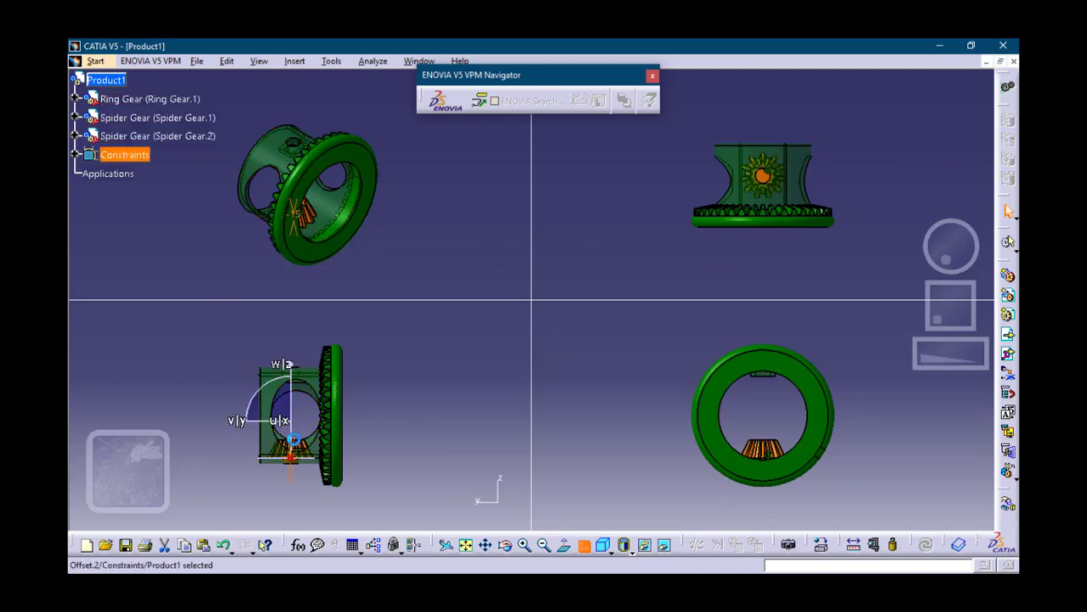
click(180, 137)
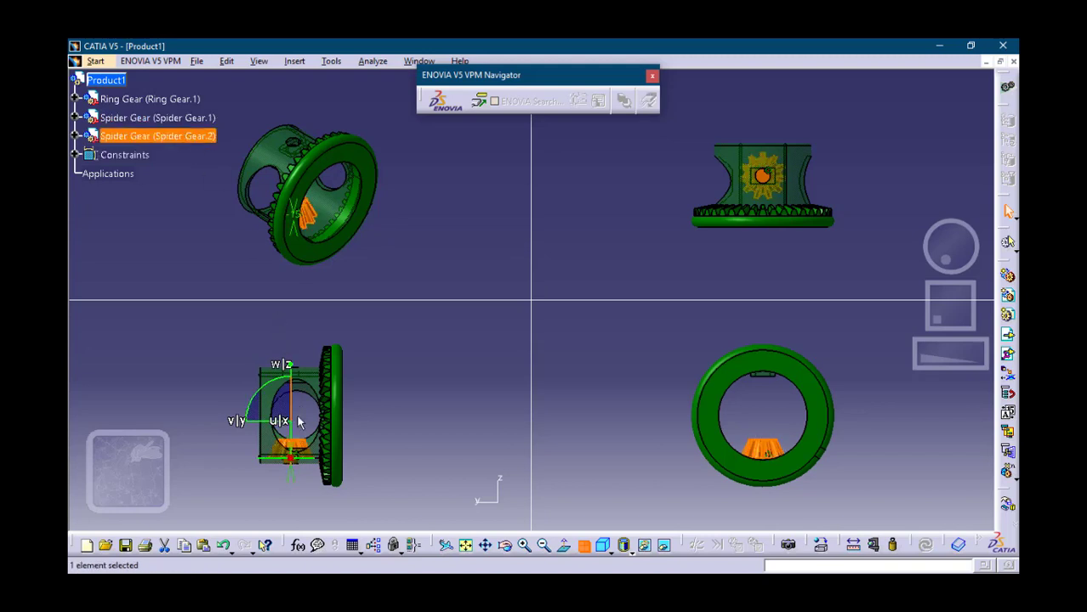
drag(292, 430, 323, 468)
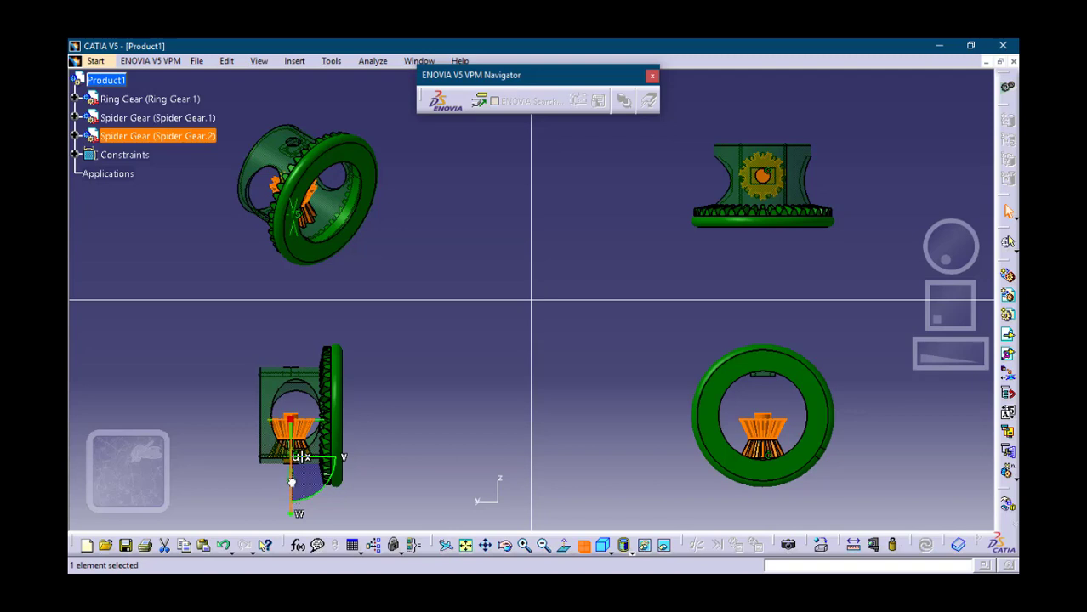
drag(291, 482, 291, 469)
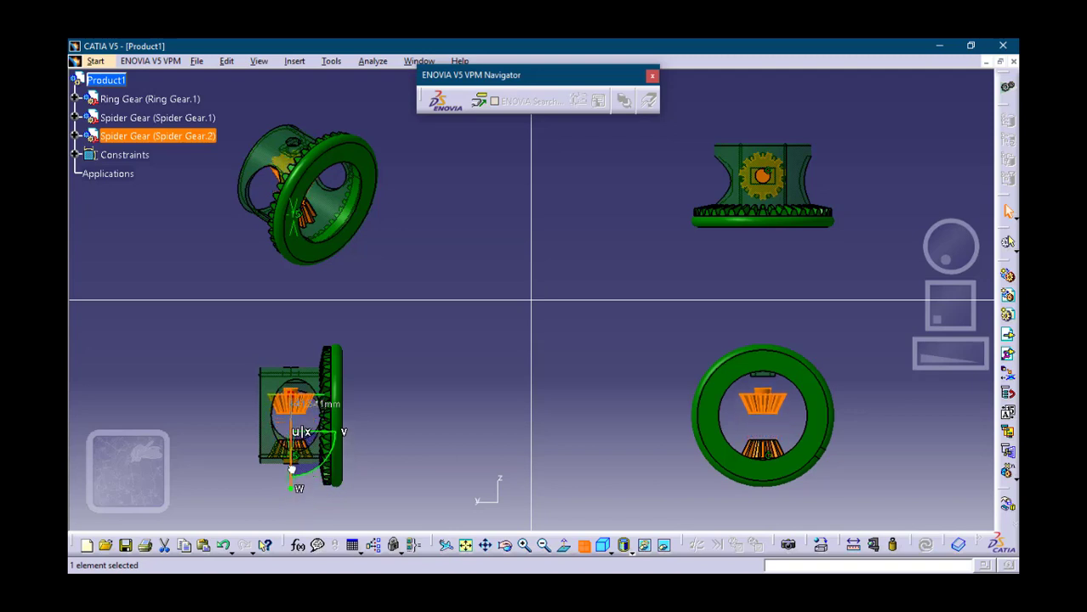
click(421, 207)
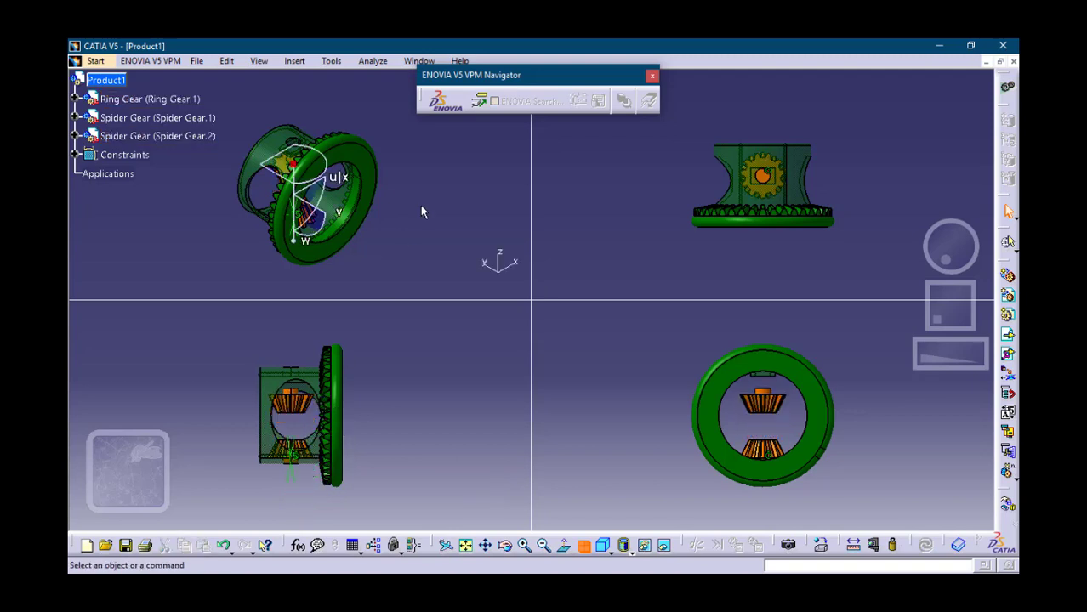
Step: Add a coincidence constraint between the axis of the ring gear's upper pin hole and the second spider gear's axis
click(585, 549)
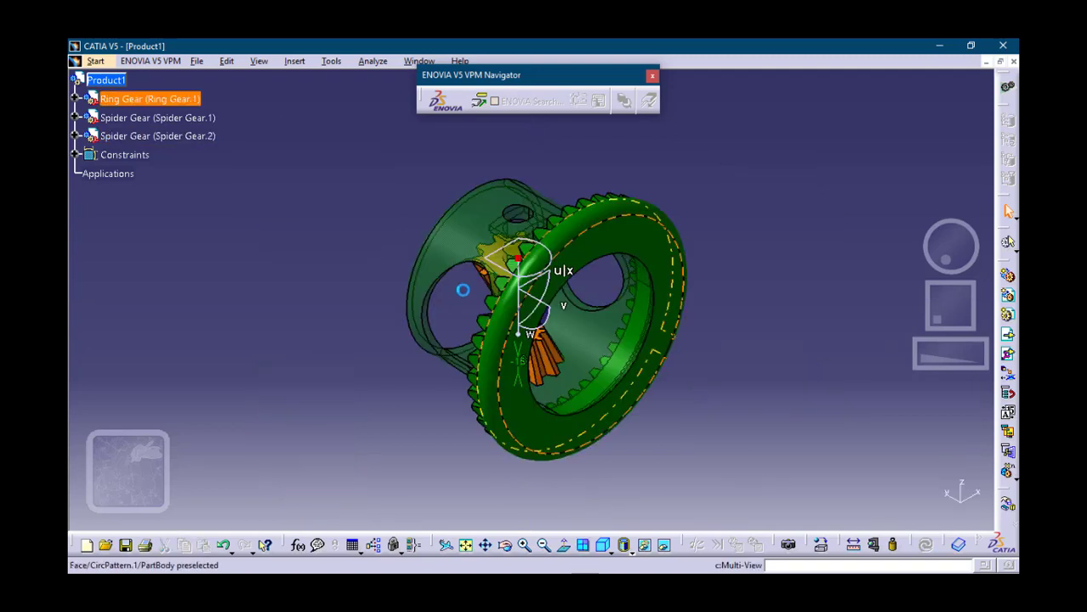
click(295, 63)
click(325, 100)
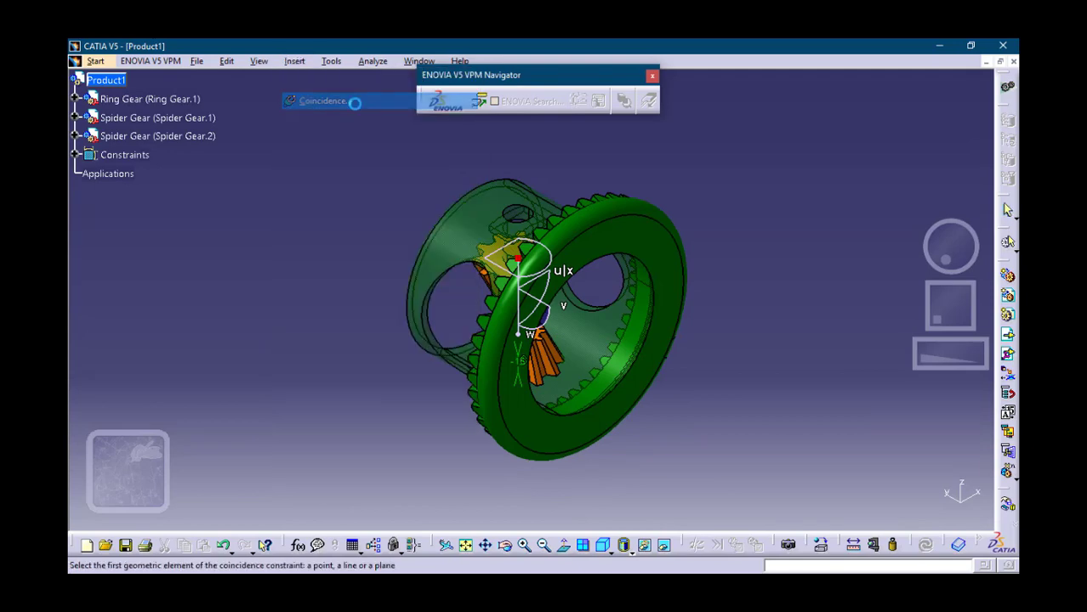
click(516, 217)
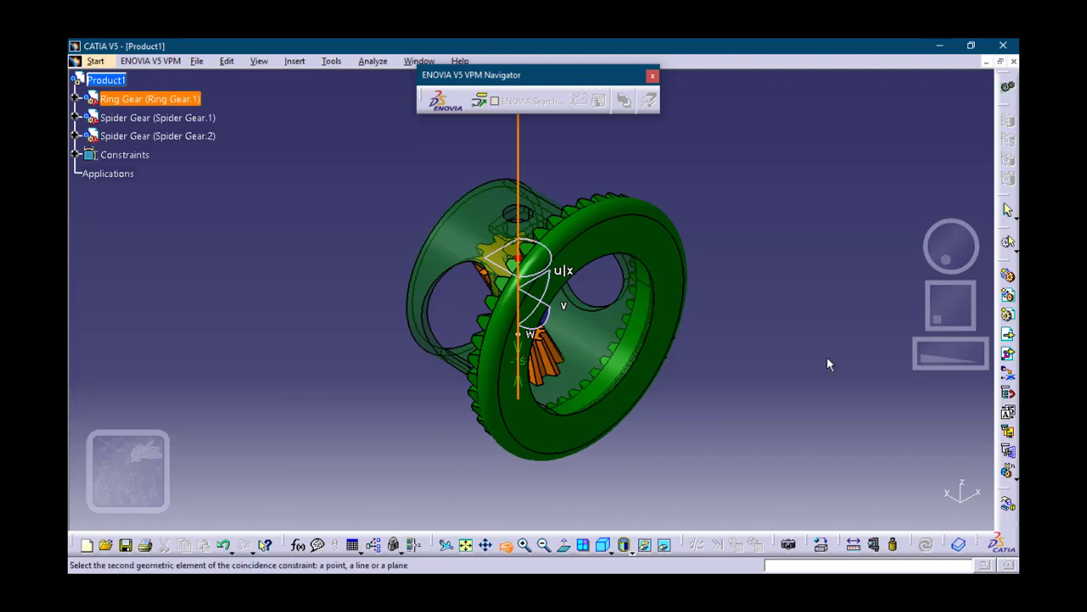
middle_drag(824, 355, 584, 310)
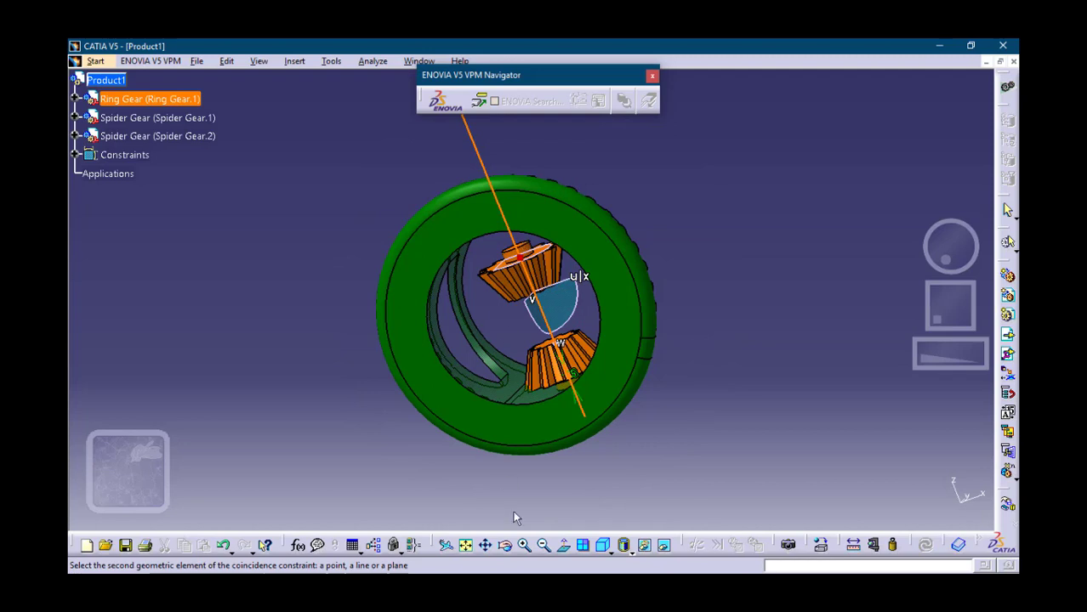
click(524, 545)
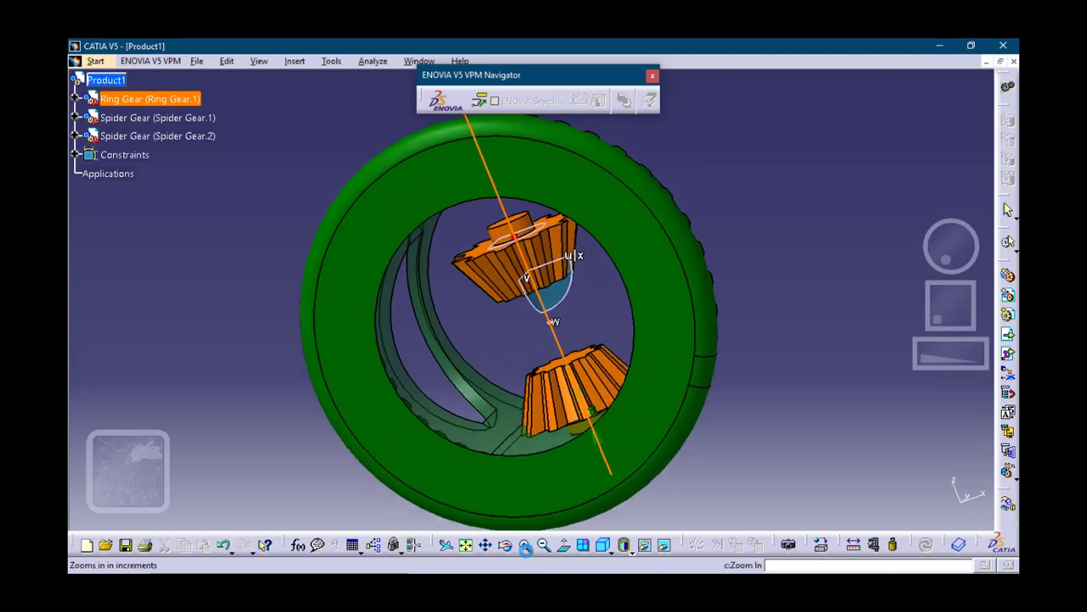
click(490, 208)
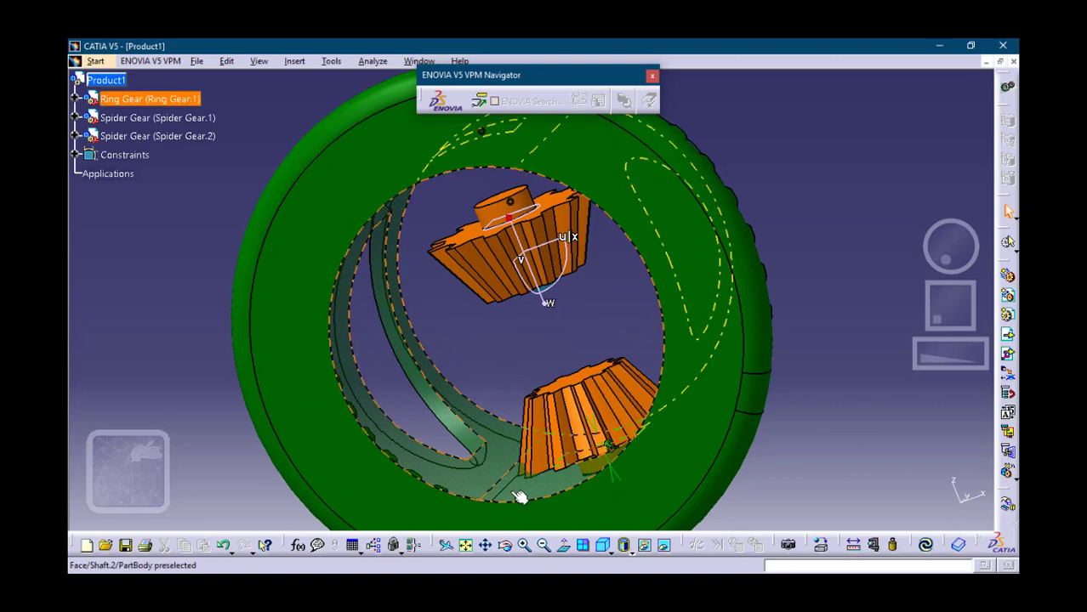
Step: Add a -15 mm offset constraint between the ring gear's upper pocket face and the second spider gear's hub end face, and update the assembly
click(543, 545)
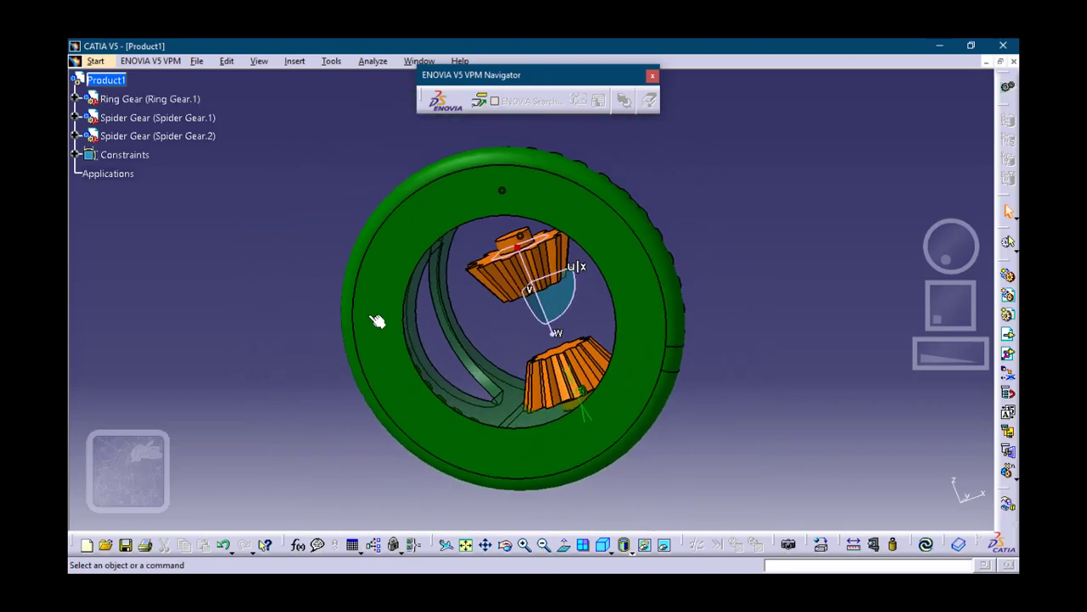
click(294, 62)
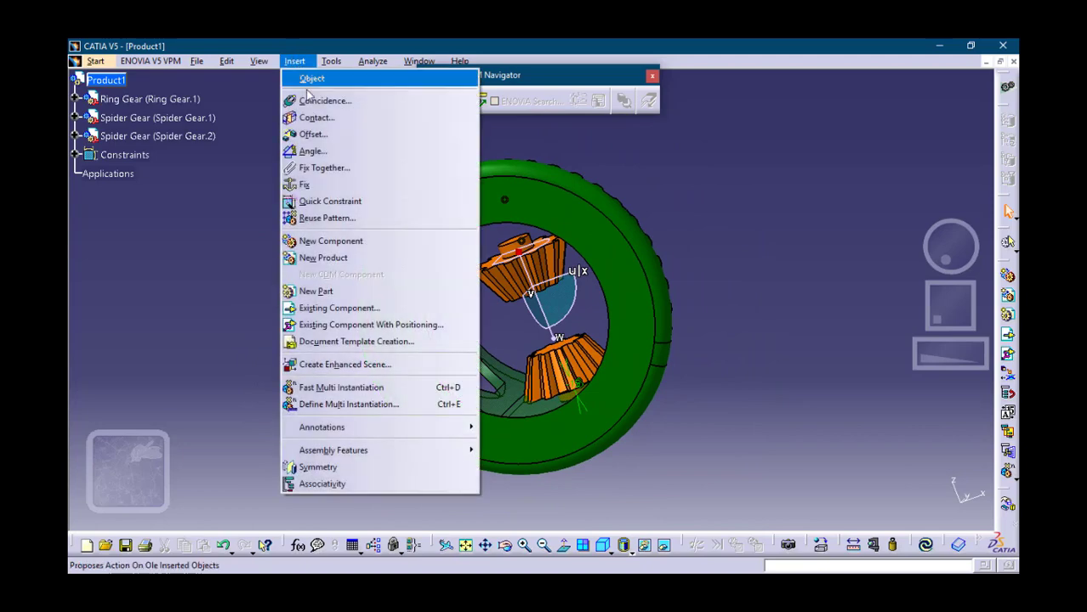
click(324, 139)
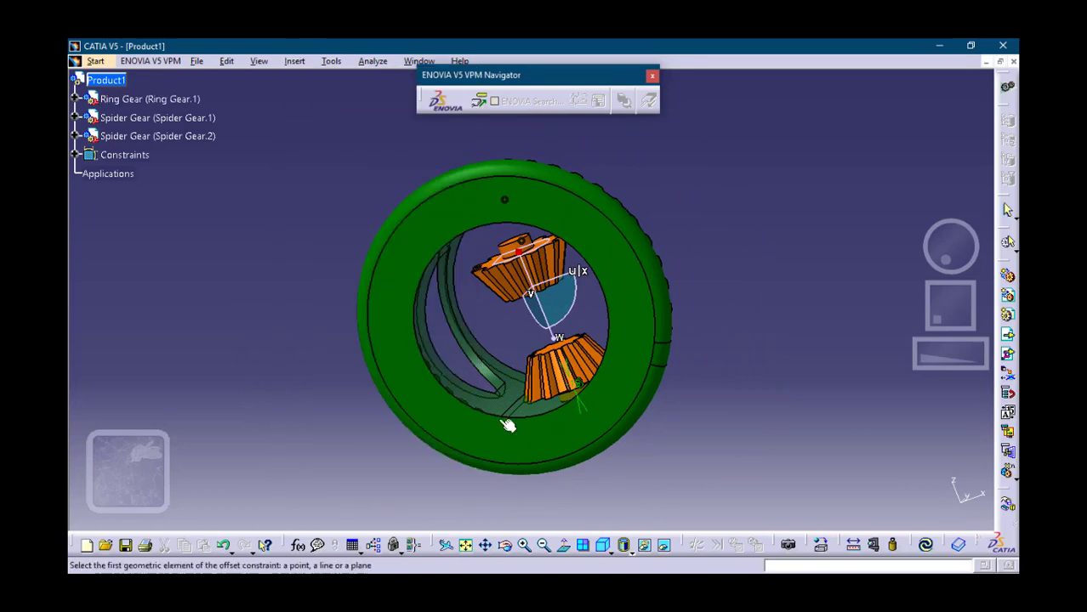
click(505, 545)
drag(602, 485, 521, 228)
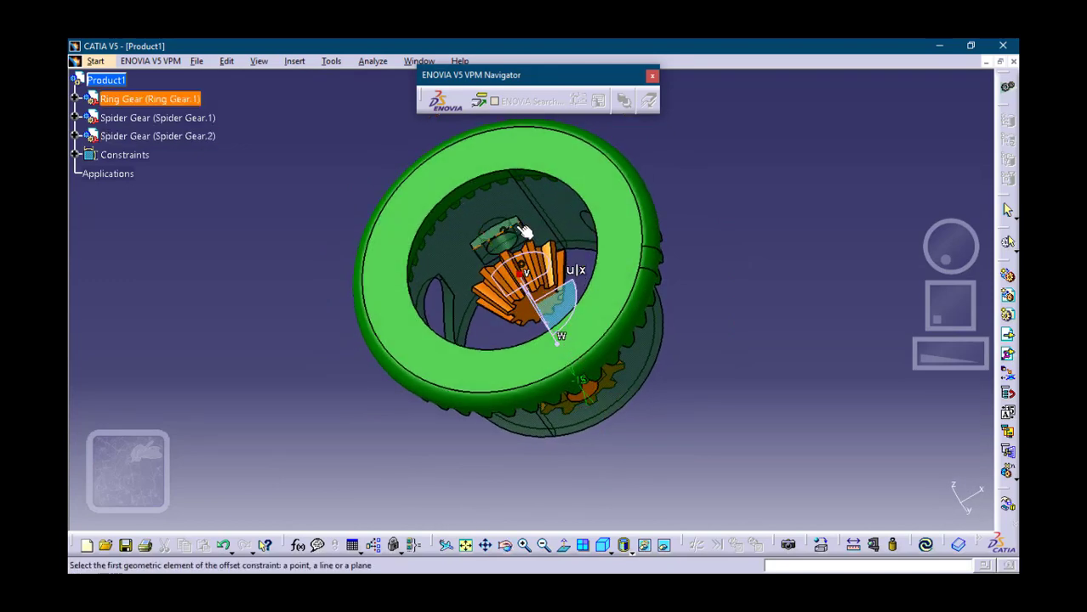
click(528, 238)
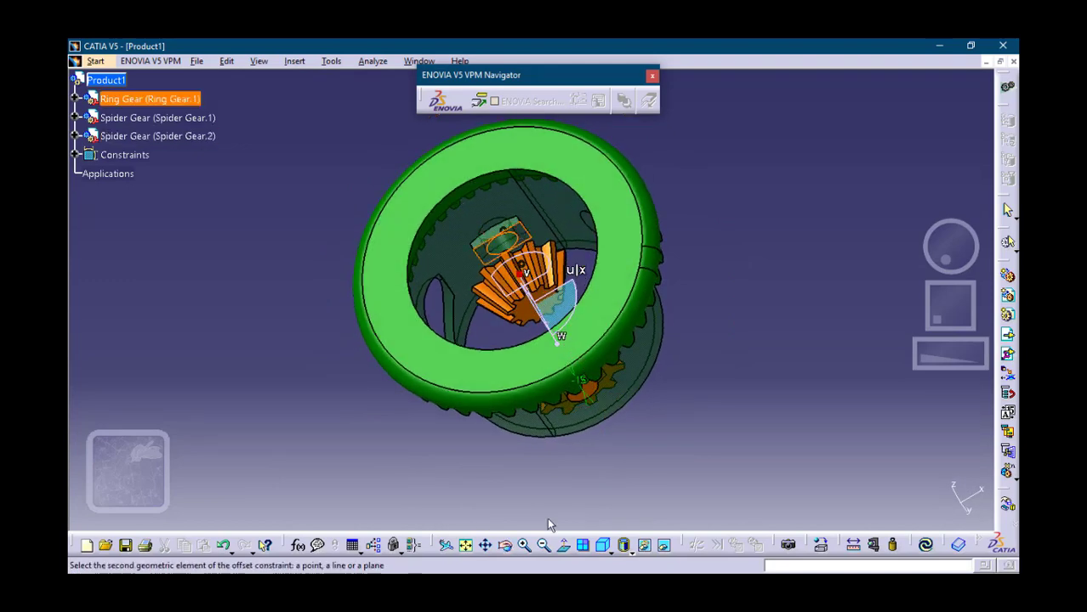
click(504, 545)
drag(408, 345, 453, 401)
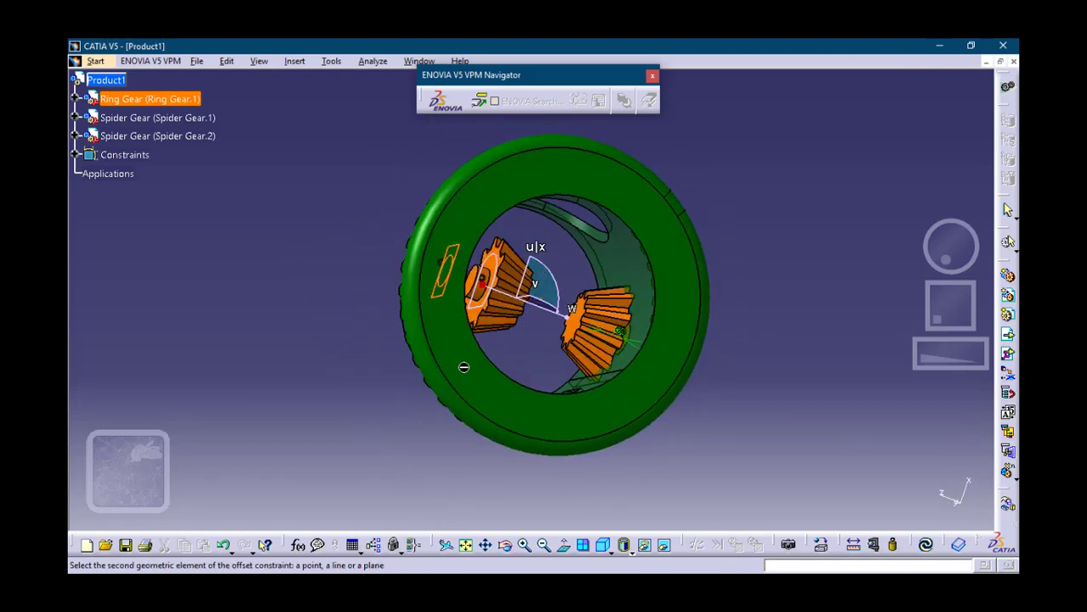
click(481, 282)
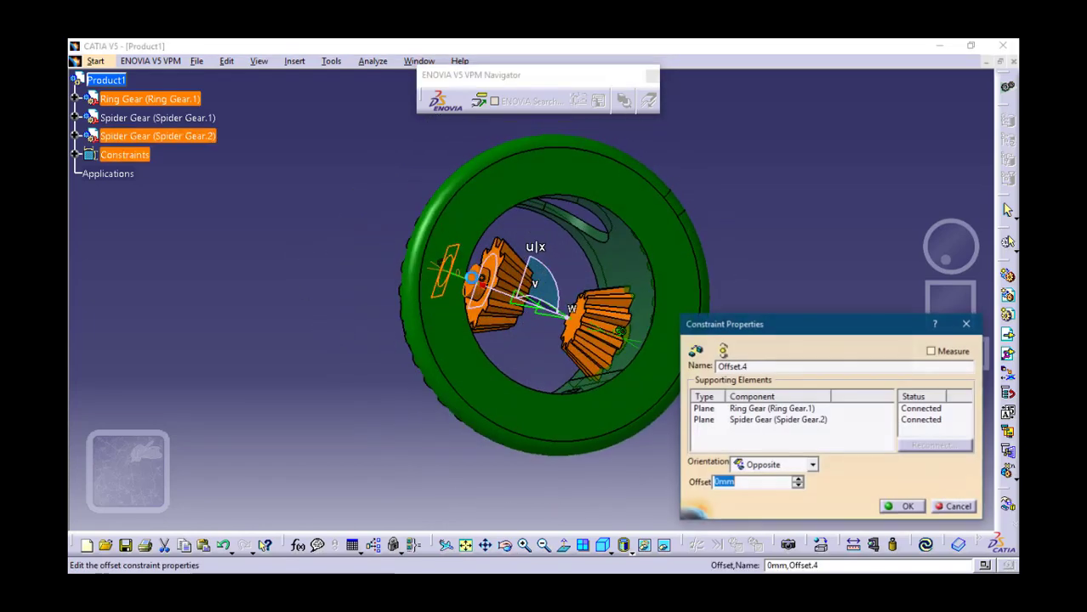
text(-15)
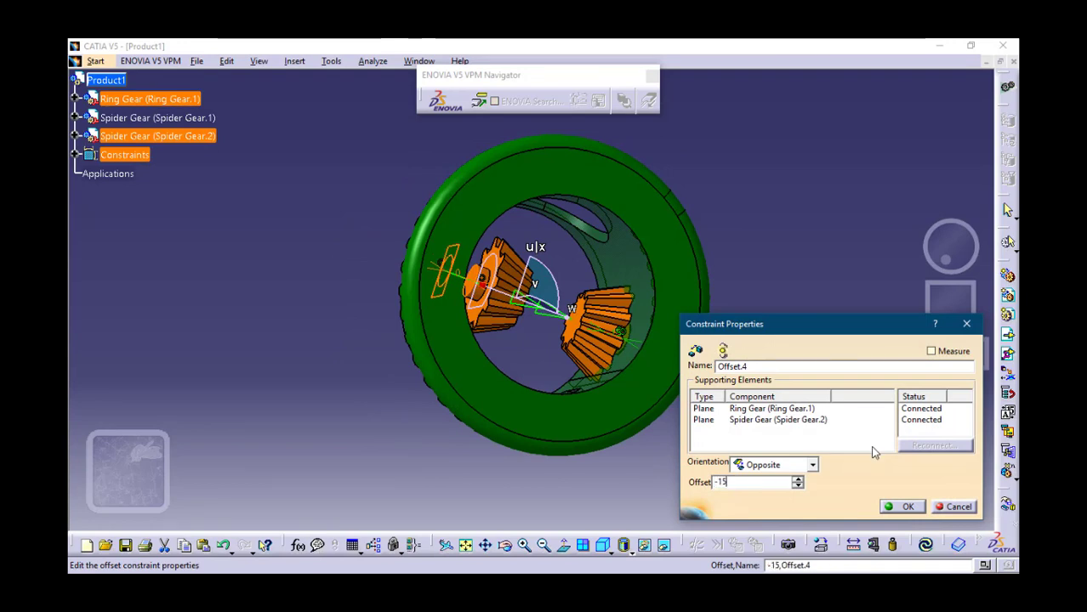
key(Return)
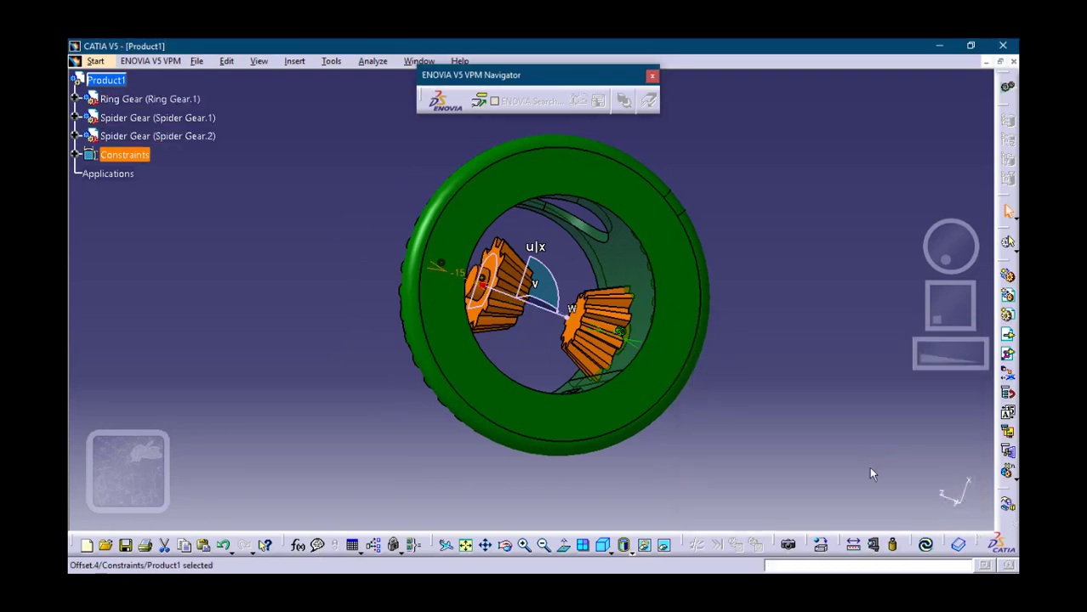
click(927, 545)
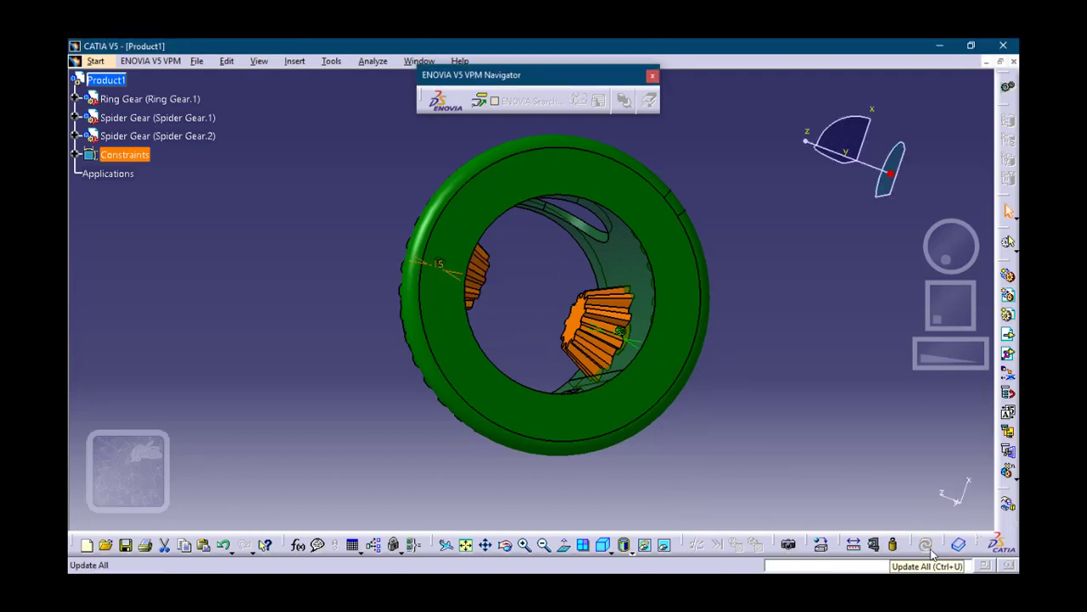
Step: Insert side gear.CATPart into Product1 as an existing component, working in the multi-view layout
click(586, 546)
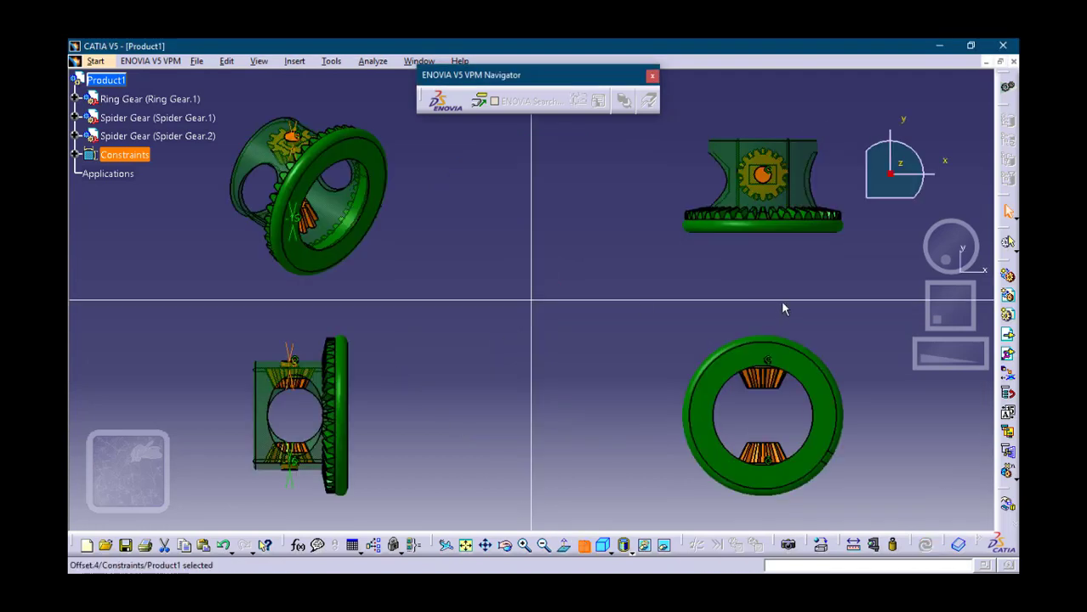
click(637, 251)
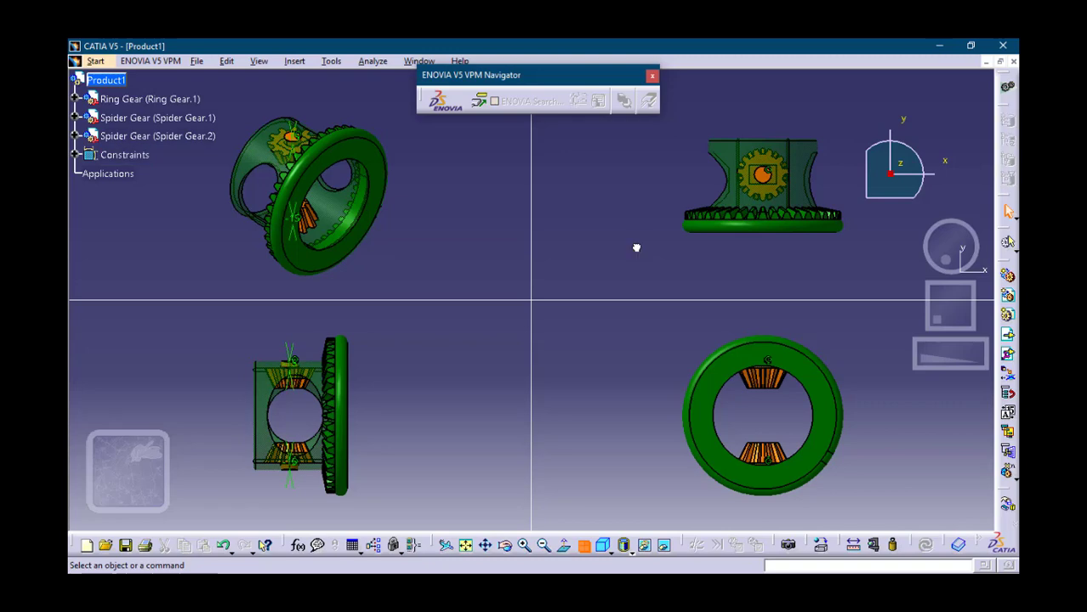
click(1007, 336)
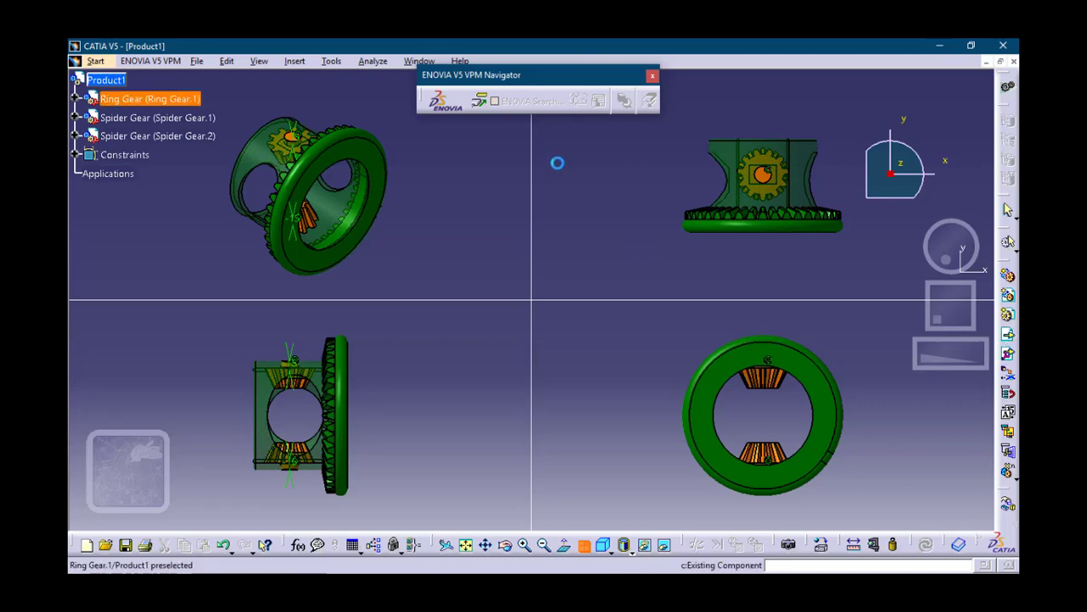
click(106, 80)
text(s)
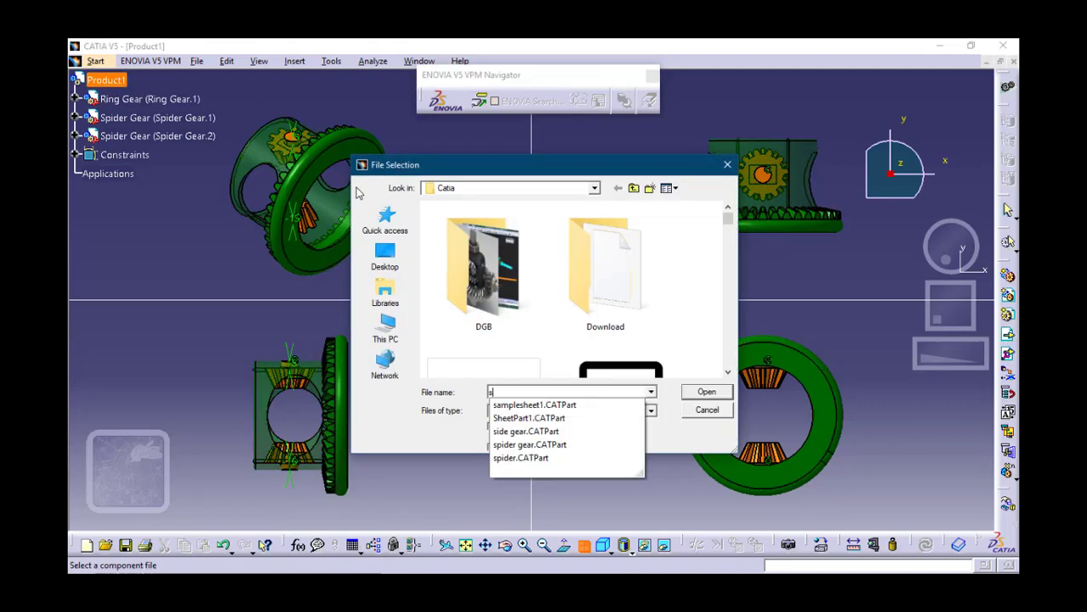
key(Down)
key(Down)
key(Down)
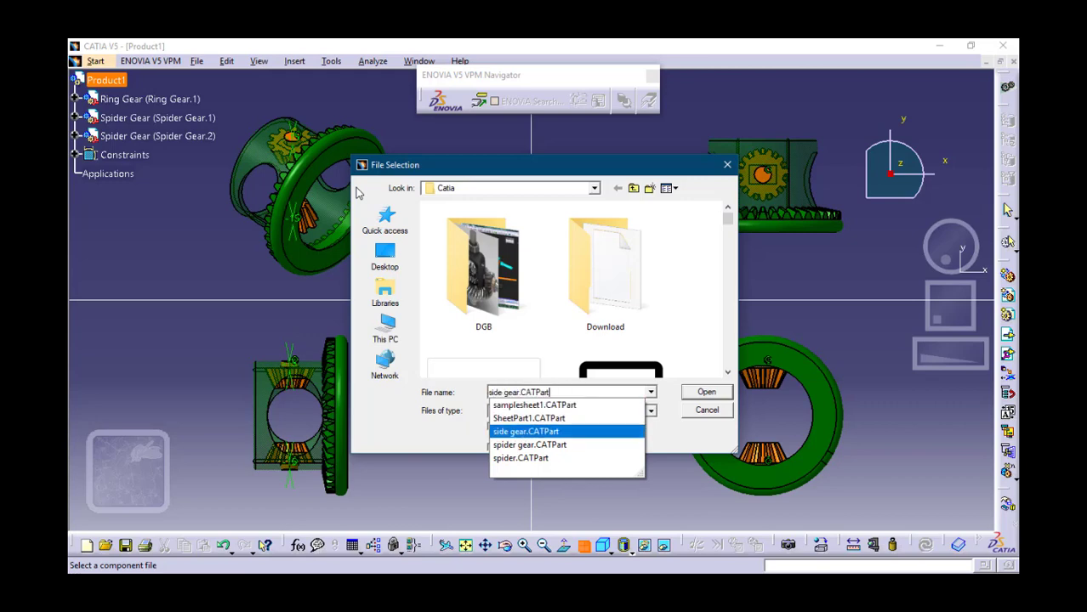
key(Return)
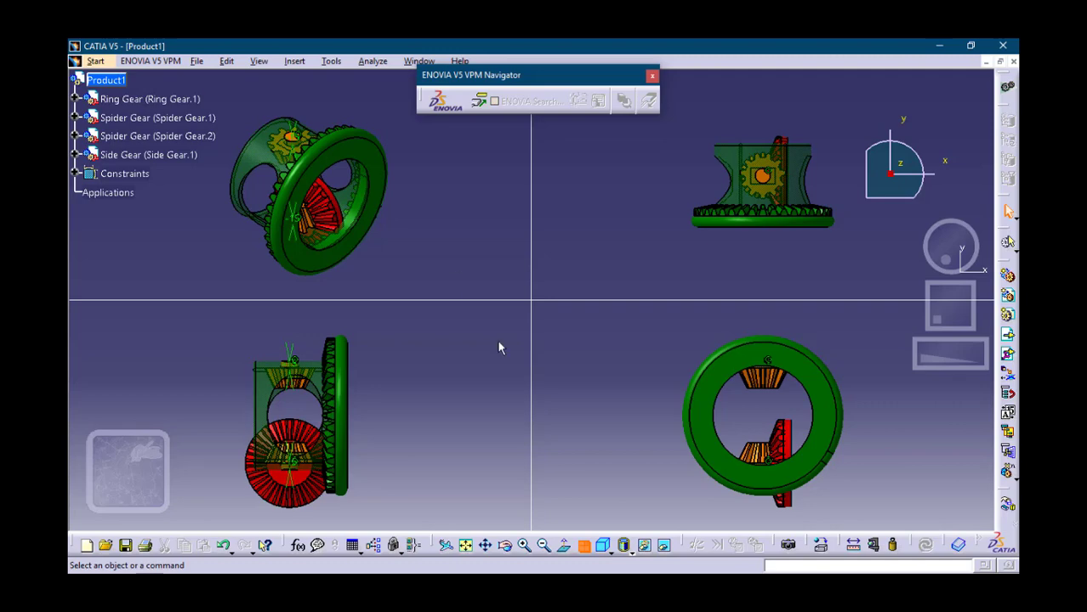
Step: Raise the side gear along the vertical axis with the compass to centre it in the ring gear, and show that viewport from the opposite side
click(784, 441)
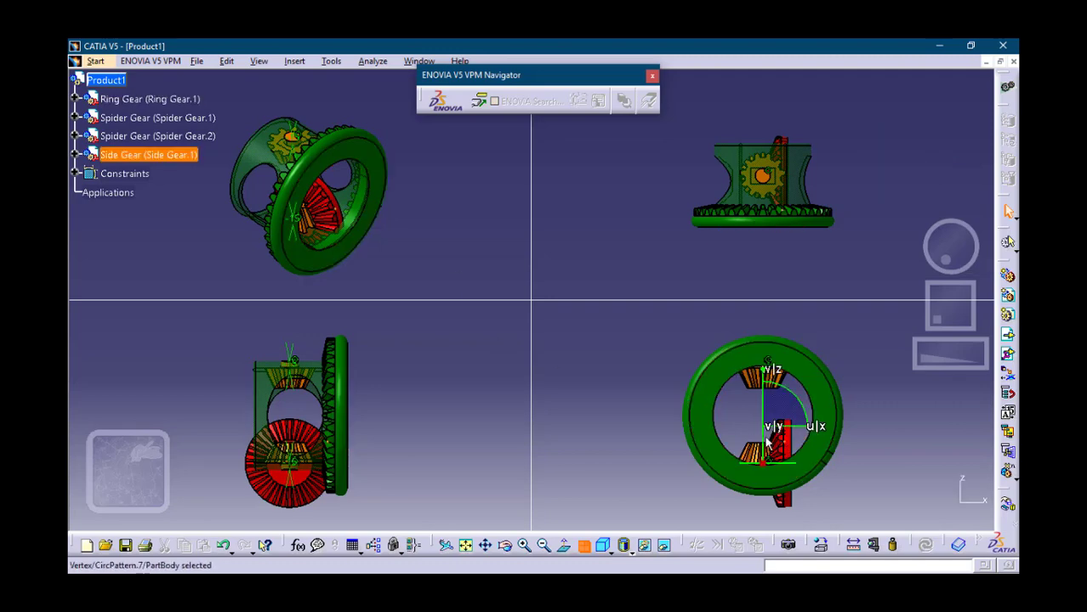
drag(764, 448, 764, 527)
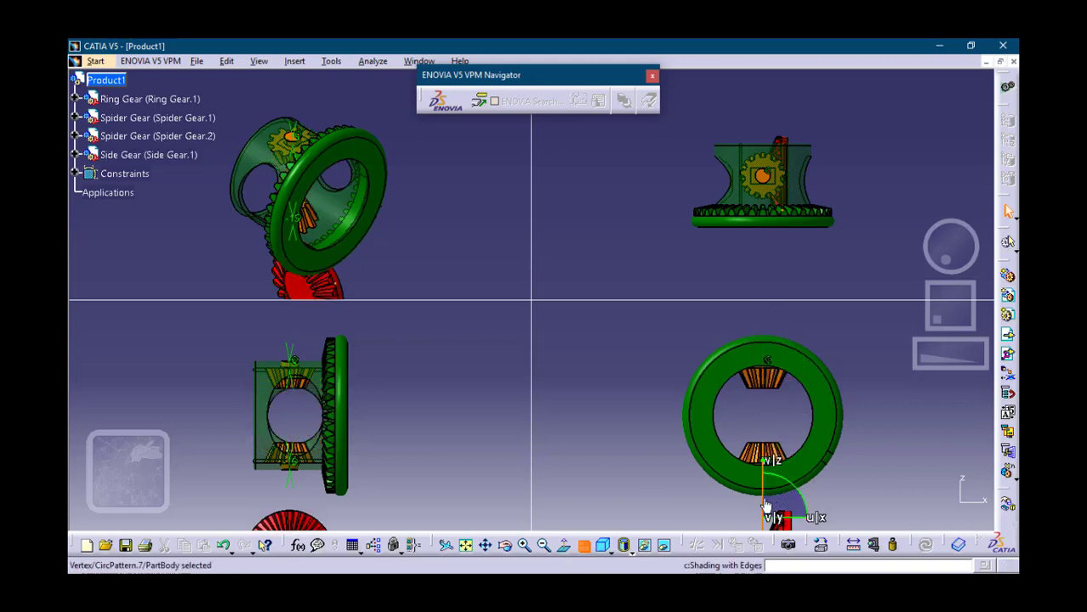
drag(771, 506, 762, 380)
drag(765, 419, 765, 391)
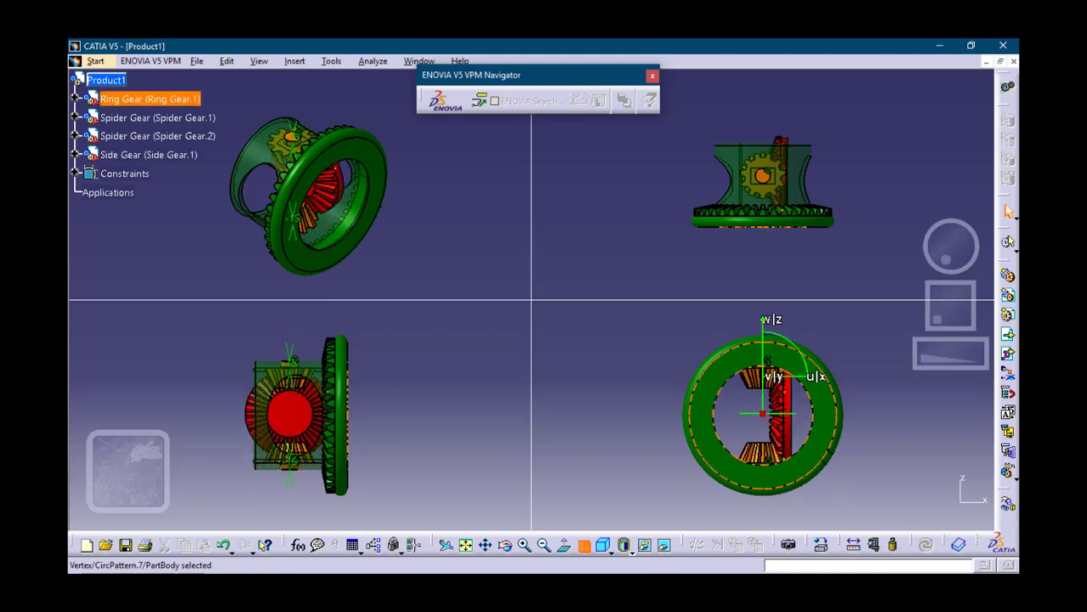
click(609, 552)
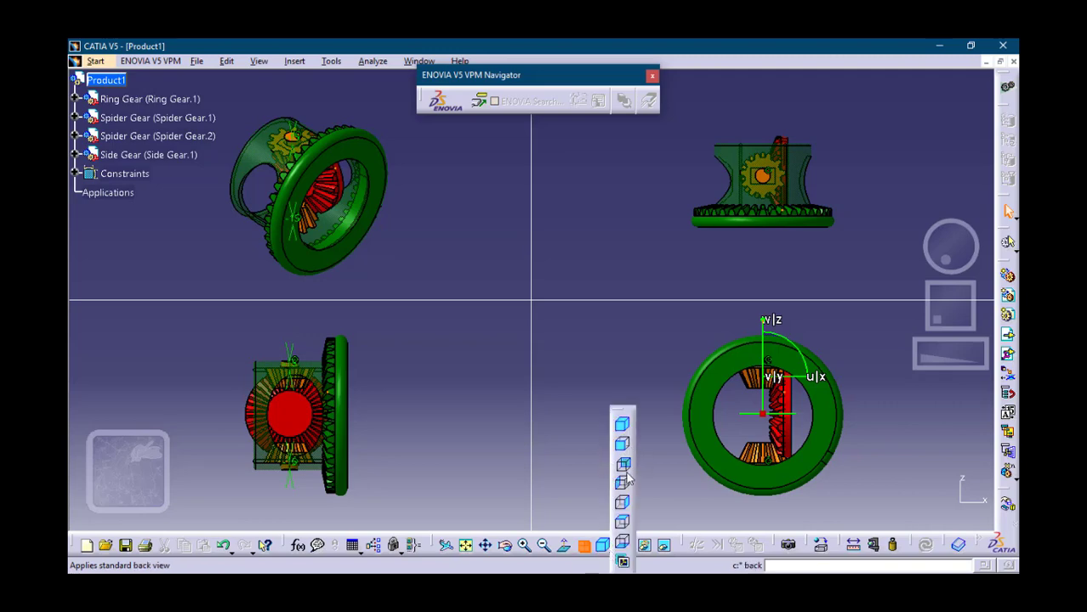
click(625, 501)
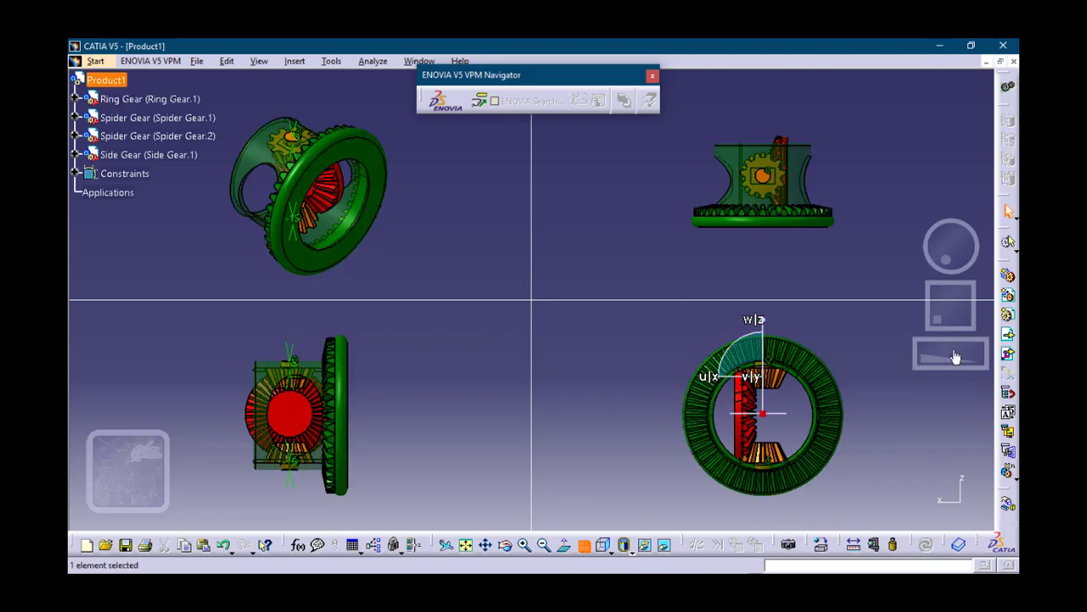
Step: Insert a second side gear.CATPart into Product1 as an existing component
click(1006, 335)
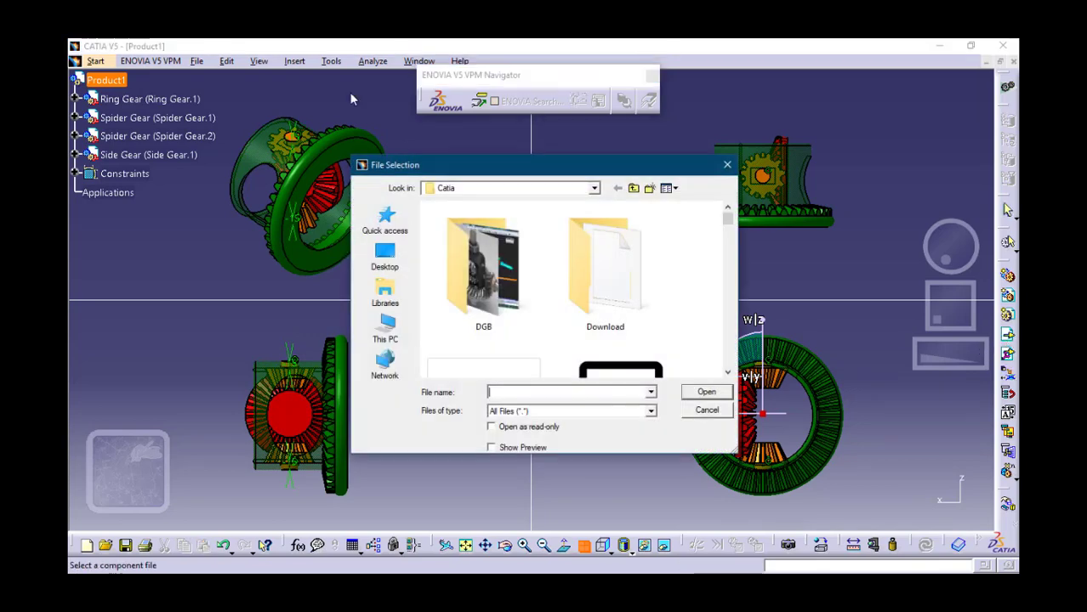
text(s)
key(Down)
key(Down)
key(Down)
key(Down)
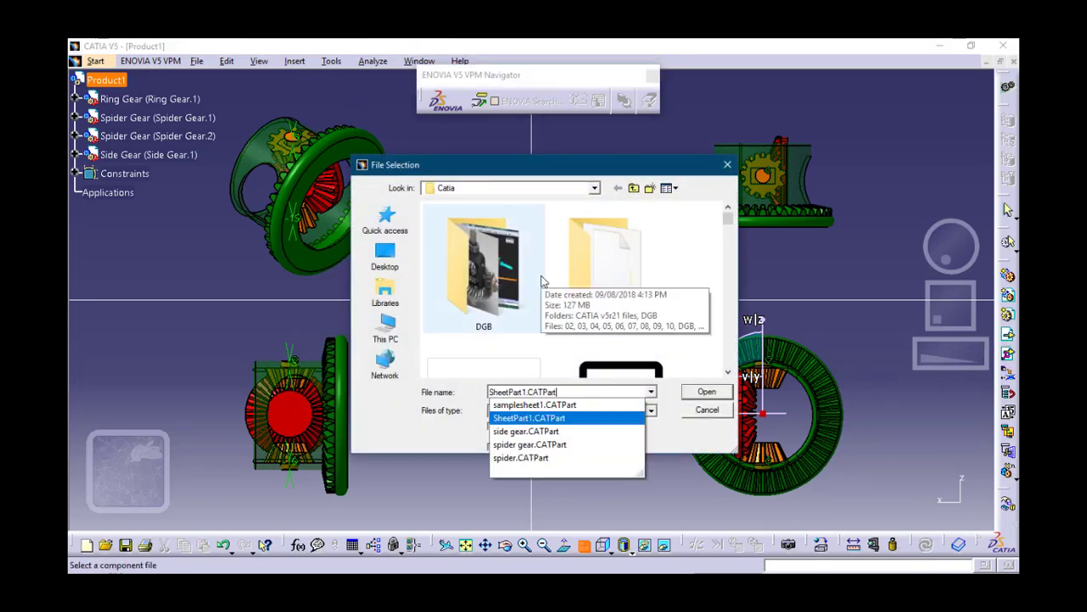
key(Down)
key(Up)
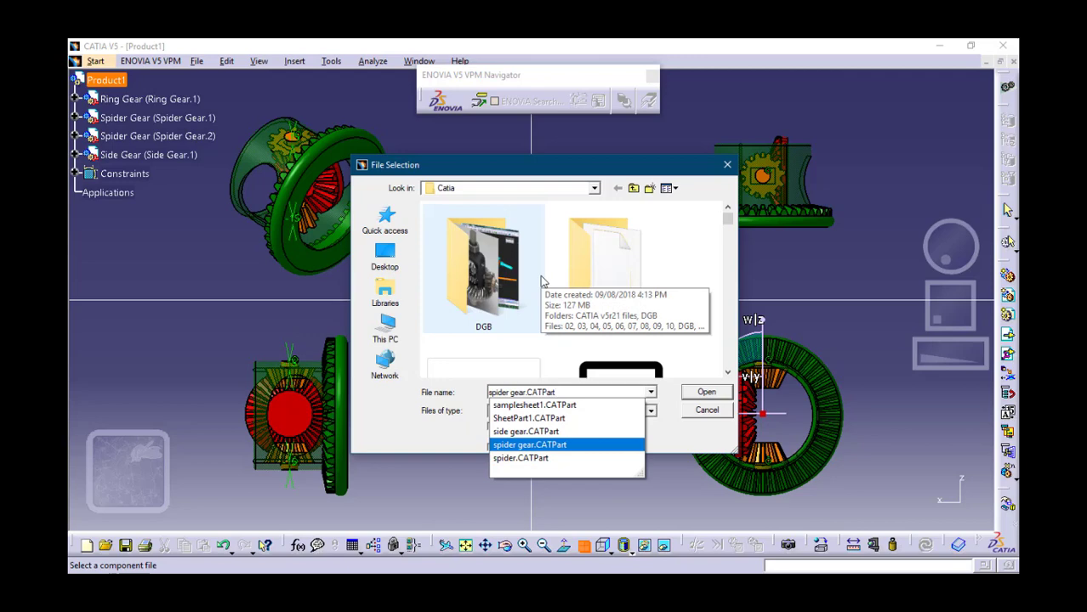
key(Up)
key(Return)
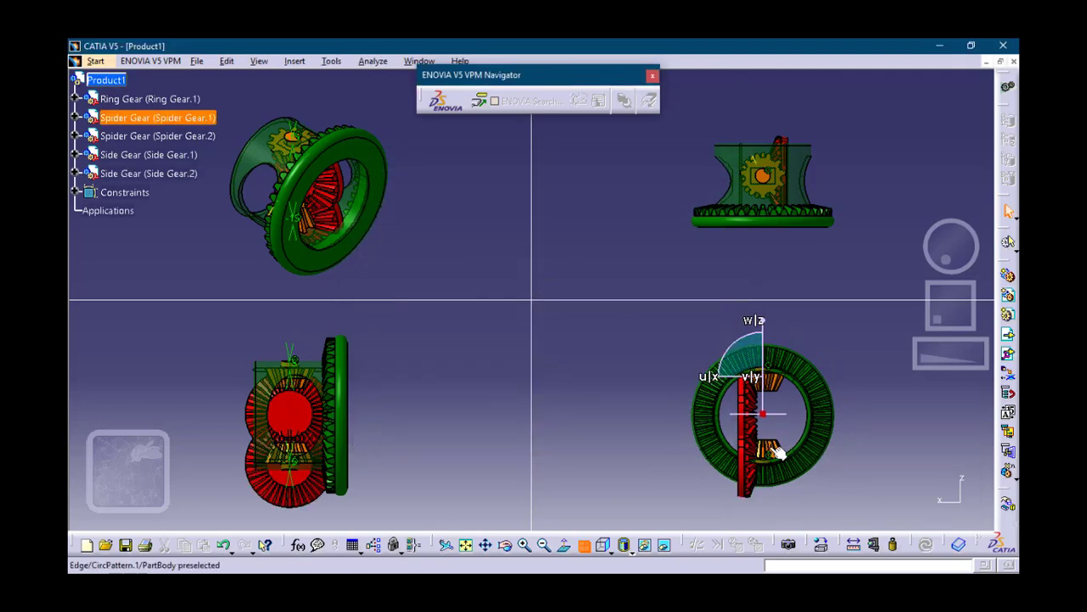
Step: Flip the second side gear with the compass and move it up so it faces the first side gear inside the ring gear
click(149, 173)
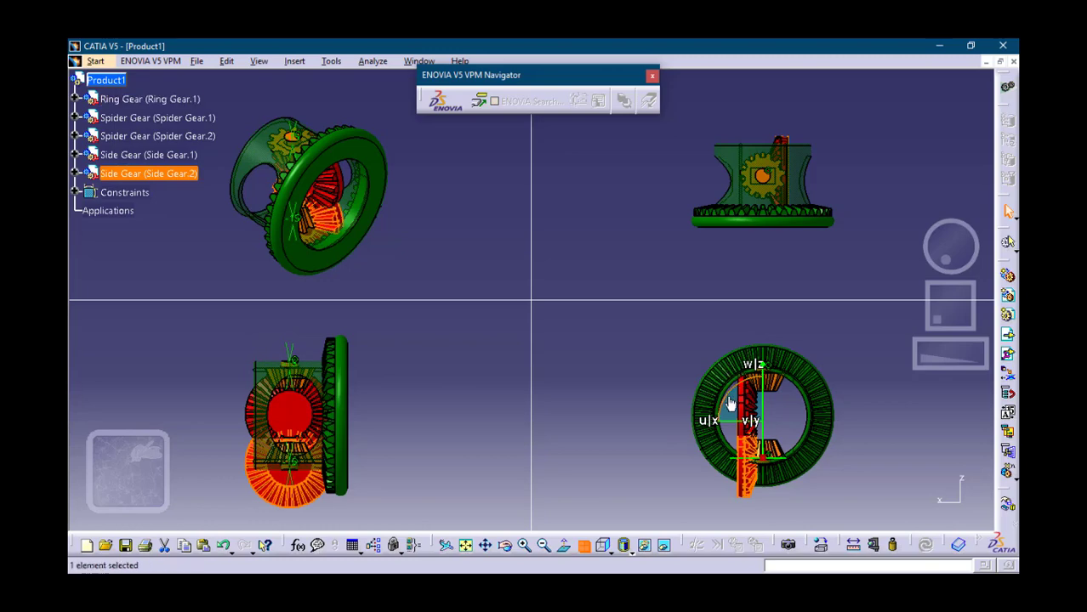
drag(760, 384, 842, 410)
drag(826, 478, 762, 475)
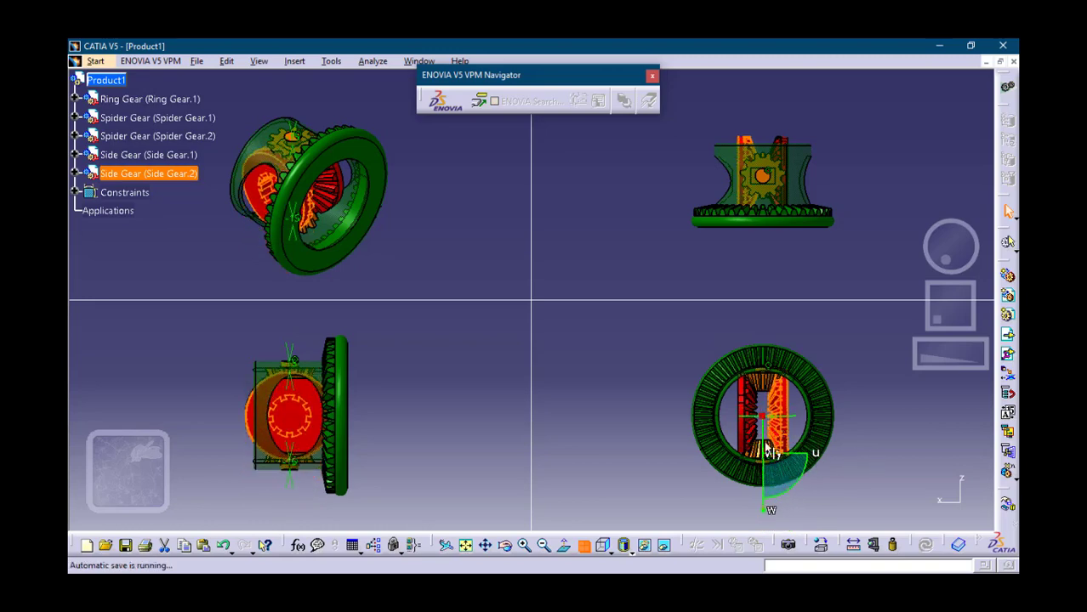
click(643, 368)
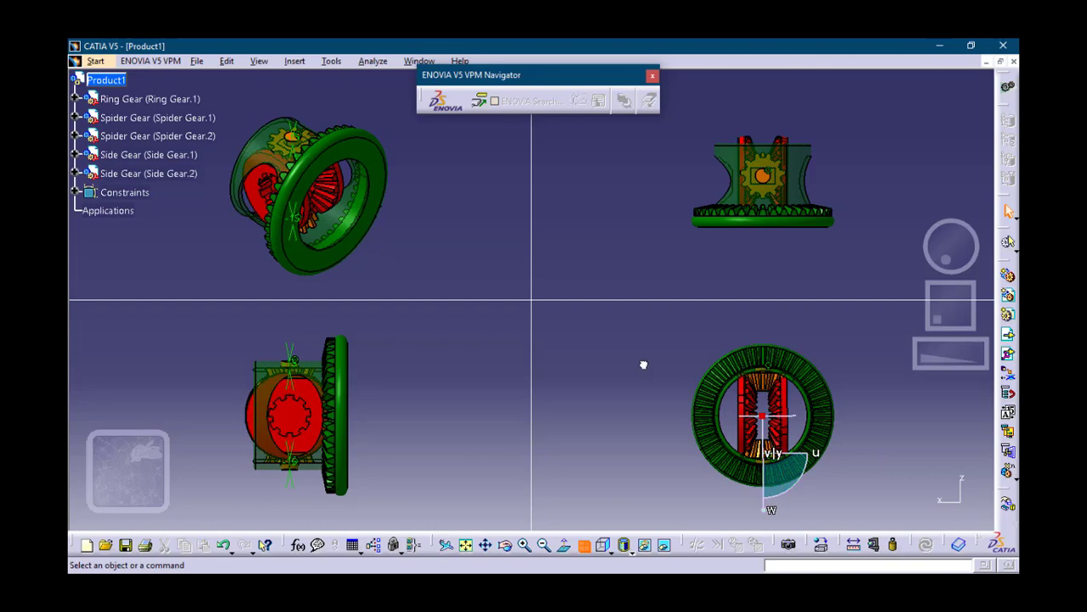
Step: Return to a single view, add a coincidence constraint between the axes of the two side gears, and update the assembly
click(290, 63)
click(322, 100)
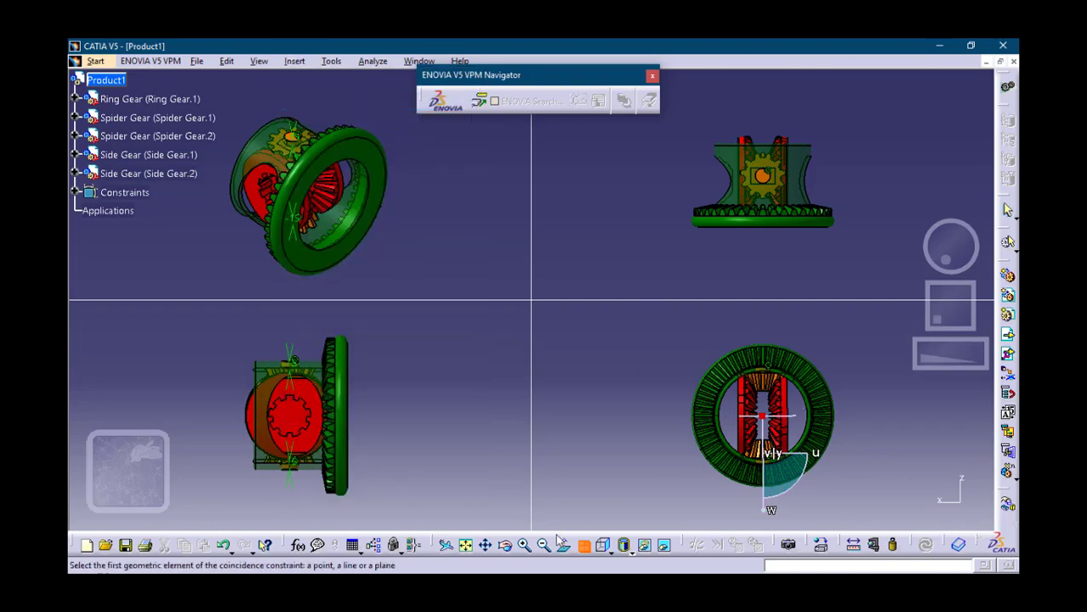
click(584, 548)
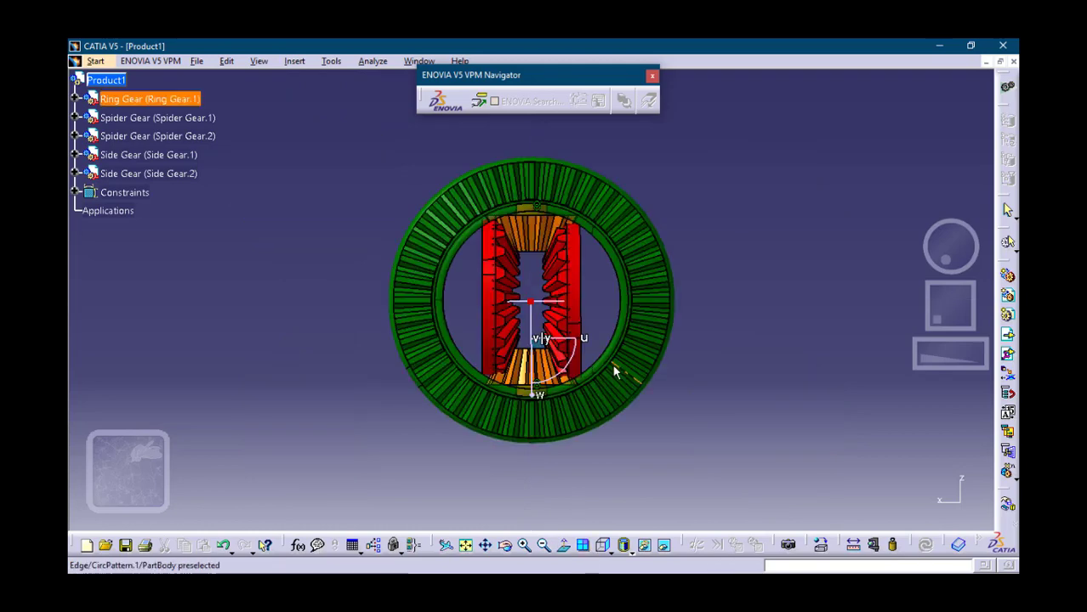
click(580, 290)
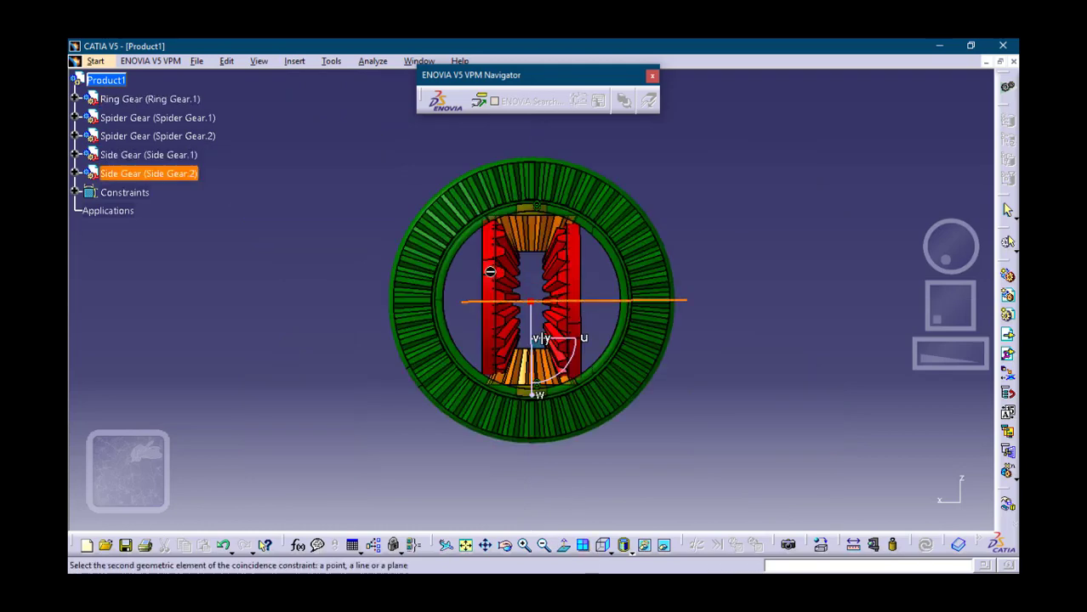
click(500, 274)
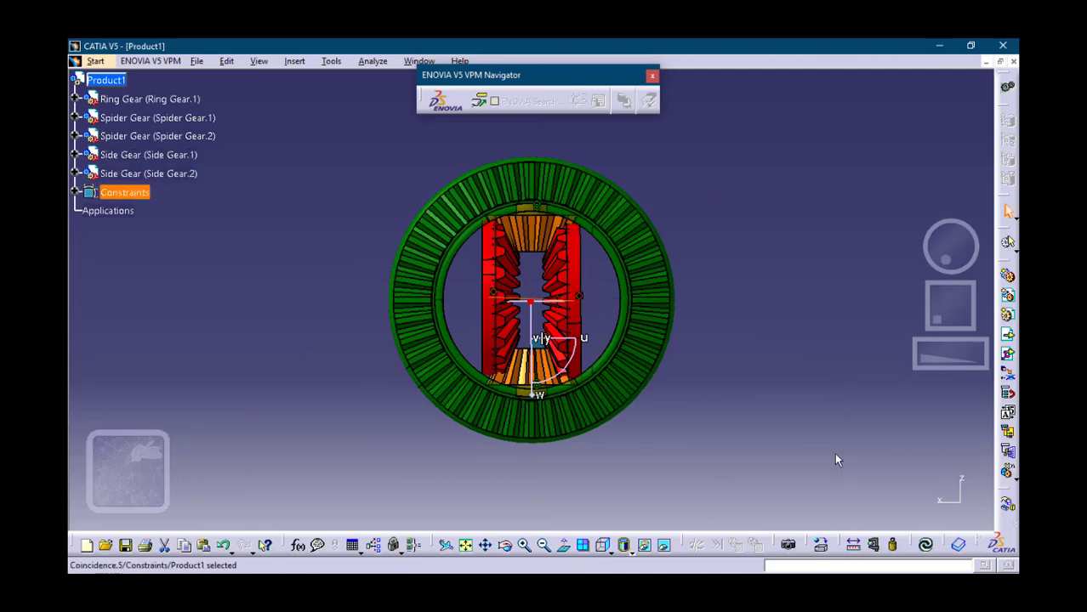
click(925, 545)
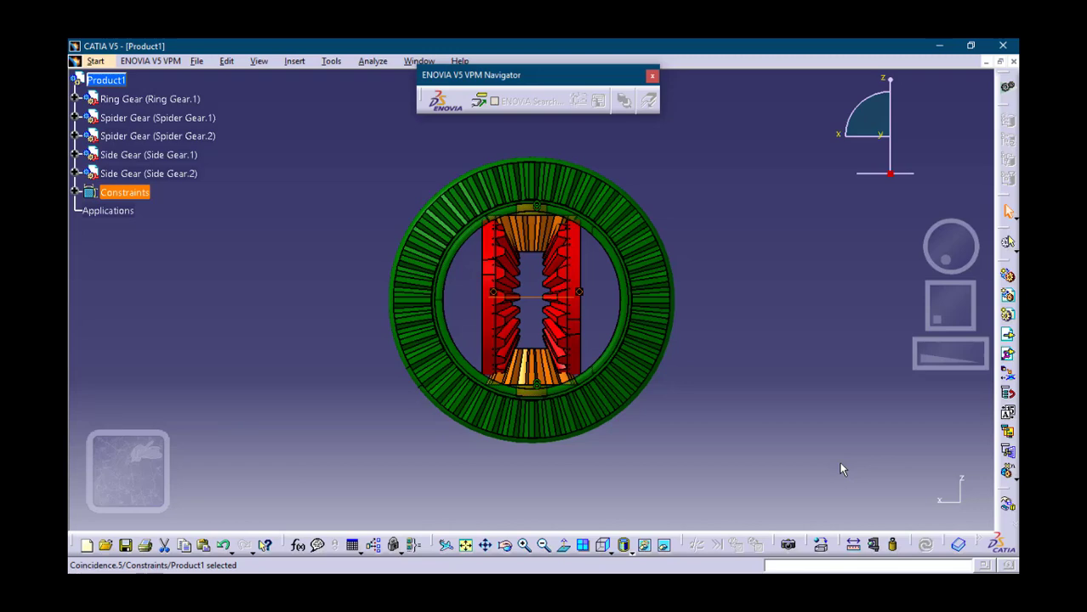
Step: Hide the ring gear and insert the axle part into Product1 as an existing component
right_click(153, 99)
click(180, 141)
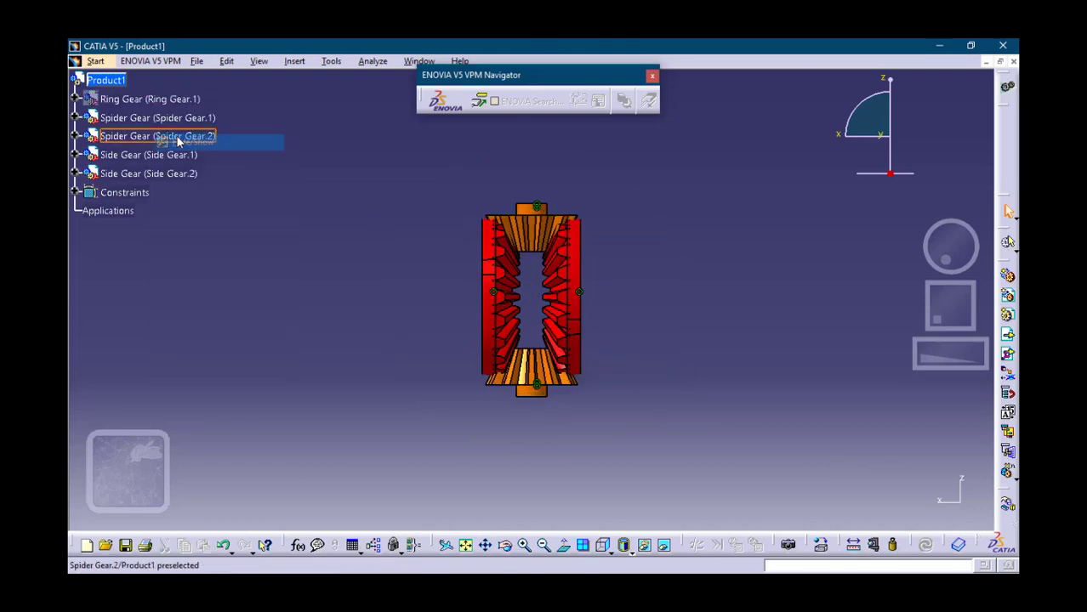
click(109, 80)
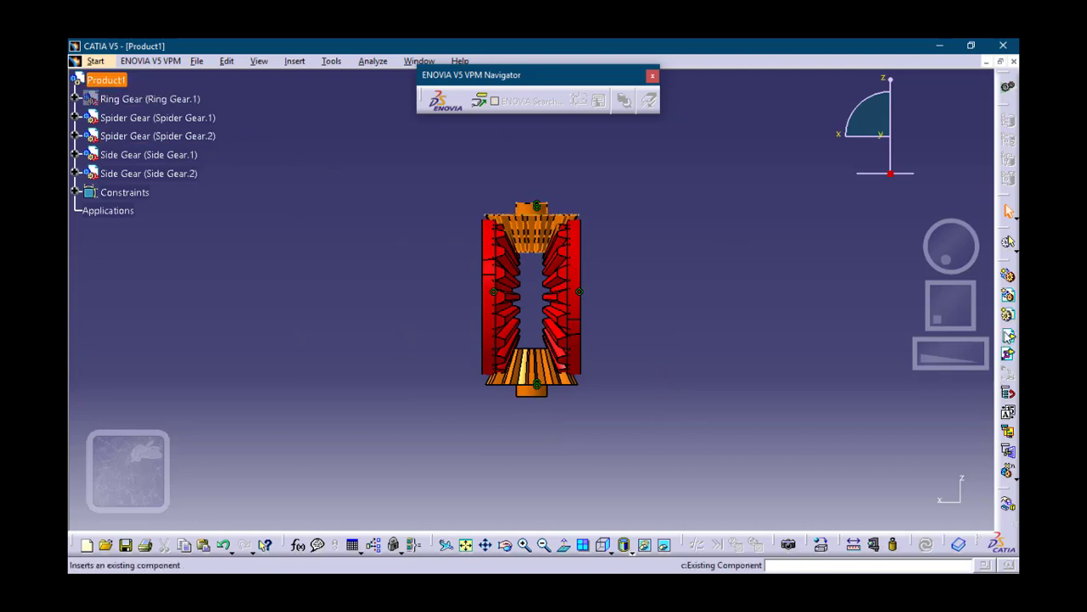
click(1007, 334)
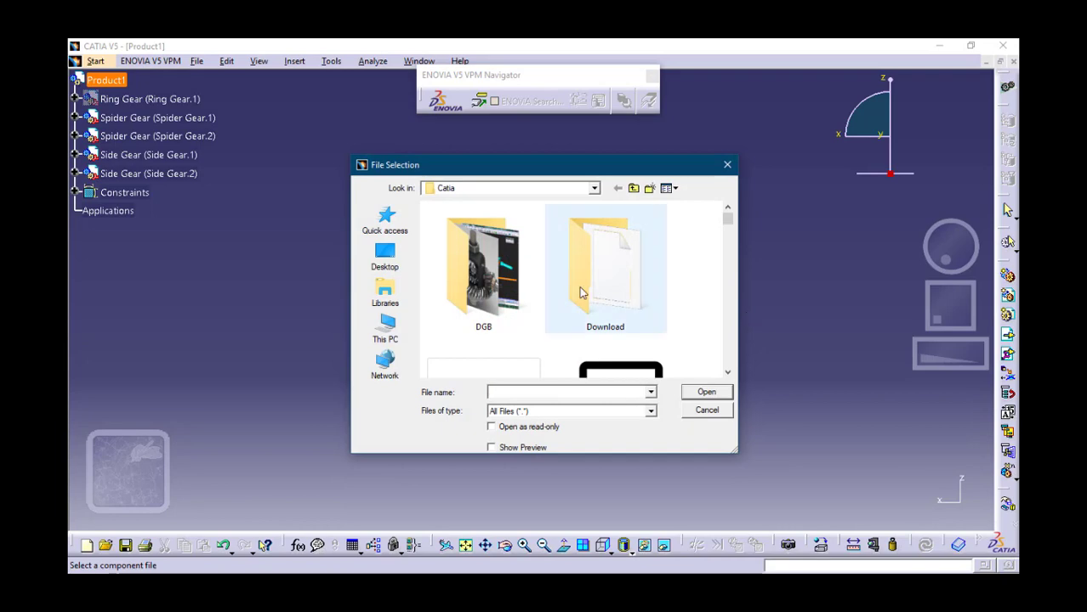
text(a)
key(Down)
key(Down)
key(Down)
key(Down)
key(Down)
key(Down)
key(Down)
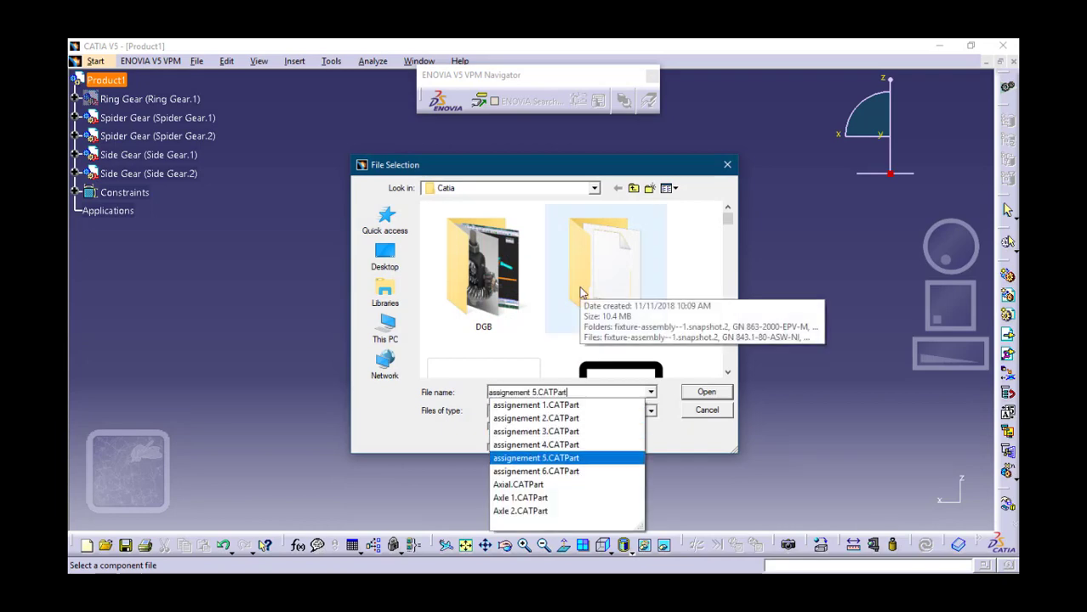
key(Return)
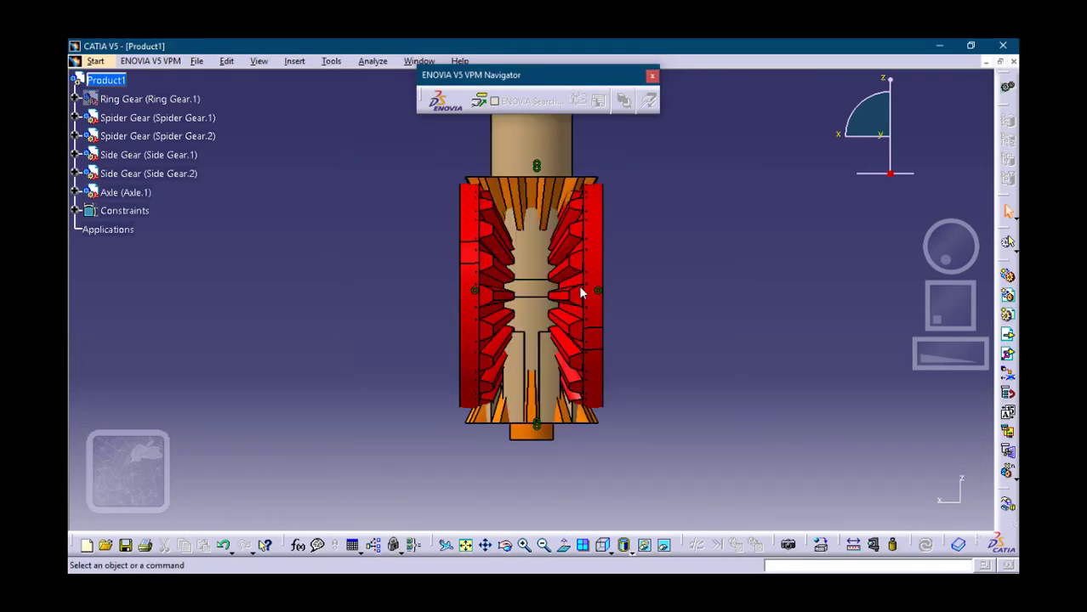
Step: Rotate the axle to horizontal with the compass and slide it along its axis until its splined end clears the first side gear
click(515, 293)
drag(508, 350, 468, 328)
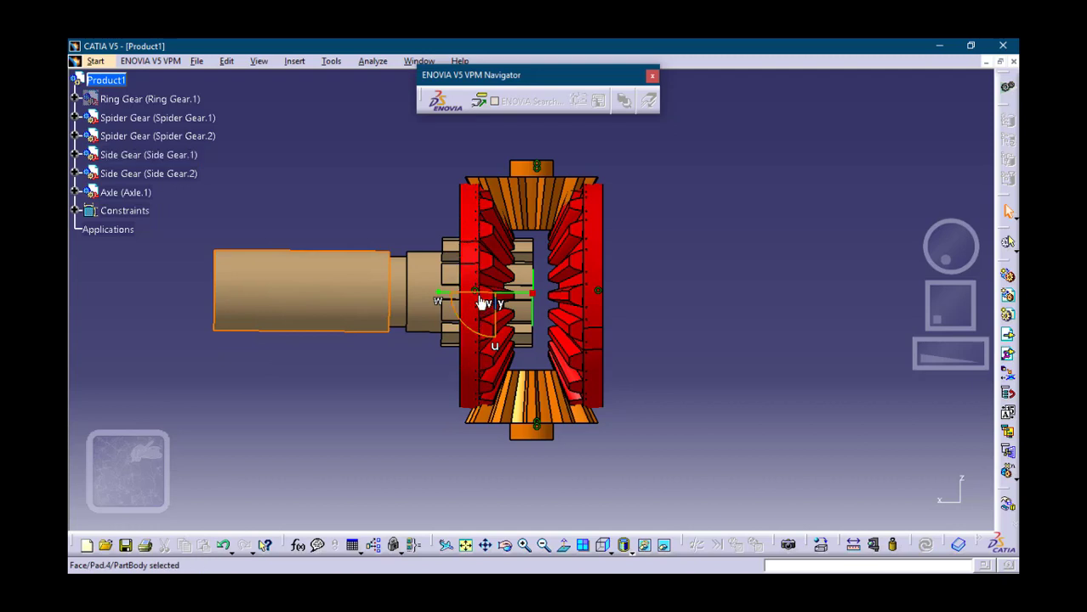
click(507, 297)
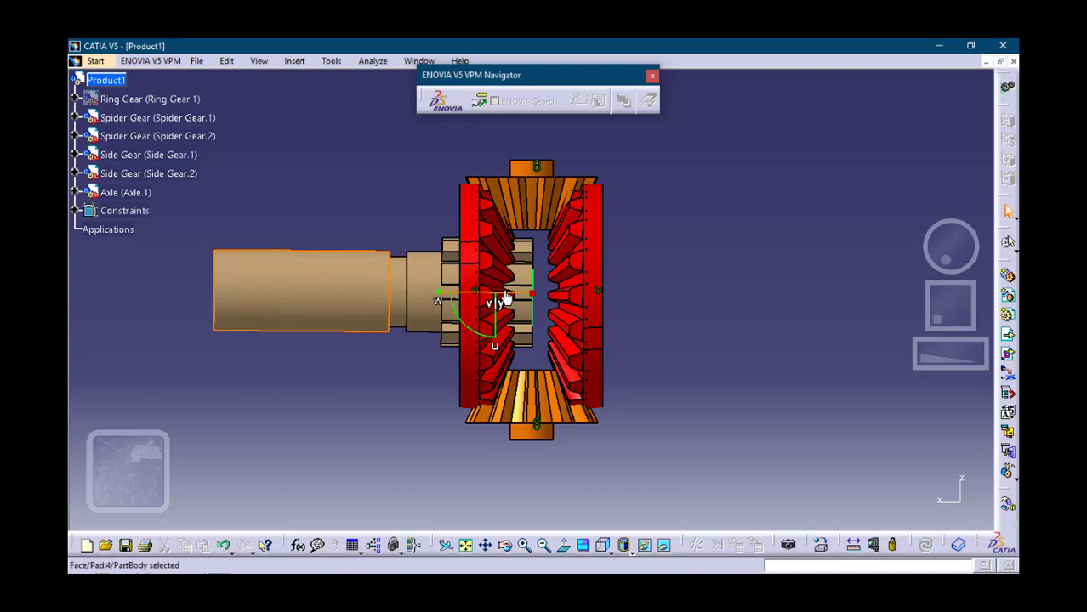
drag(505, 297, 411, 298)
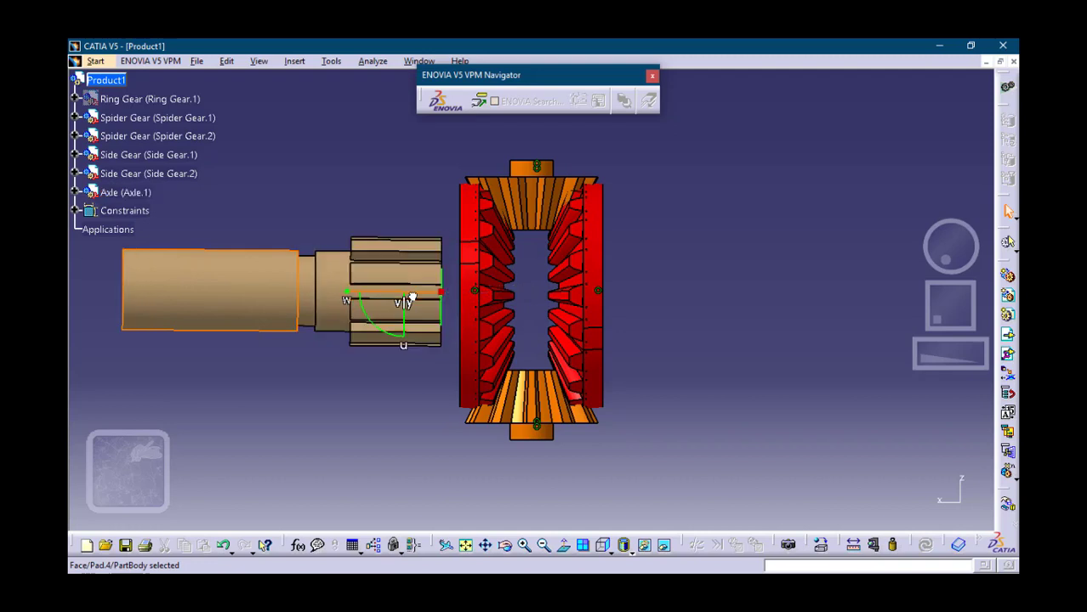
click(398, 231)
Step: Add a coincidence constraint between the axle's axis and the first side gear's axis, and update the assembly
click(294, 62)
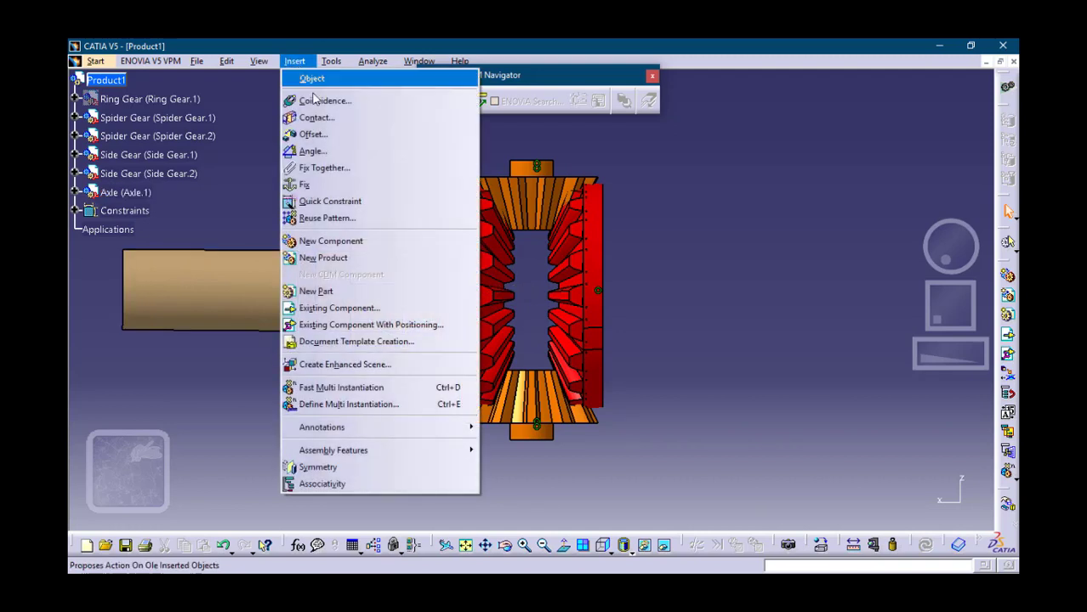
click(324, 103)
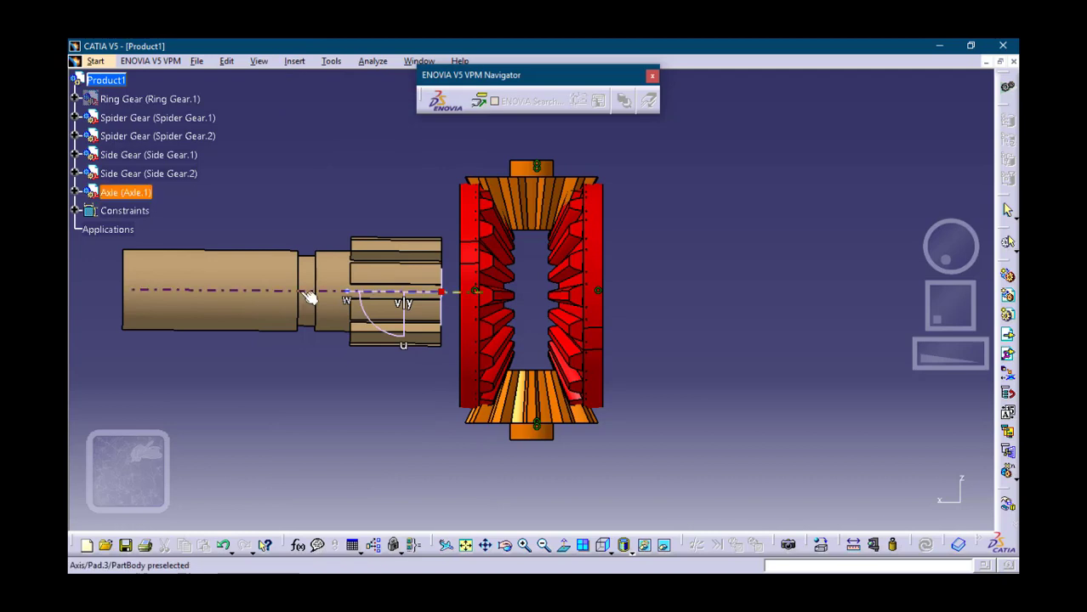
click(234, 292)
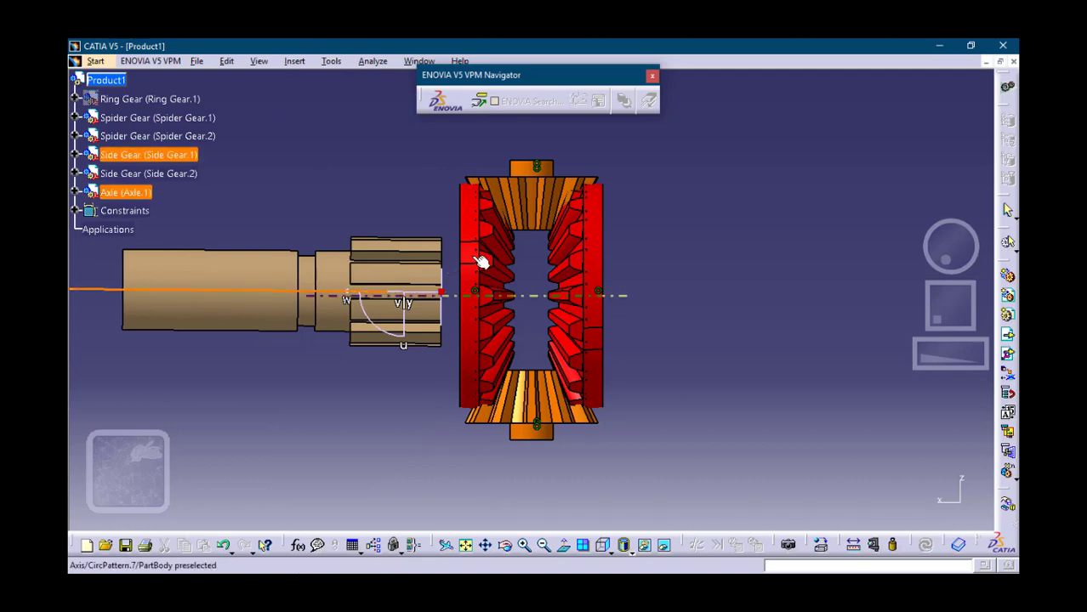
click(471, 253)
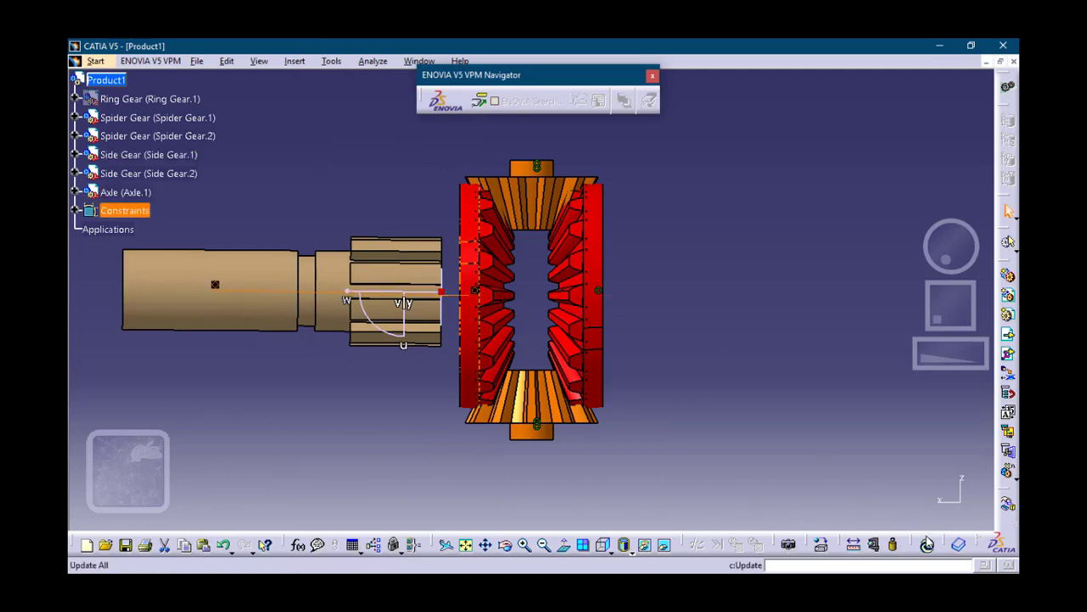
click(925, 544)
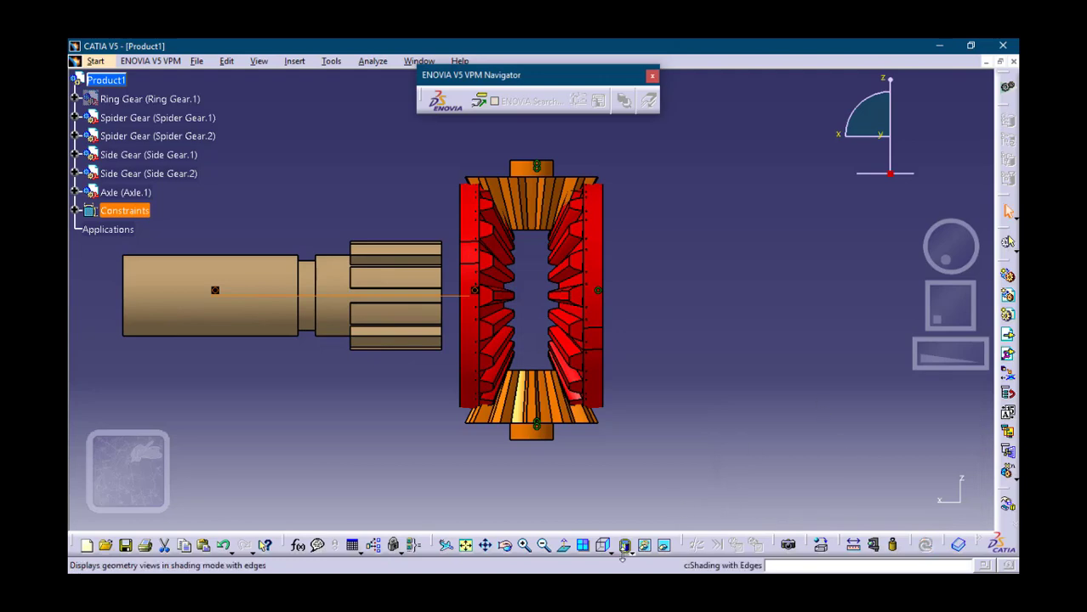
Step: Start an offset constraint with the face inside the first side gear's splined recess as its first element
click(505, 546)
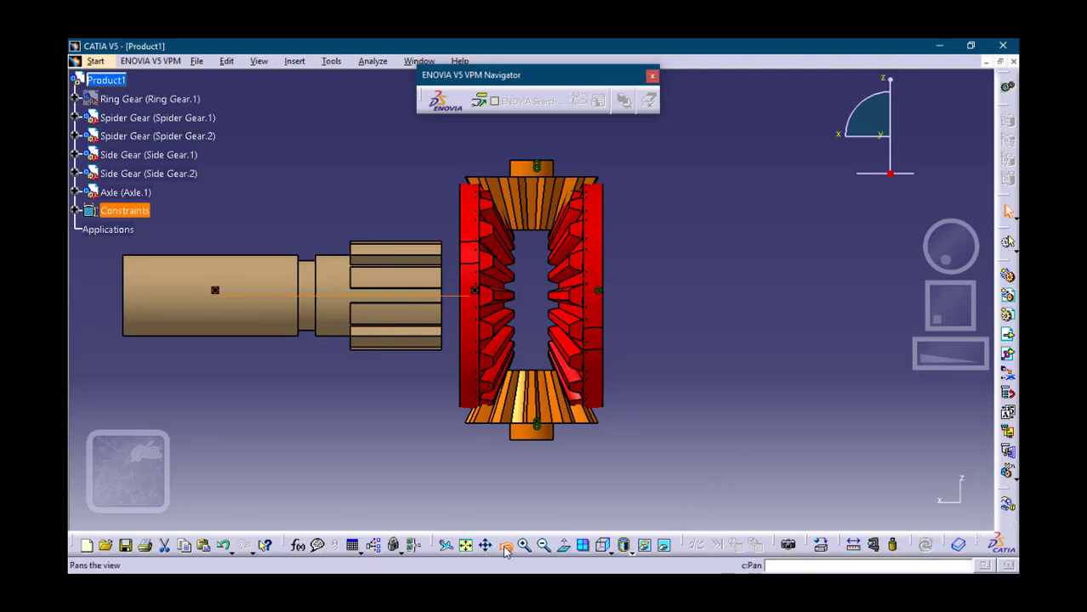
drag(372, 407, 631, 434)
click(295, 159)
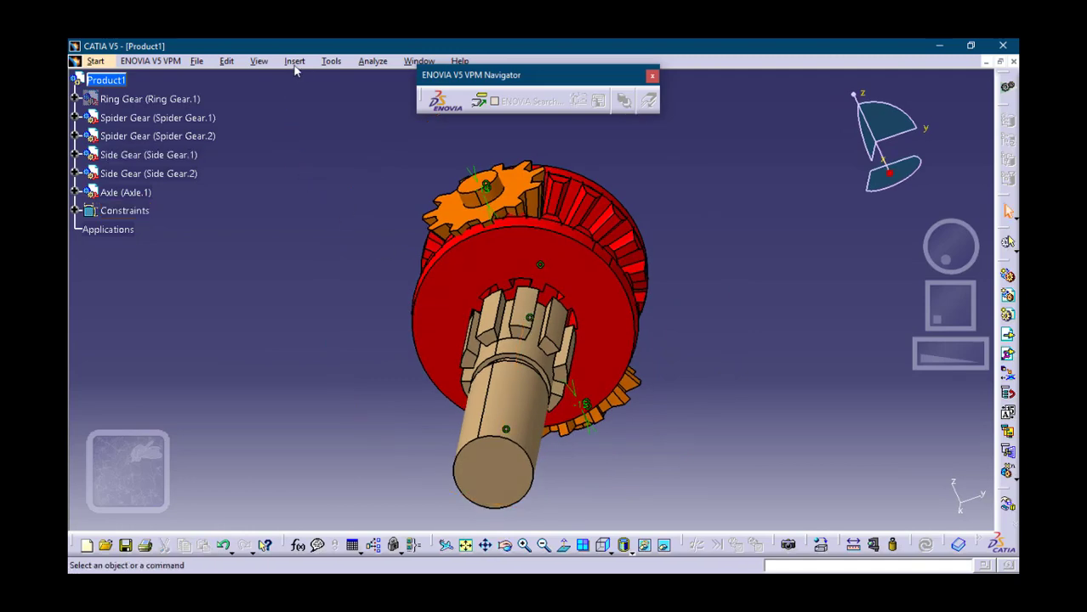
click(294, 64)
click(340, 133)
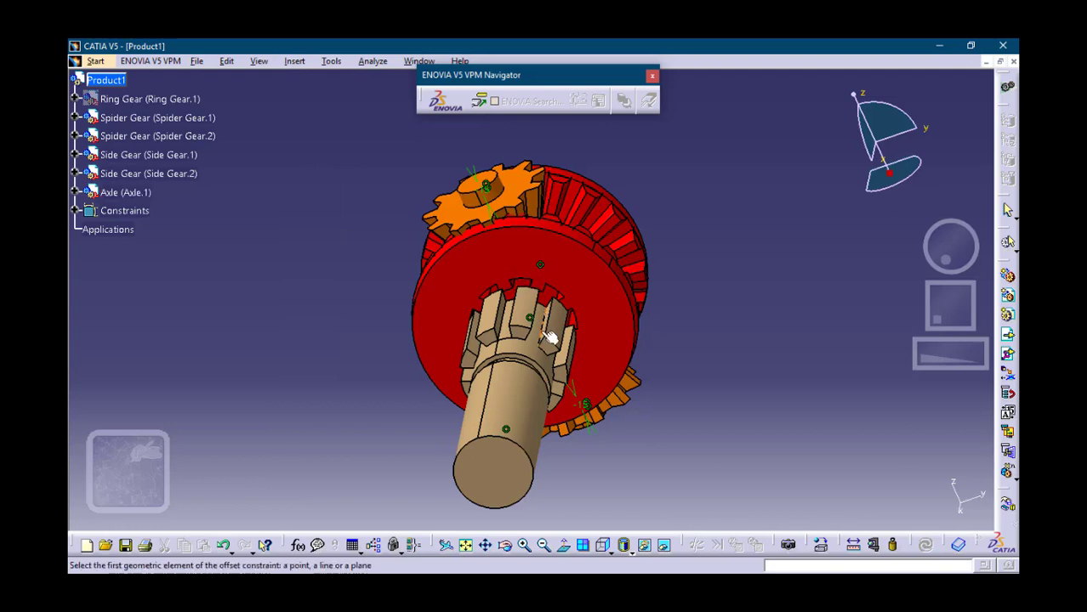
double_click(523, 542)
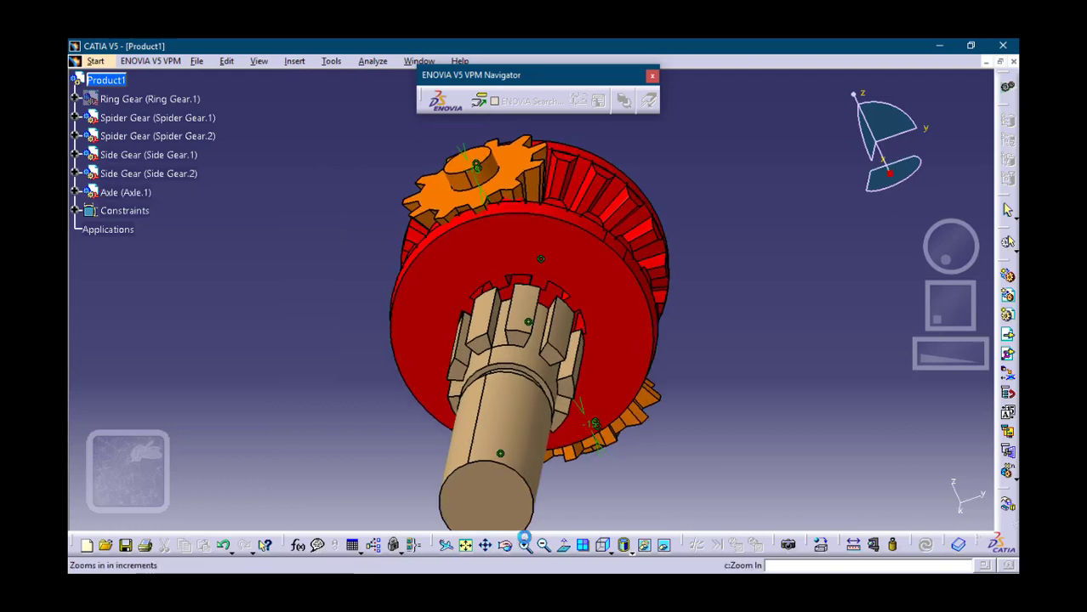
click(564, 299)
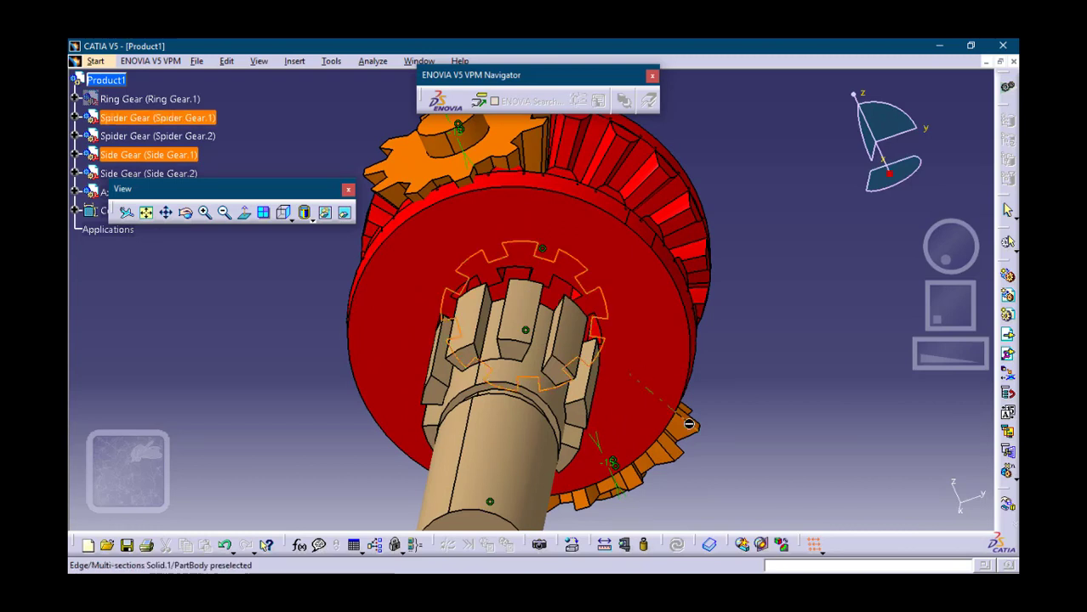
Step: Hide the first side gear and complete the offset constraint on the axle's splined end face with an offset of 0 mm
right_click(163, 154)
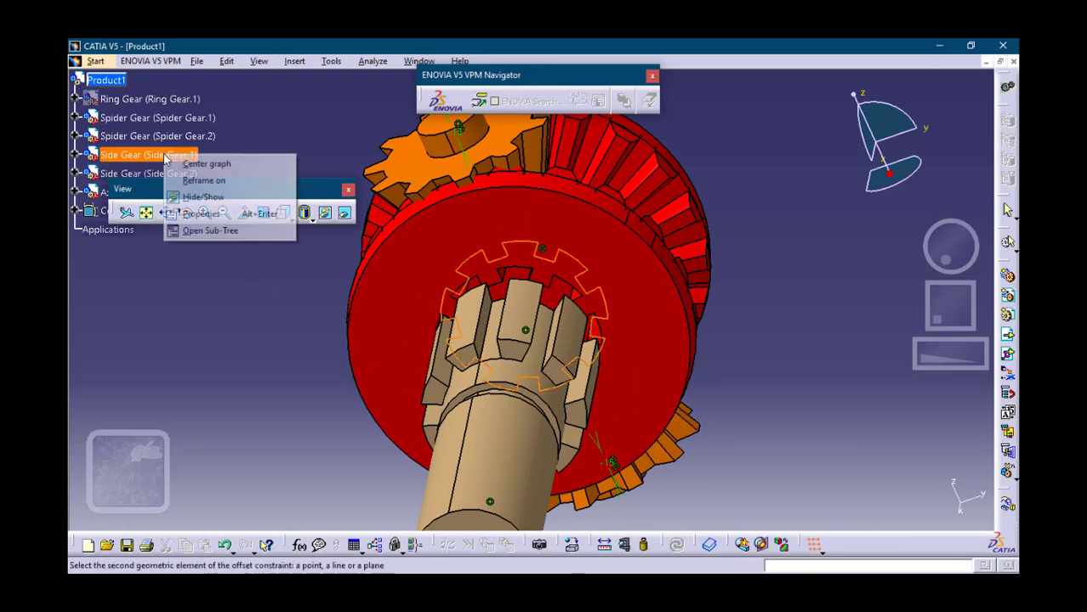
click(187, 201)
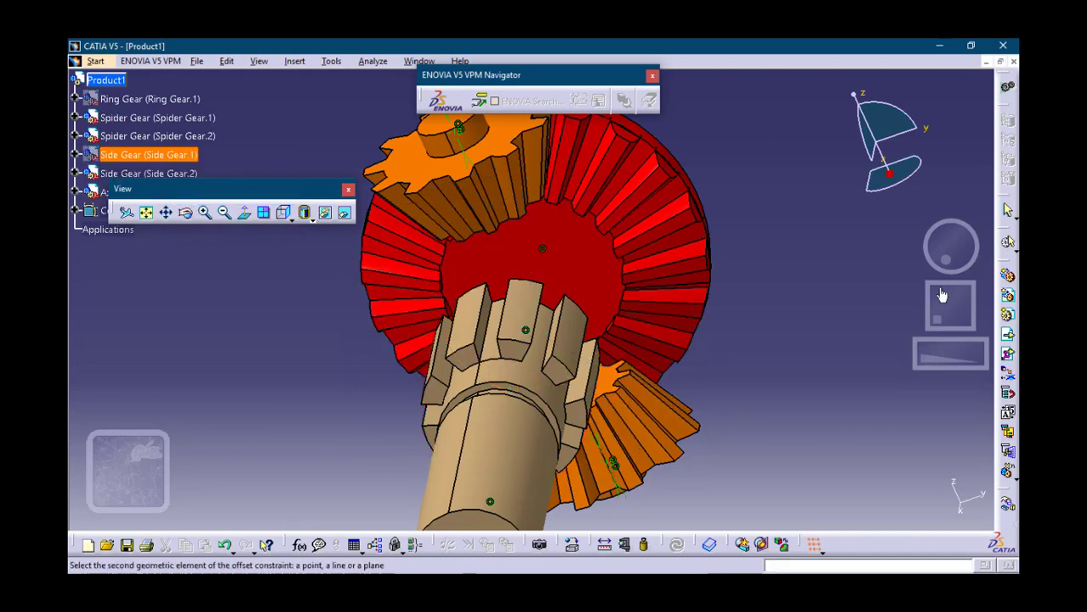
drag(949, 266, 650, 238)
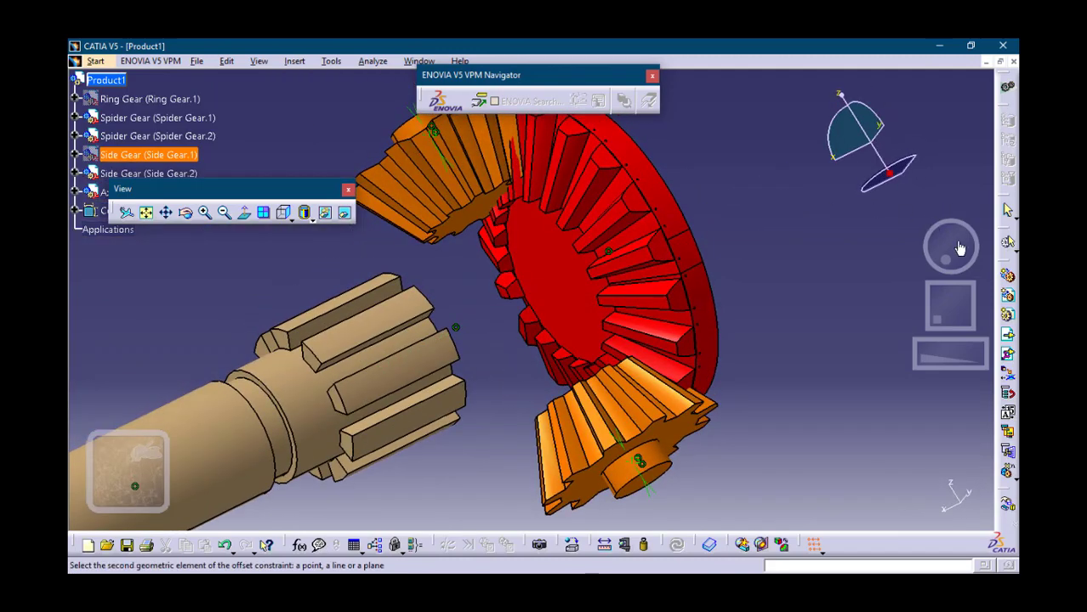
drag(965, 253, 897, 243)
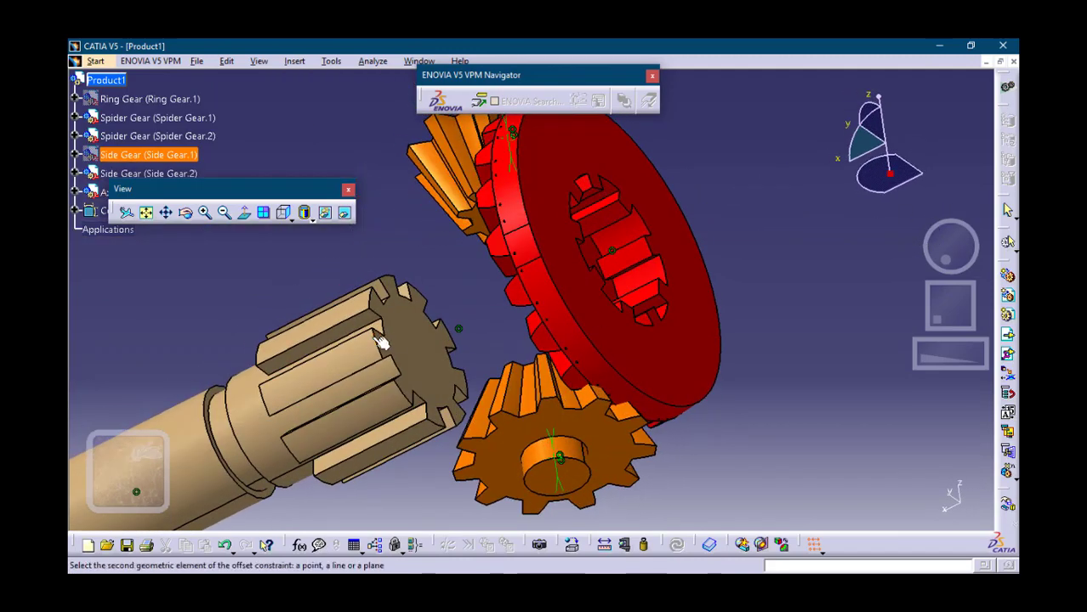
click(414, 351)
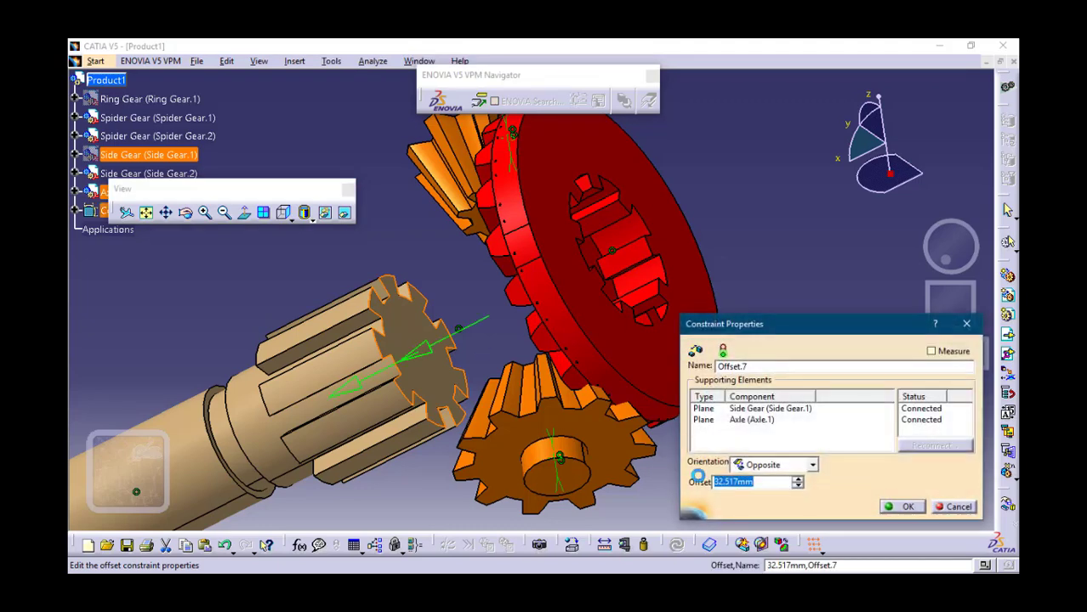
text(0)
key(Return)
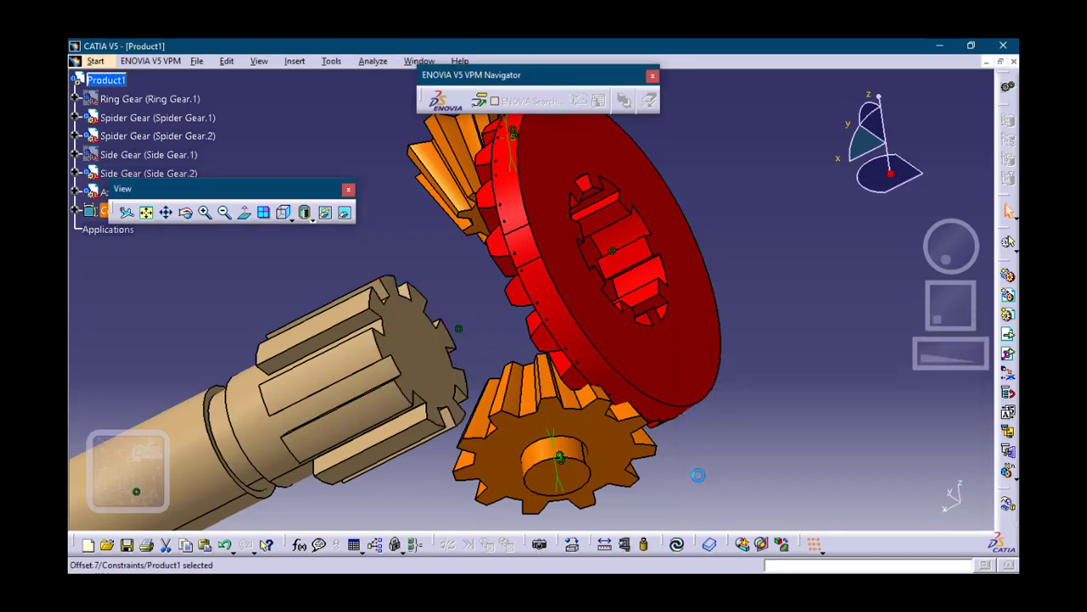
Step: Show the first side gear again and update the assembly
right_click(152, 155)
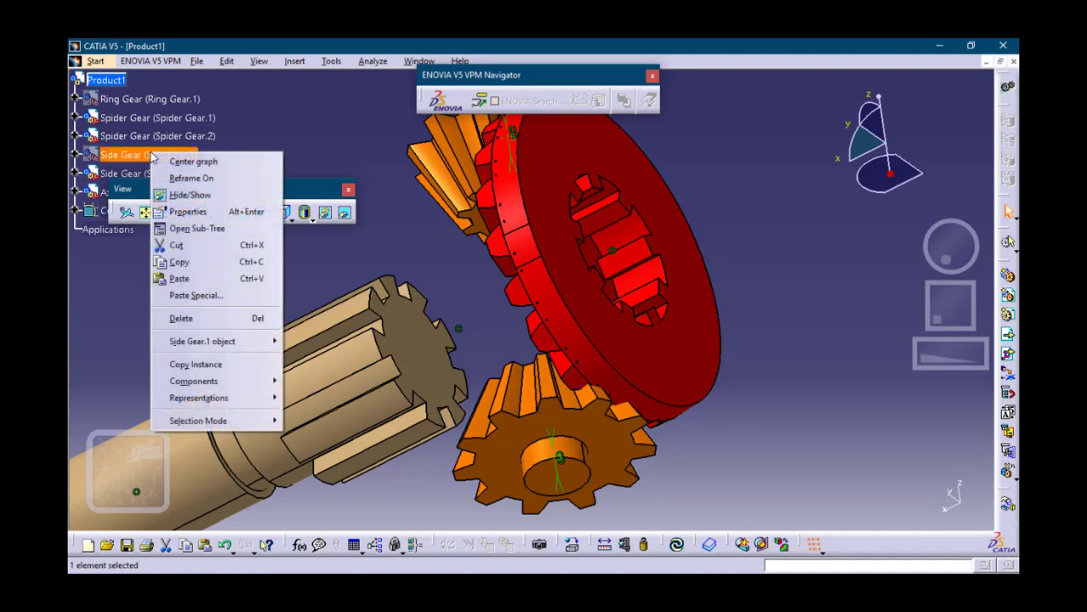
click(195, 201)
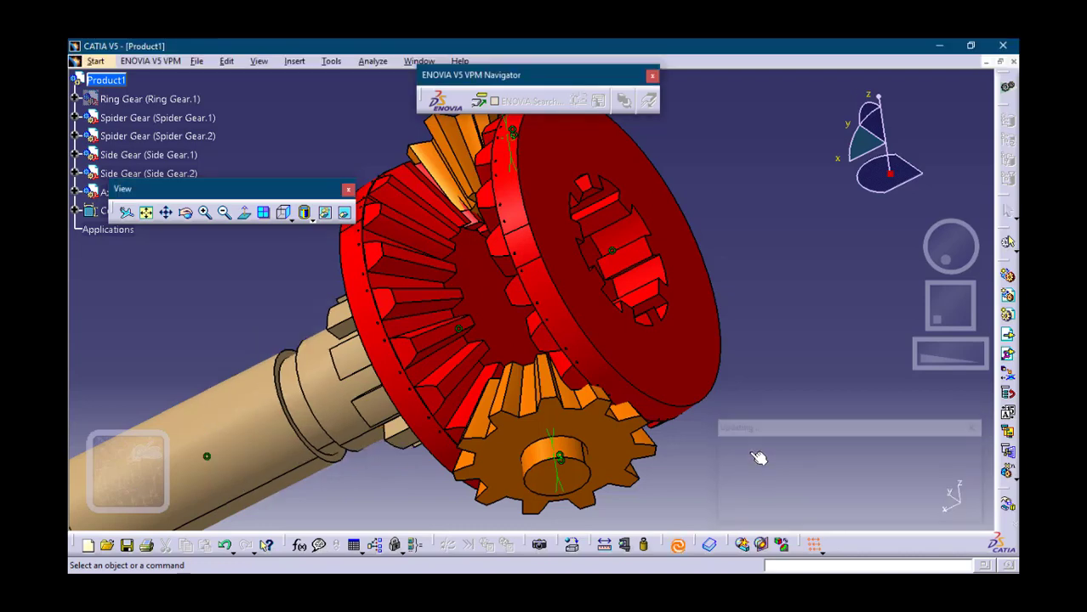
click(572, 545)
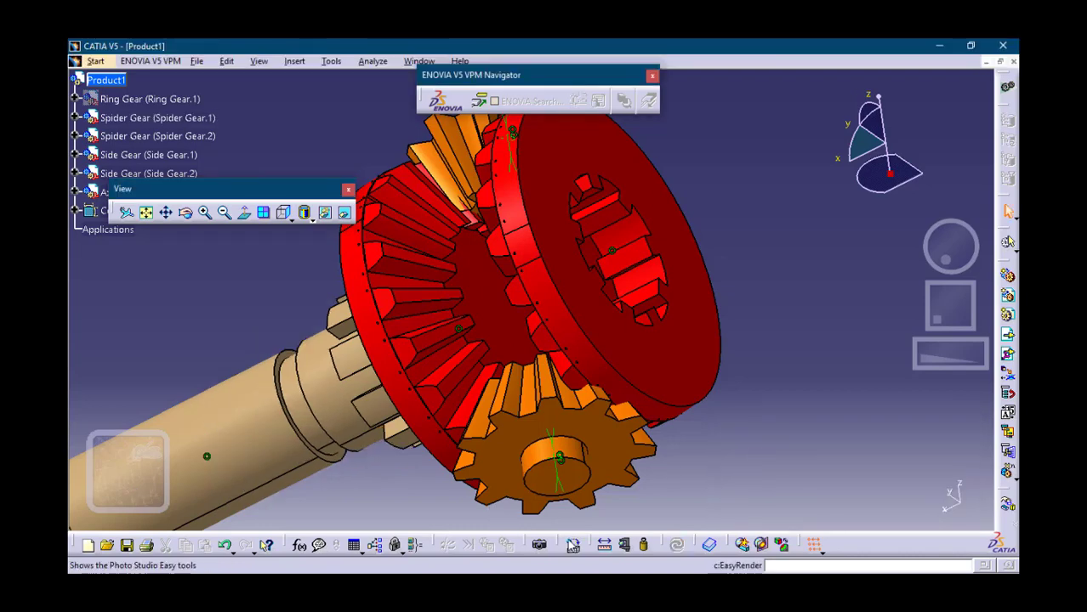
key(Escape)
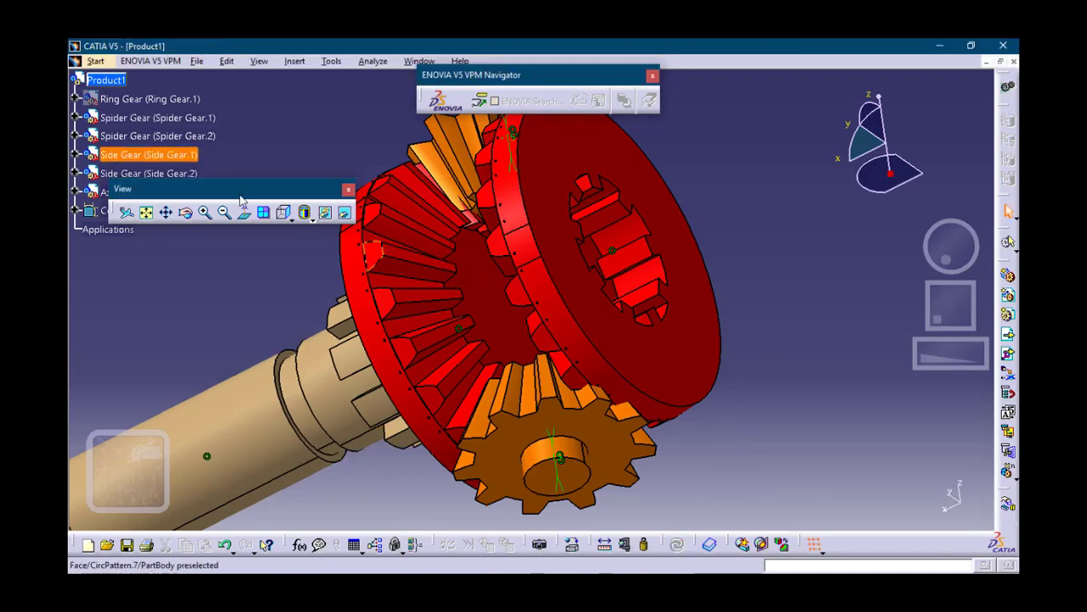
Step: Fit the whole assembly in view and dock the floating View toolbar so the specification tree is uncovered
click(187, 213)
drag(324, 274, 543, 502)
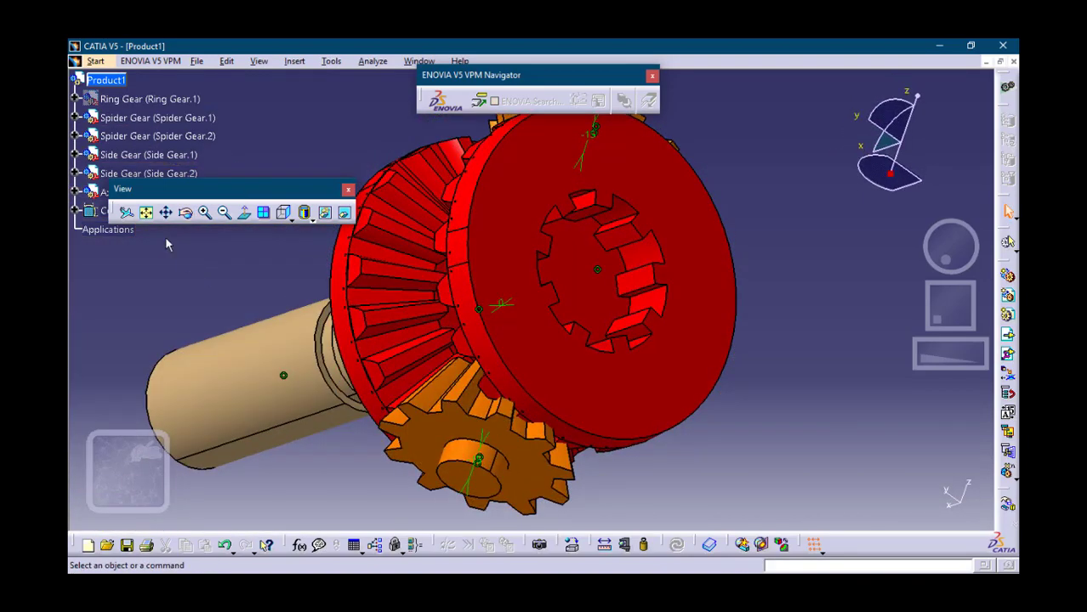
click(147, 216)
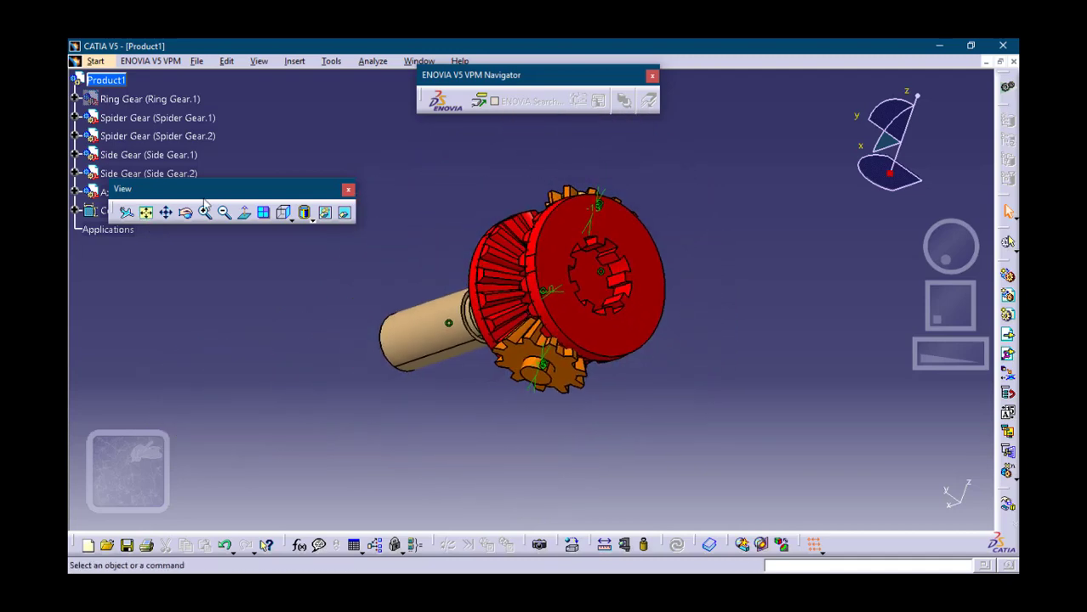
drag(197, 190, 456, 524)
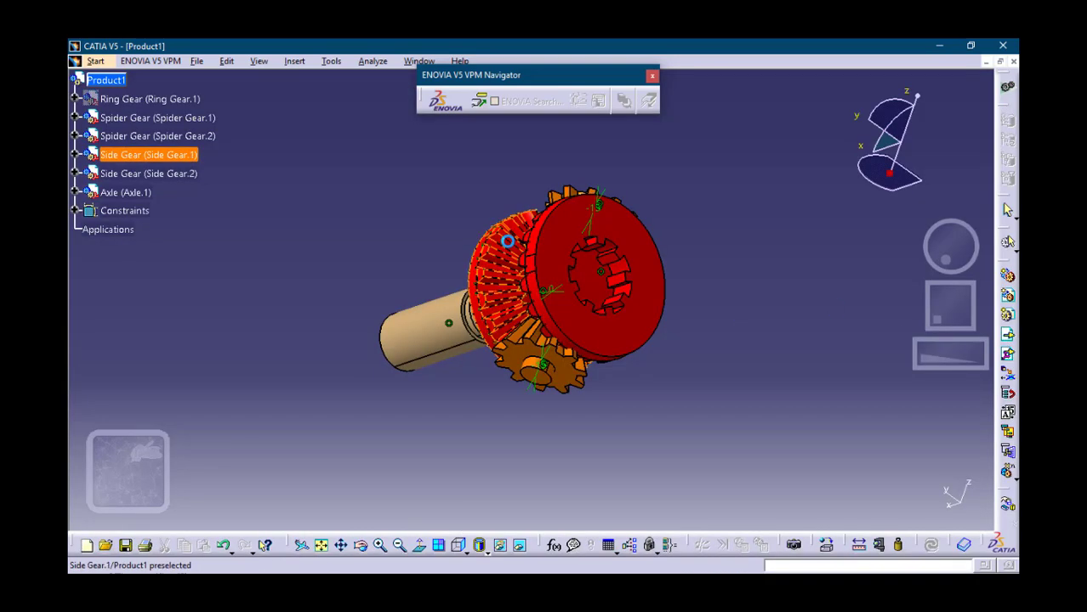
Step: Insert a second axle into Product1 as an existing component from the file Axial.CATPart
click(111, 81)
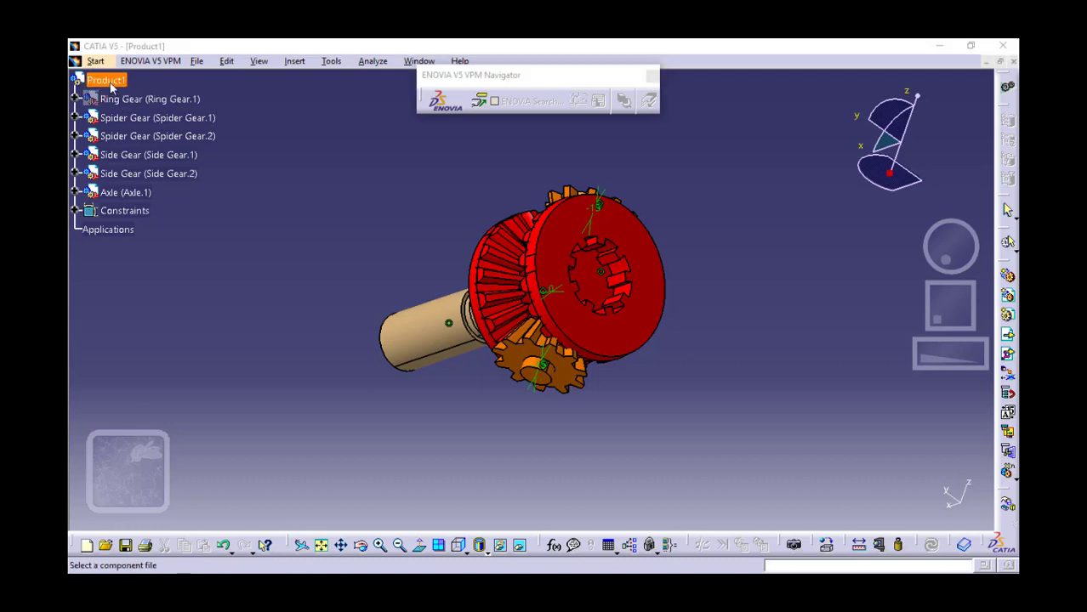
text(a)
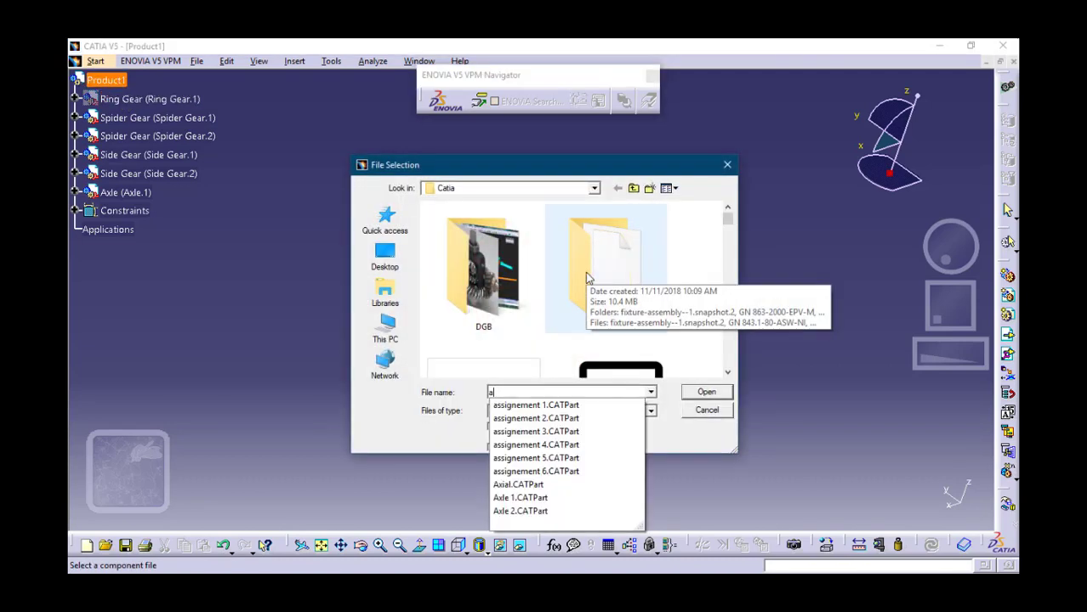
key(Down)
key(Down)
key(Down)
key(Down)
key(Down)
key(Down)
key(Down)
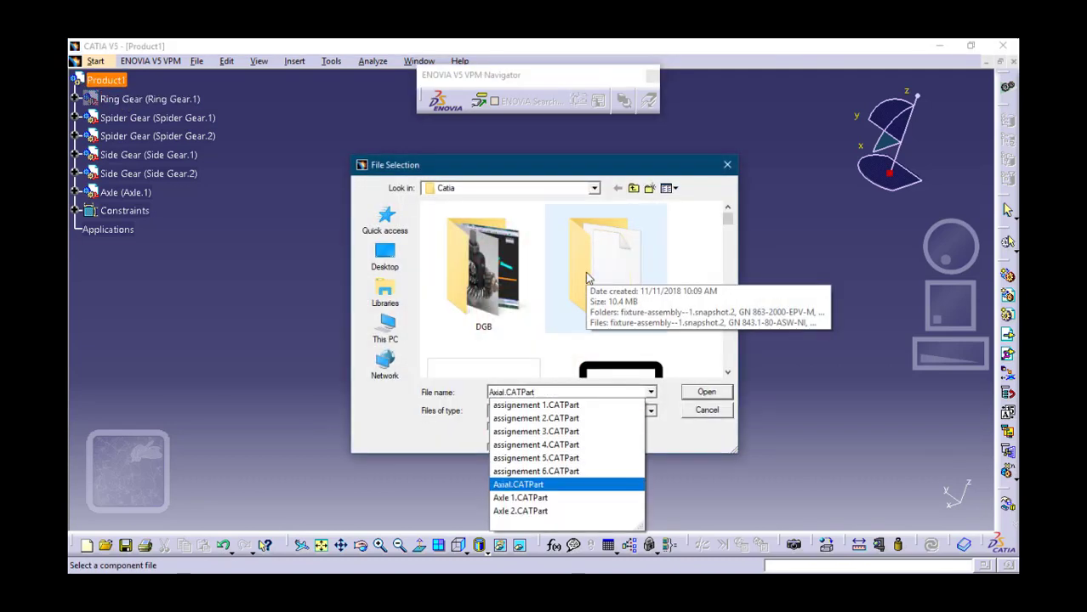
key(Return)
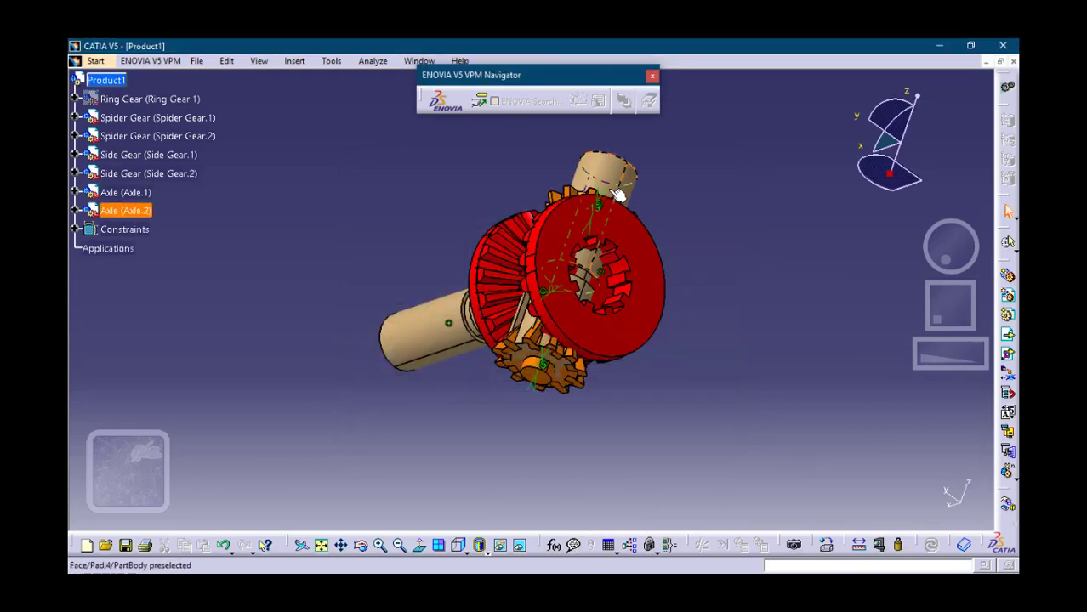
Step: Rotate the second axle to horizontal with the compass in the multi-view, pointing away from the first axle, with its shaft outside the second side gear
click(438, 546)
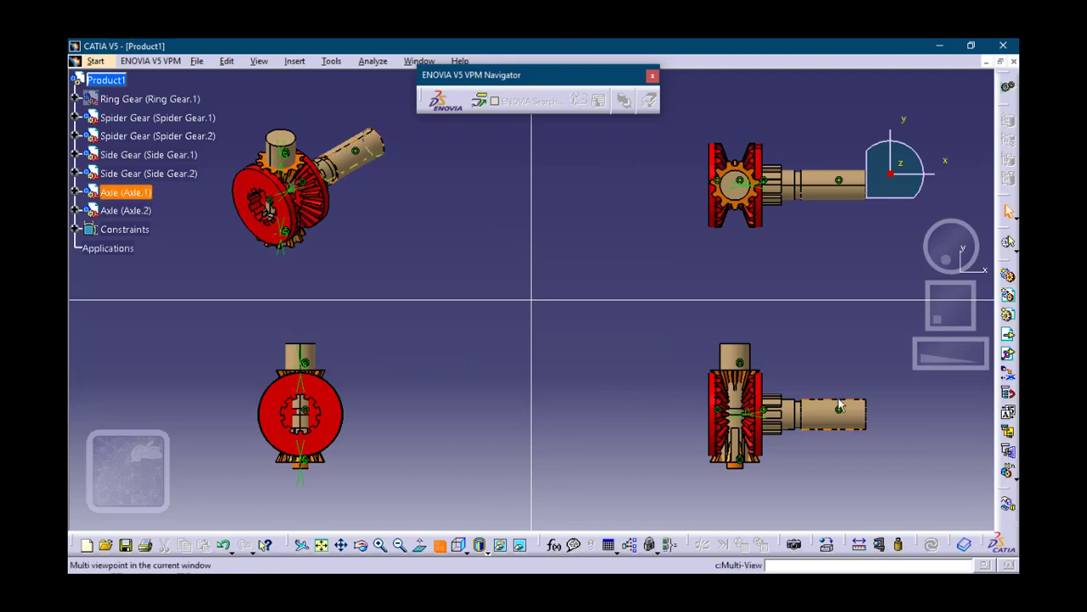
click(834, 415)
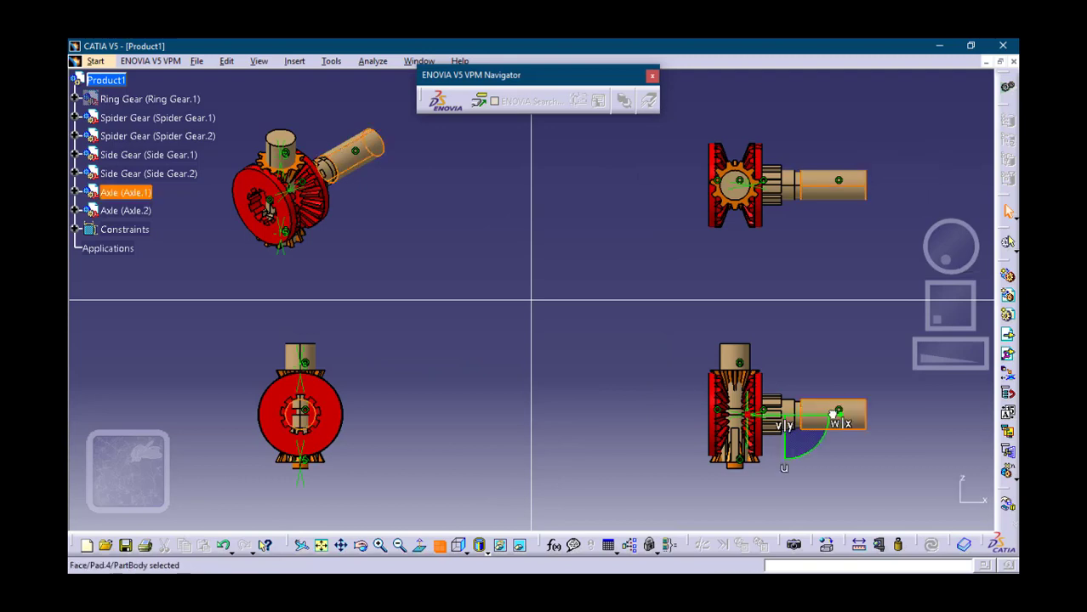
click(736, 359)
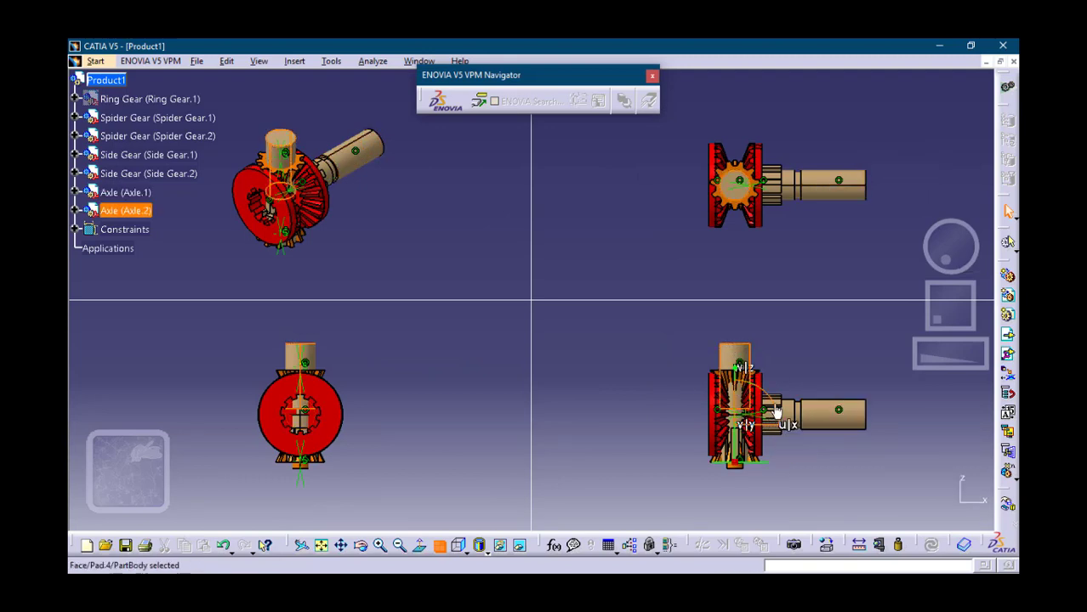
drag(771, 400, 637, 398)
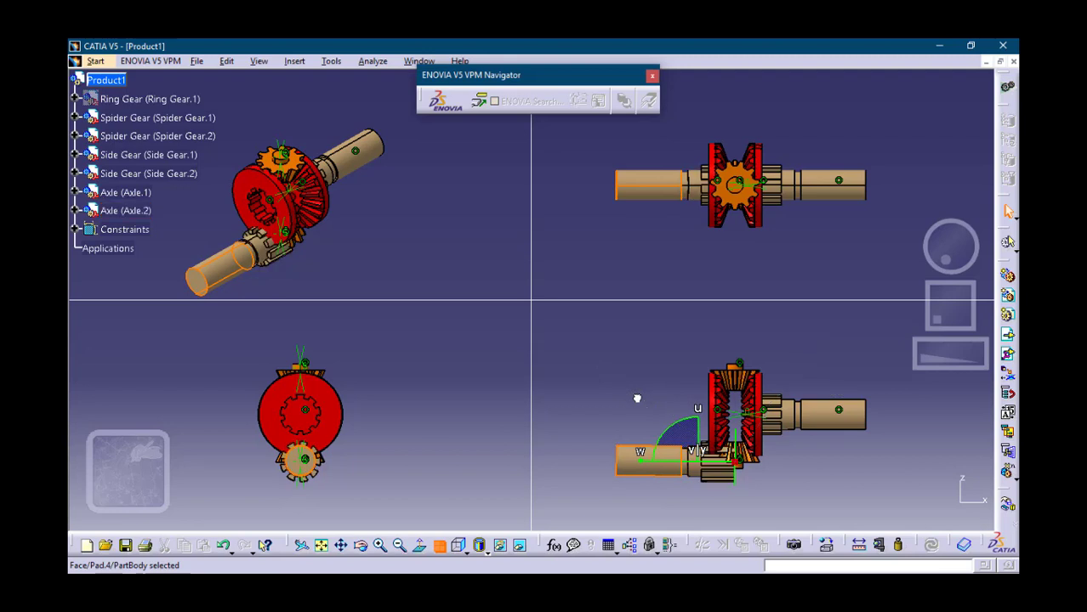
click(441, 547)
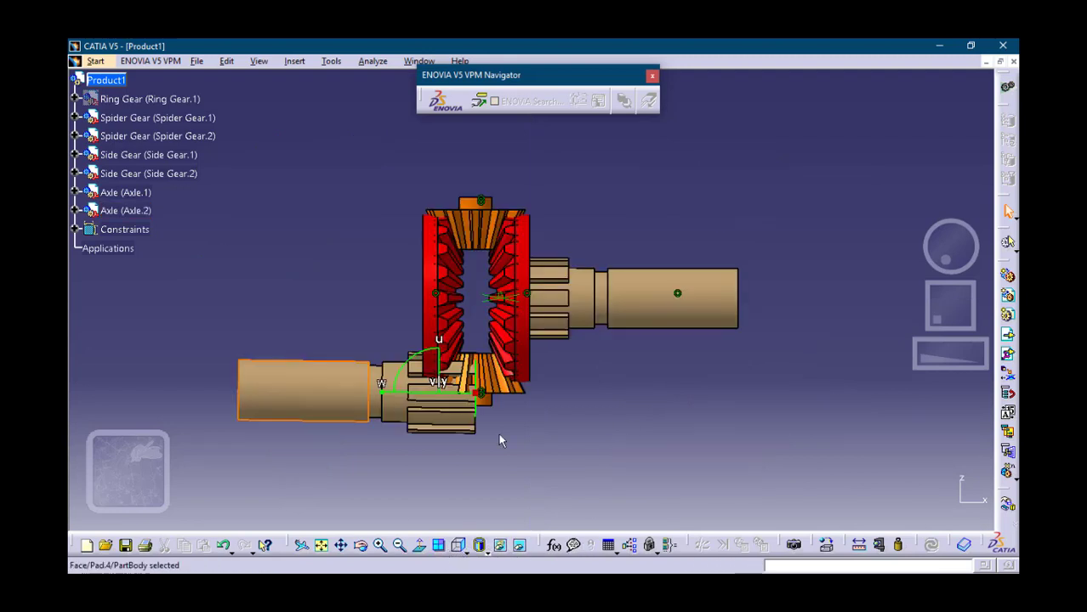
Step: Add a coincidence constraint between the second axle's axis and the second side gear's axis, and update the assembly
click(294, 61)
click(323, 100)
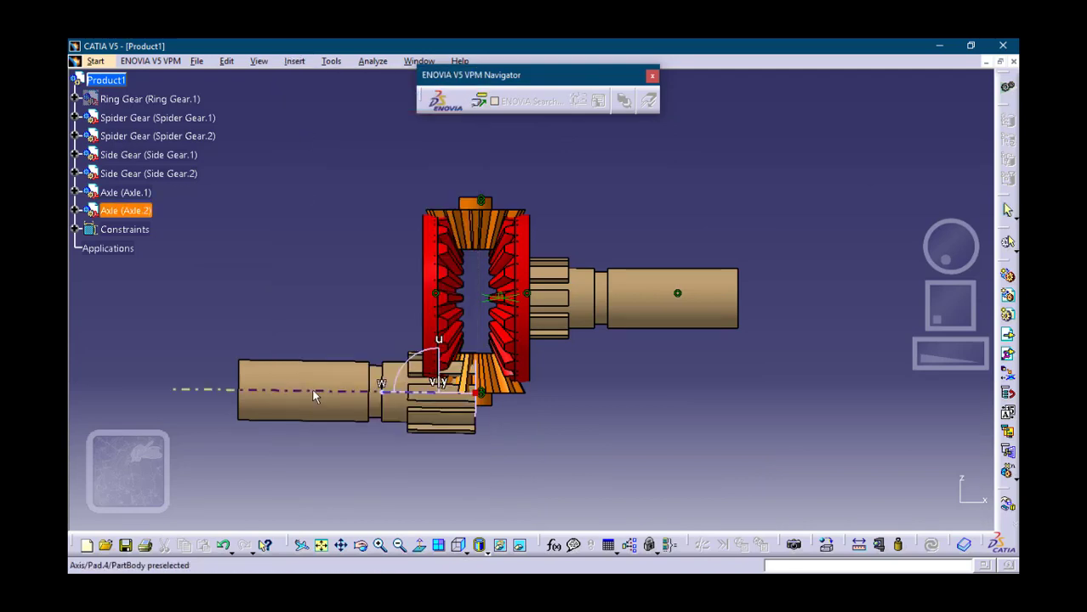
click(357, 390)
click(443, 275)
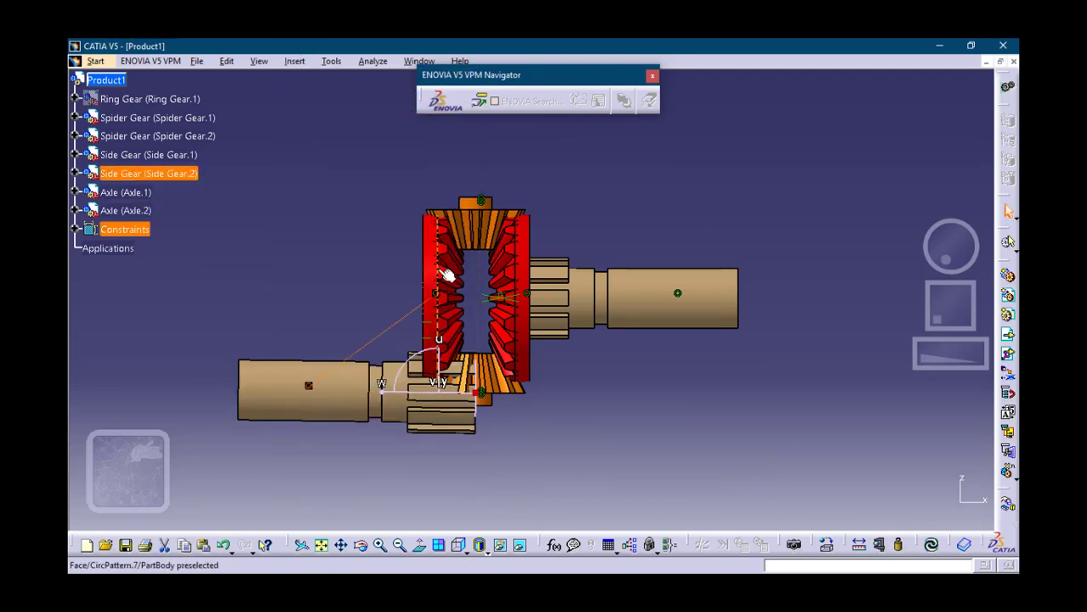
click(925, 548)
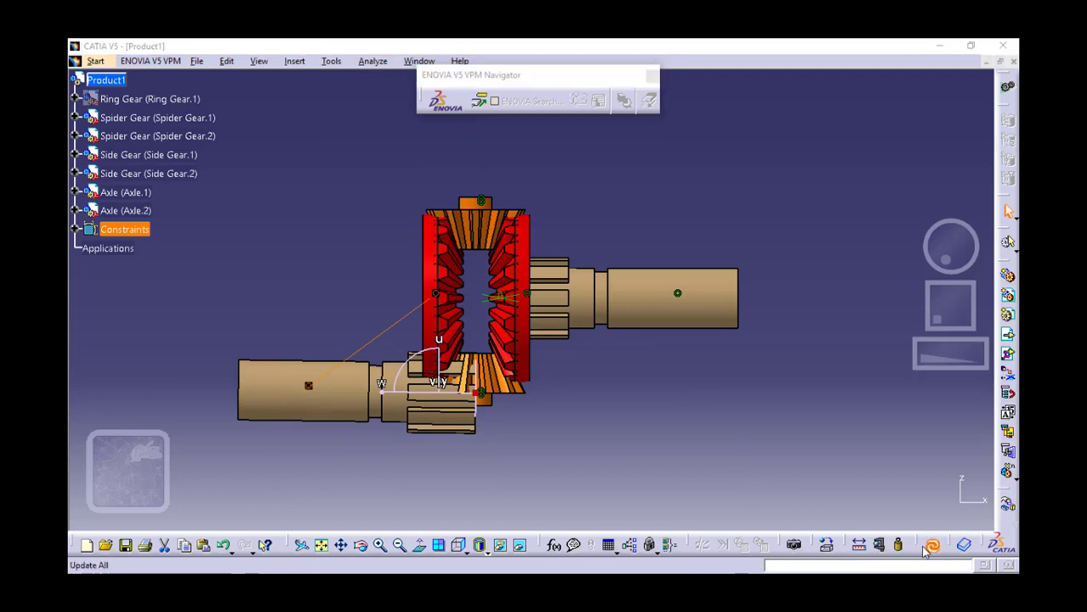
click(671, 438)
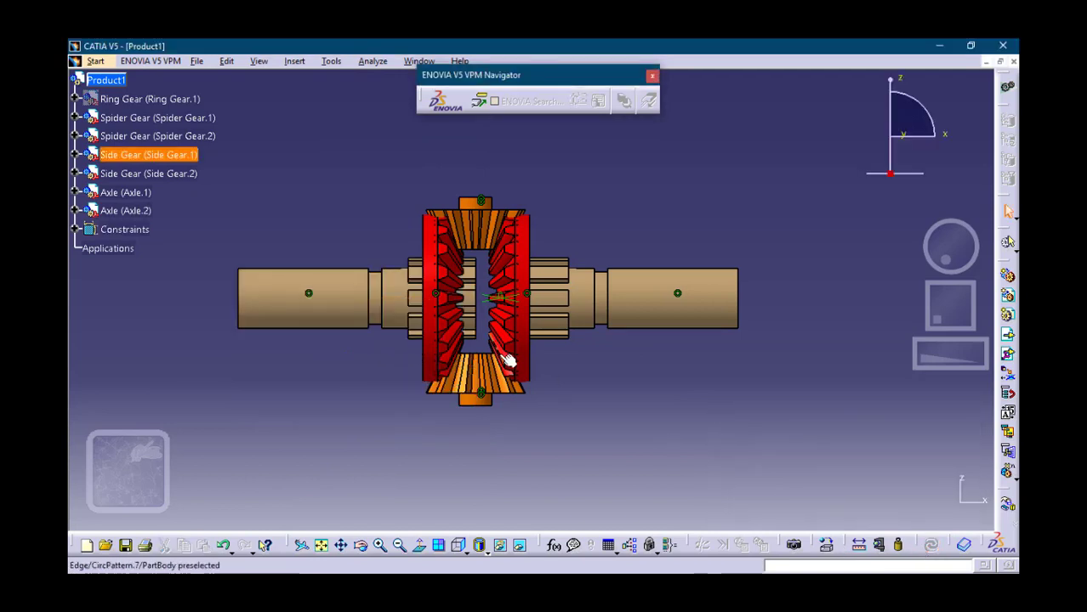
Step: Start an offset constraint, hide the second axle, and pick the face inside the second side gear's splined recess as the first element
click(294, 61)
click(319, 136)
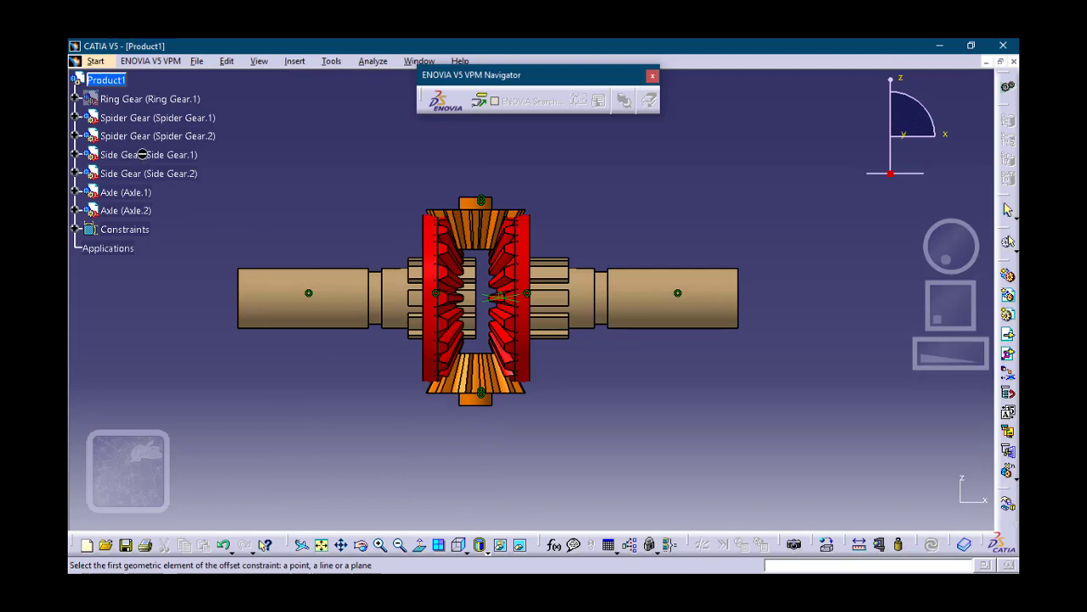
right_click(137, 211)
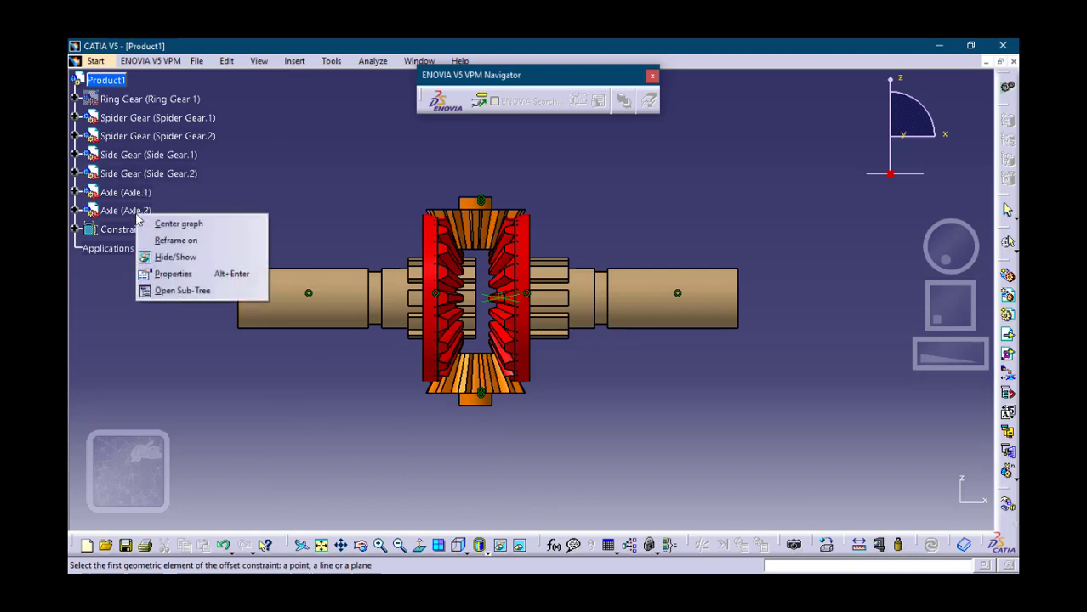
click(192, 255)
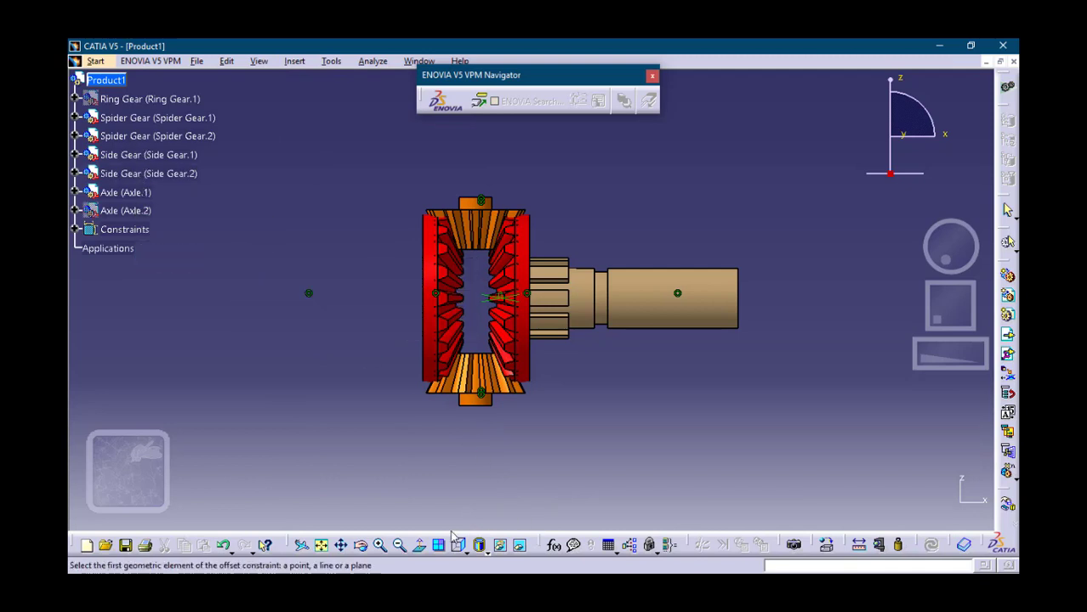
click(360, 545)
drag(280, 424, 481, 310)
click(475, 308)
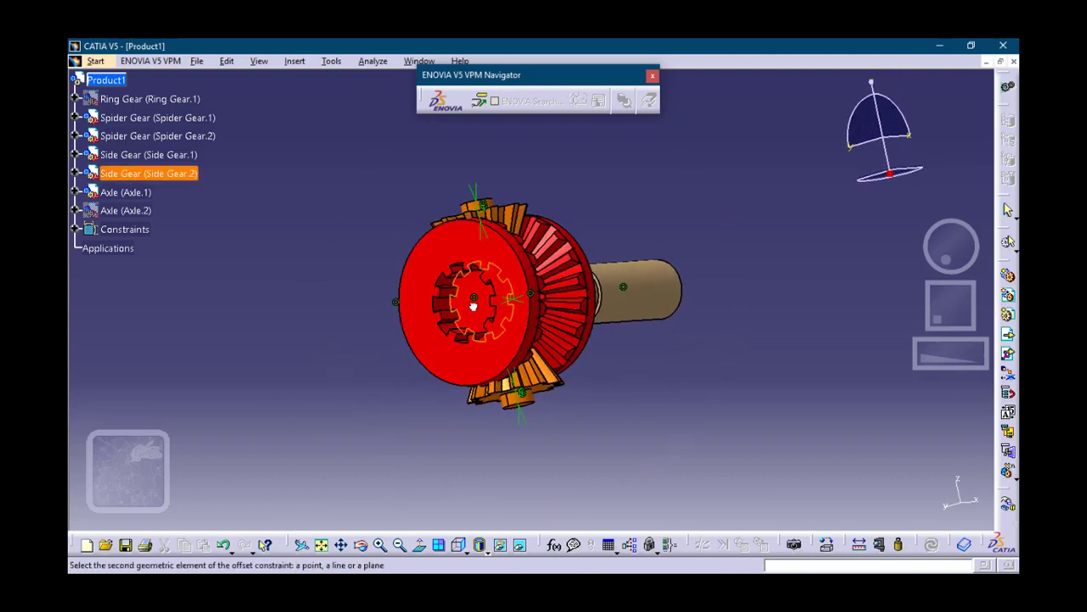
Step: Hide the second side gear and show the second axle again
right_click(165, 173)
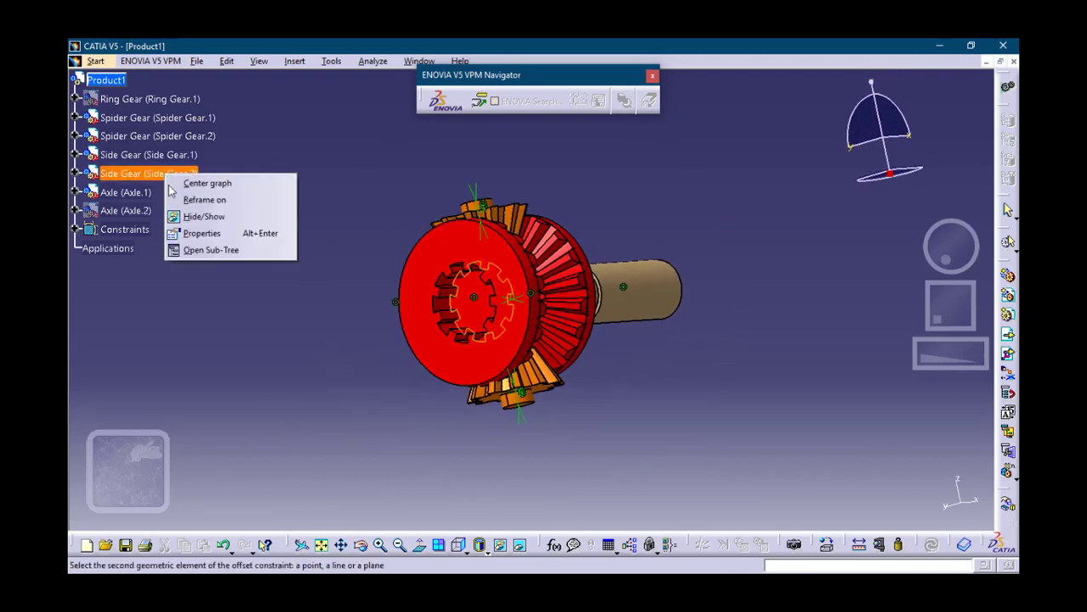
click(187, 213)
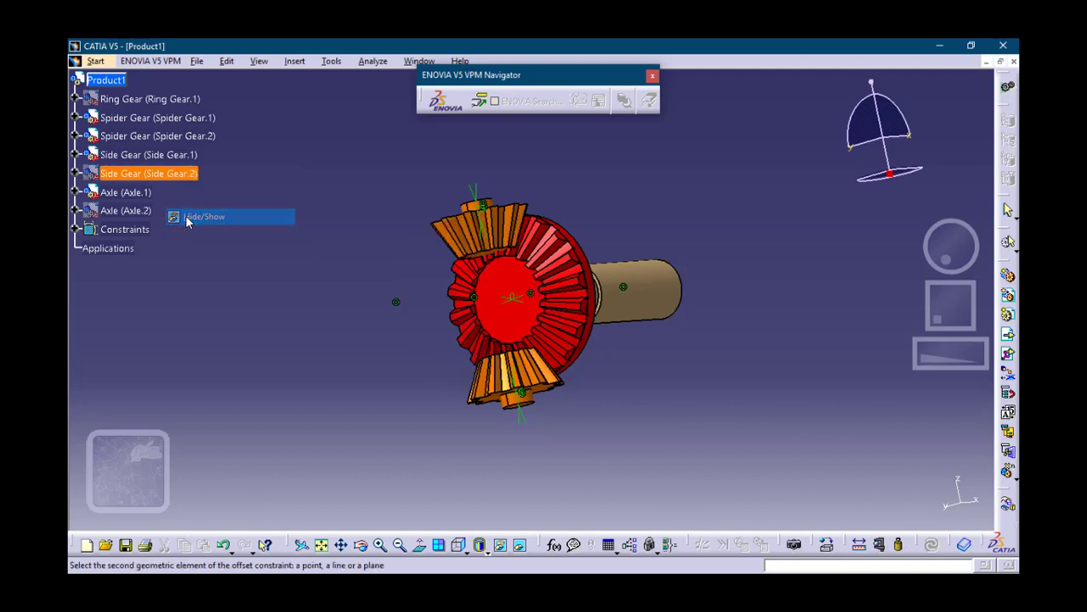
right_click(137, 213)
click(164, 256)
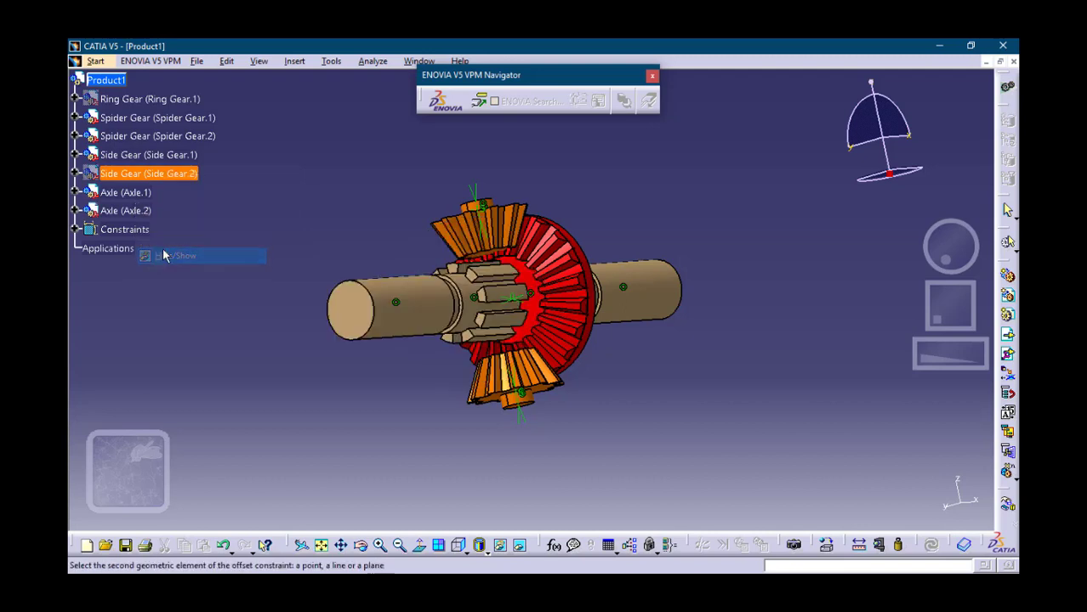
Step: Pick the inner end face of the second axle's splines as the second element of the offset constraint
click(361, 546)
drag(672, 413, 378, 334)
middle_drag(377, 333, 423, 344)
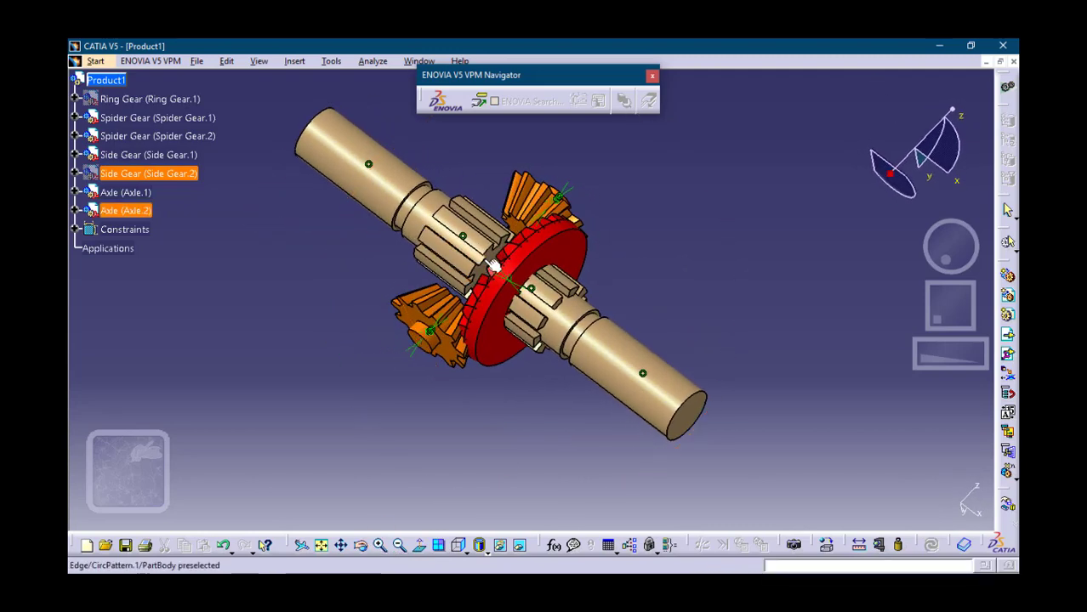
click(493, 266)
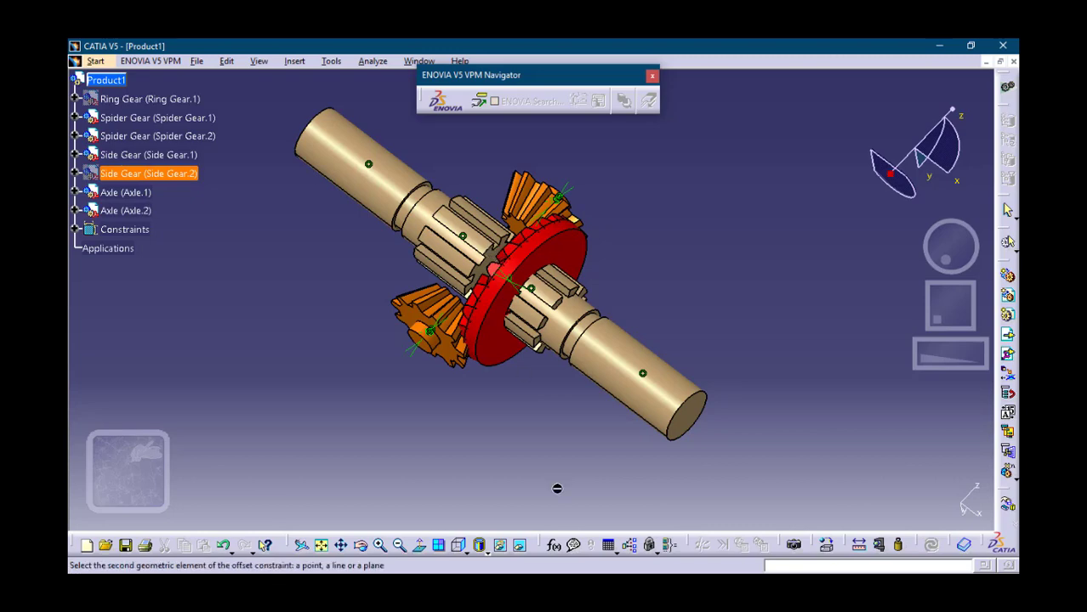
click(381, 547)
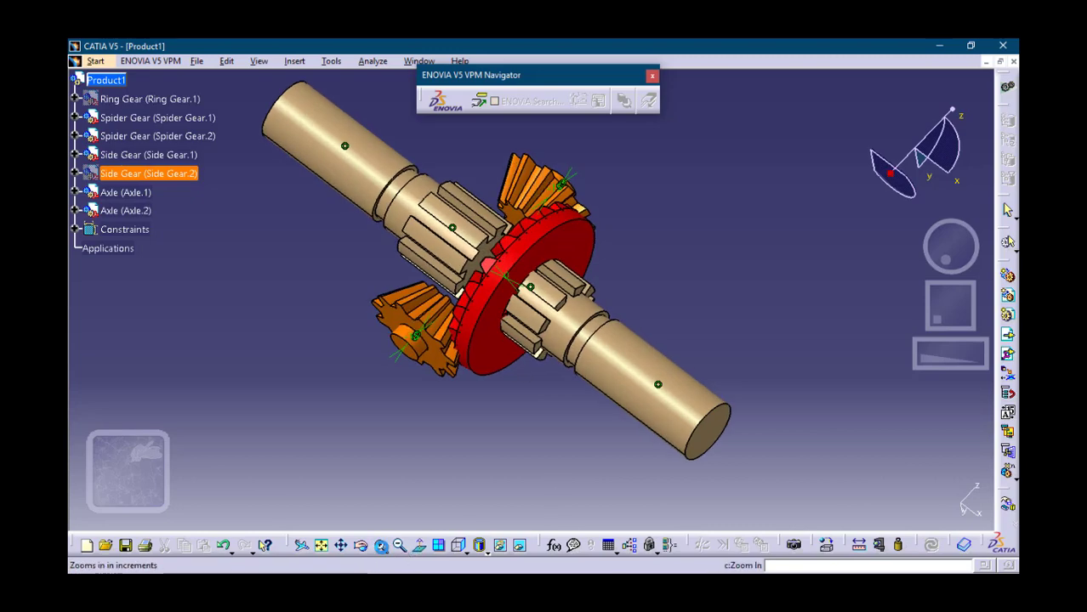
click(381, 547)
click(381, 547)
click(381, 547)
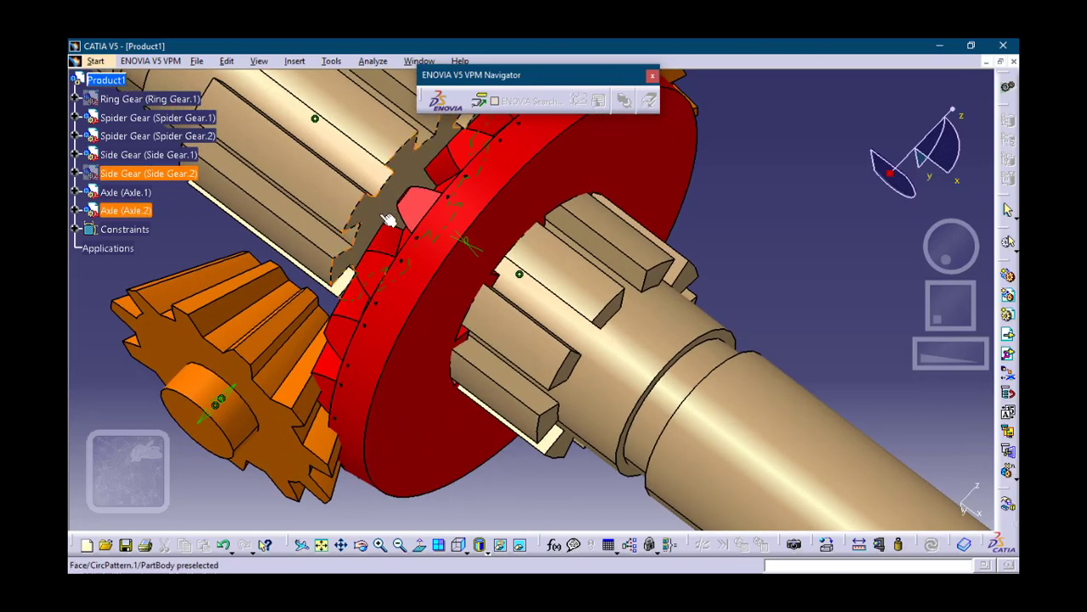
click(387, 221)
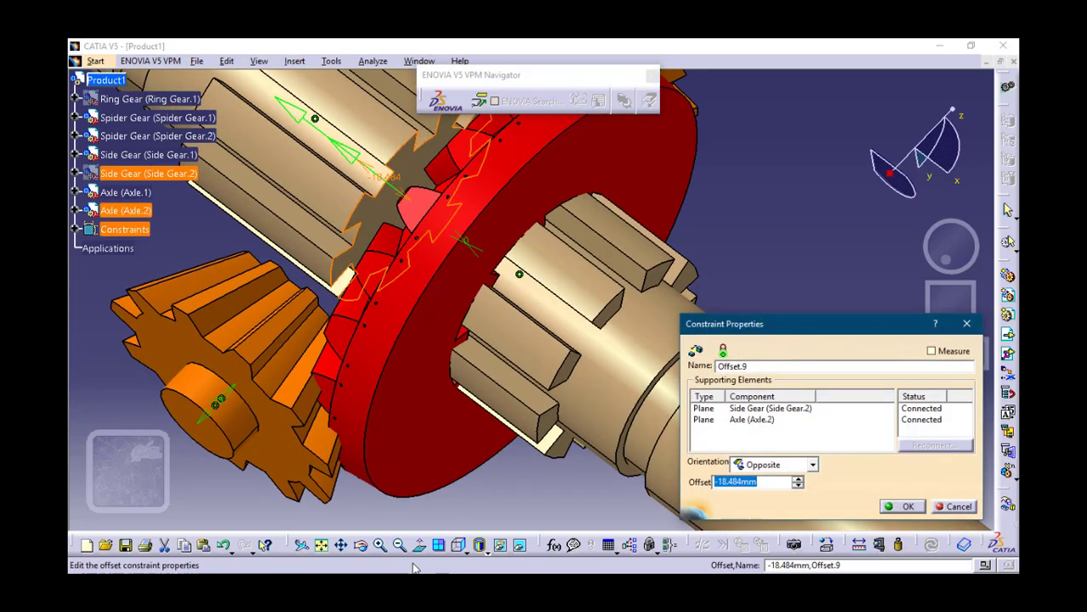
Step: Set the offset between the second side gear and second axle faces to 0 mm and update the assembly
text(0)
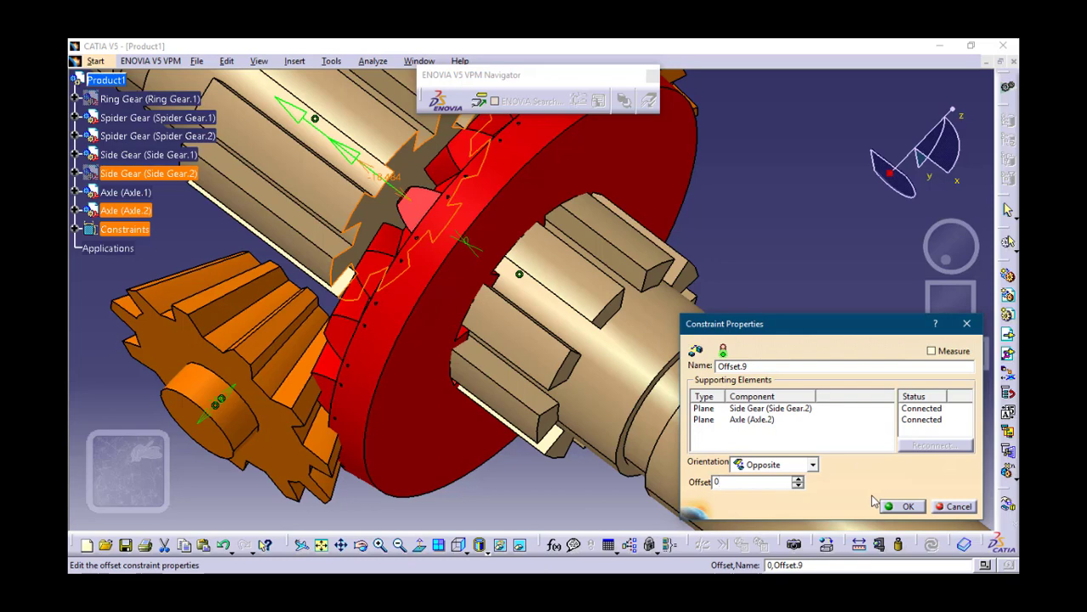
click(902, 506)
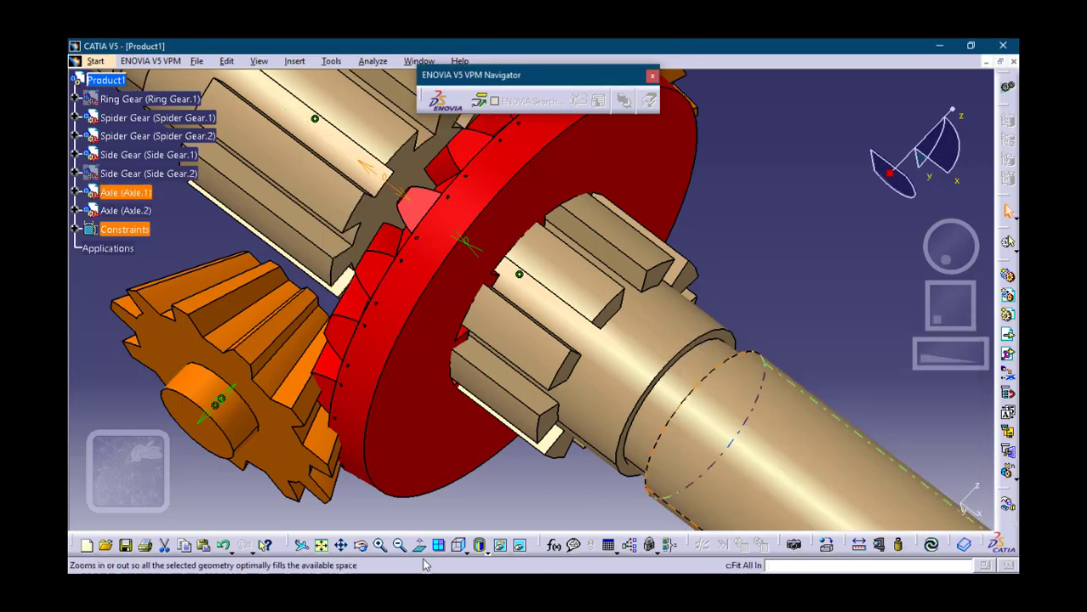
click(322, 545)
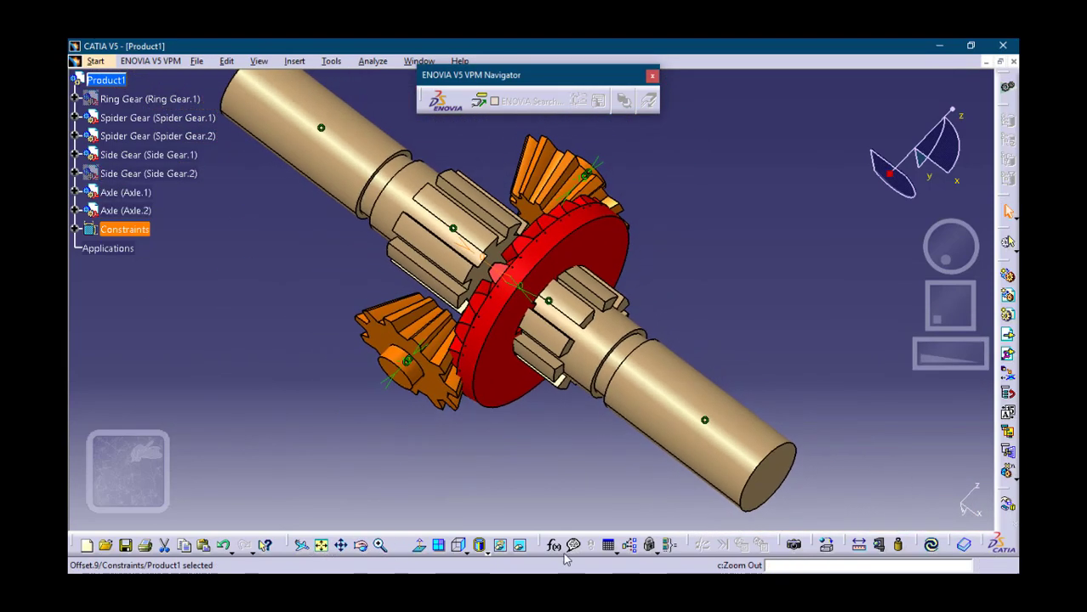
click(931, 546)
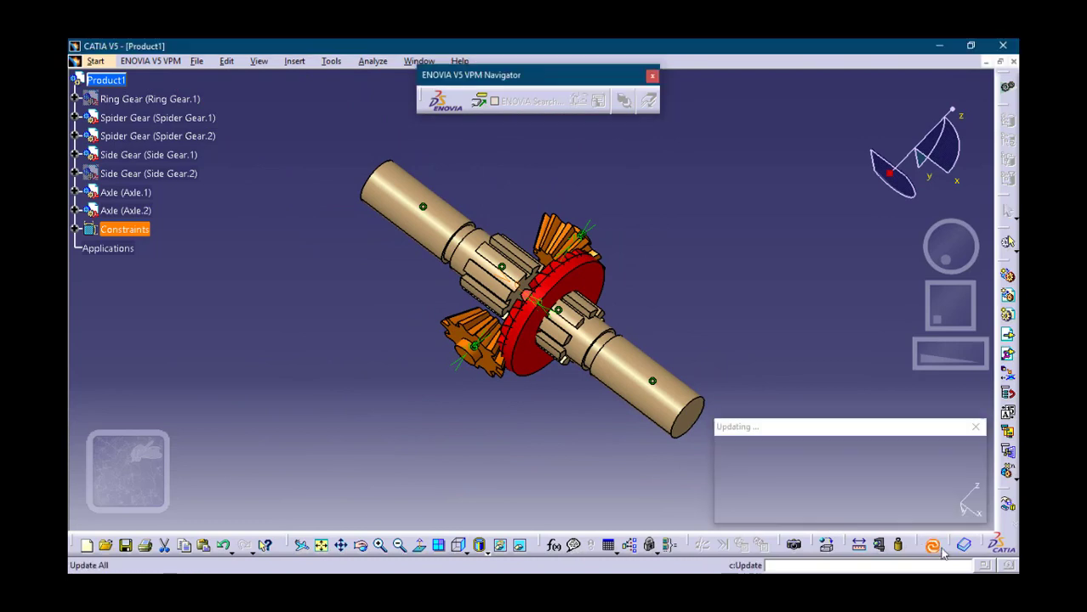
Step: Show the hidden second side gear and the ring gear again
right_click(149, 176)
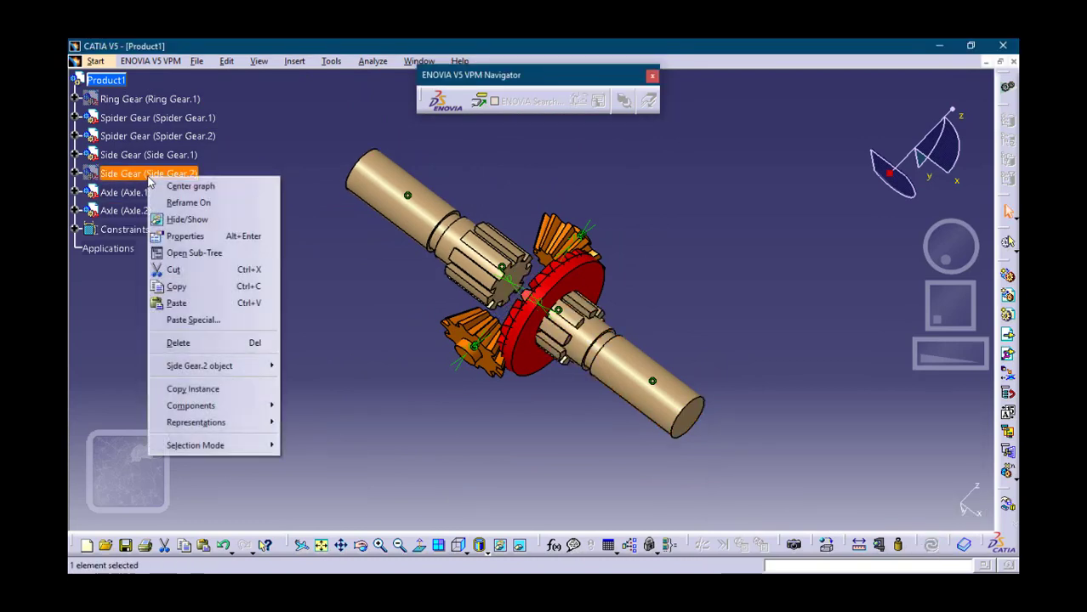
click(187, 220)
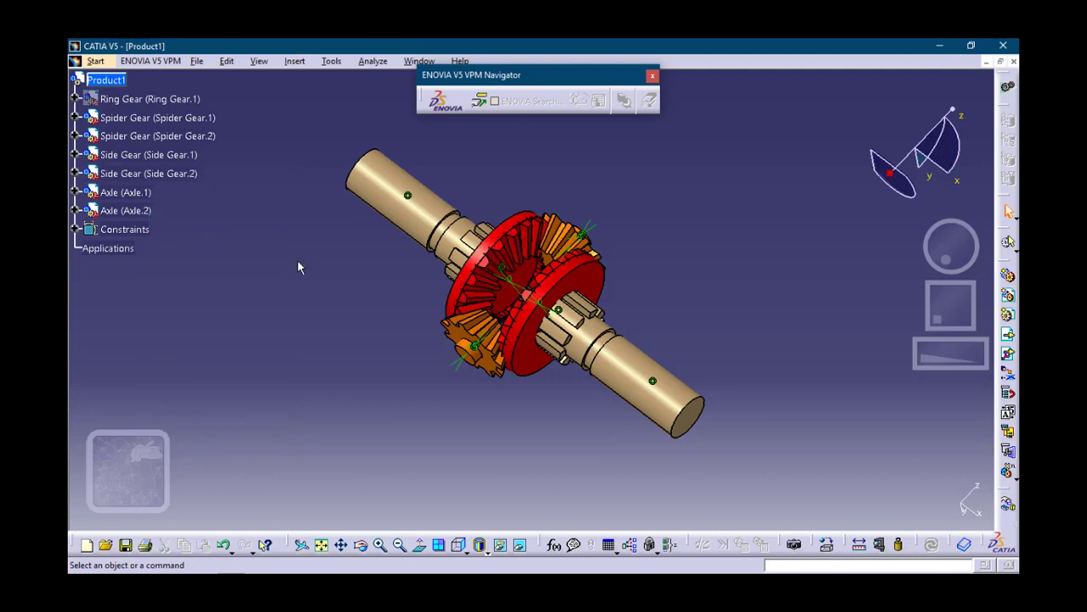
click(439, 545)
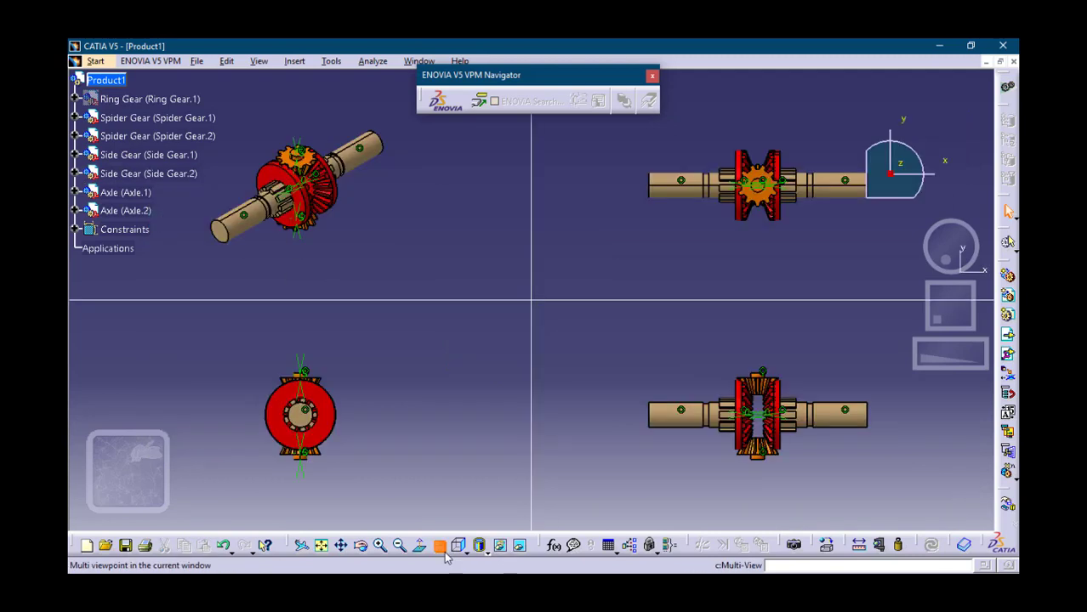
right_click(107, 99)
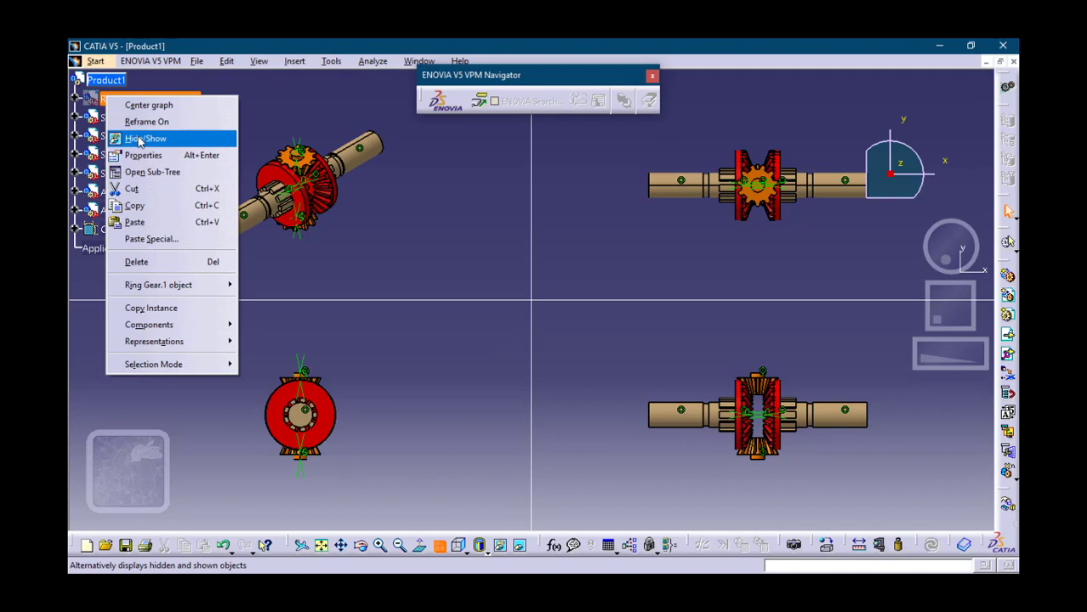
click(140, 143)
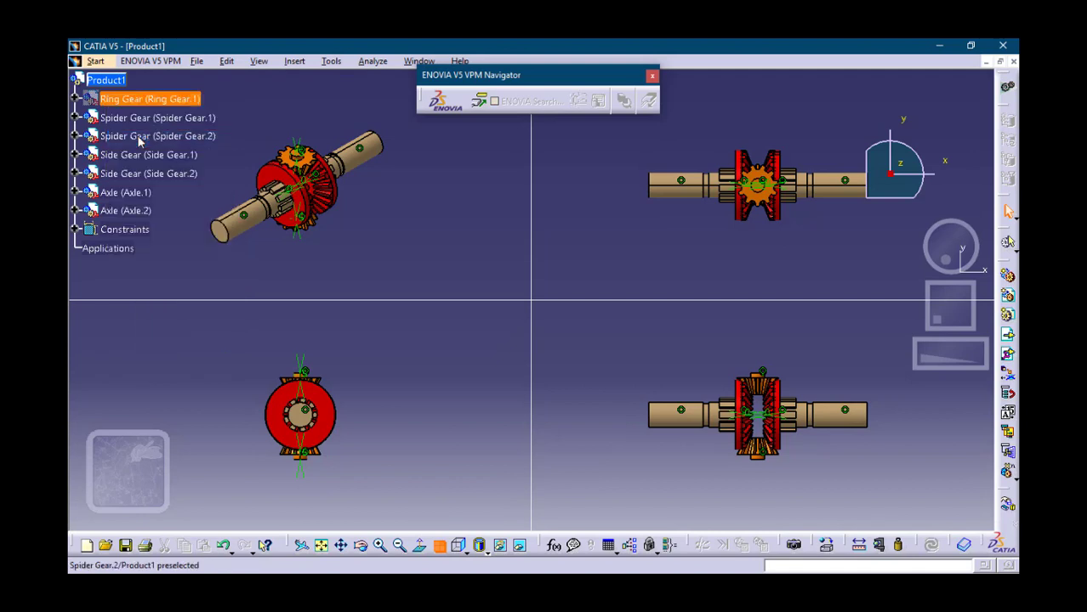
click(441, 547)
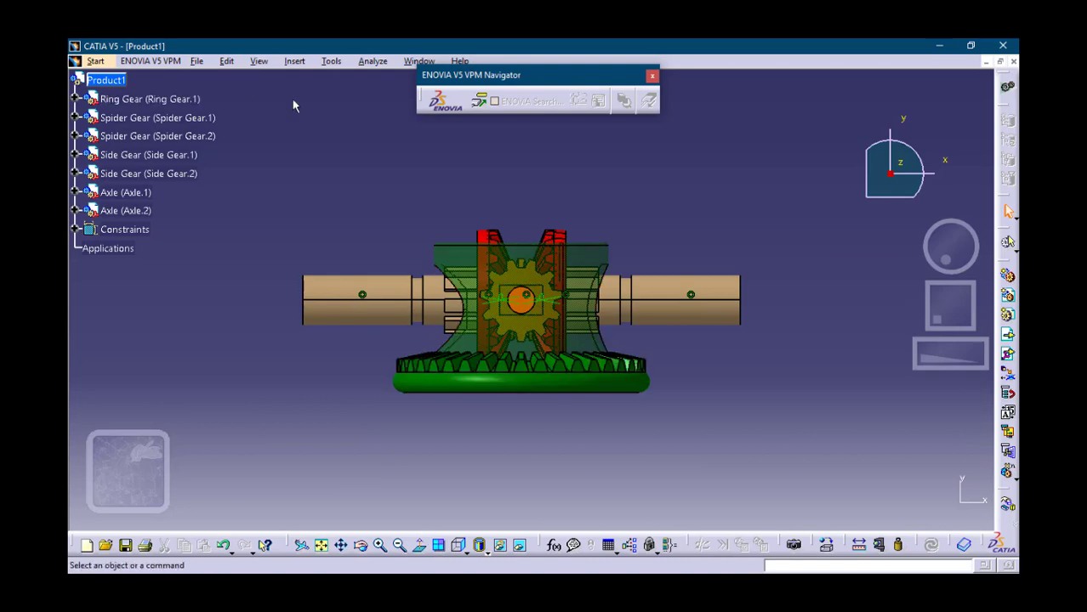
Step: Insert the existing component pinion1.CATPart into Product1
click(105, 79)
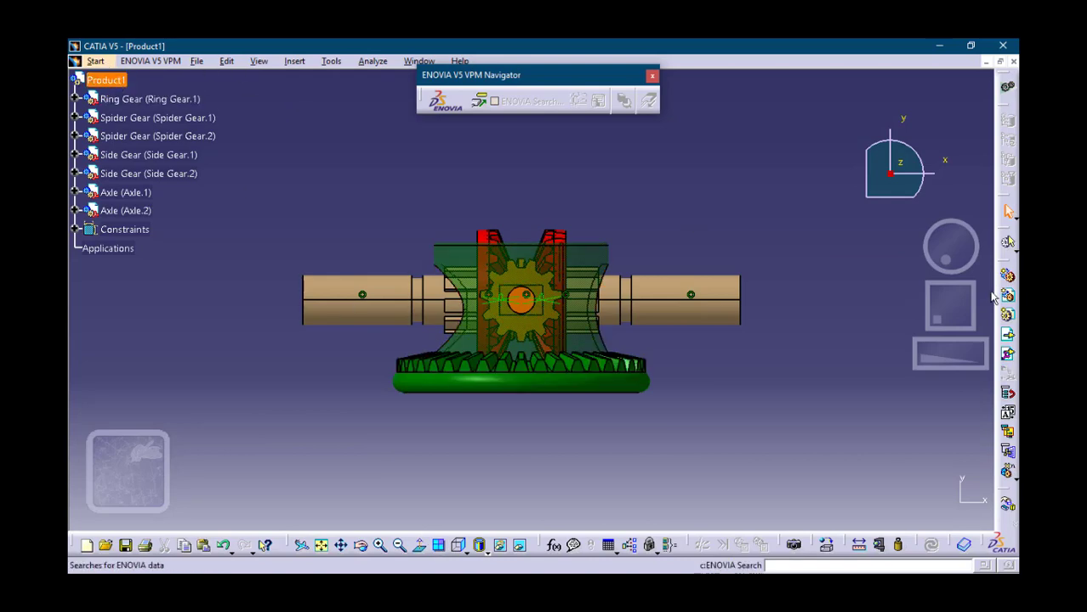
click(1007, 337)
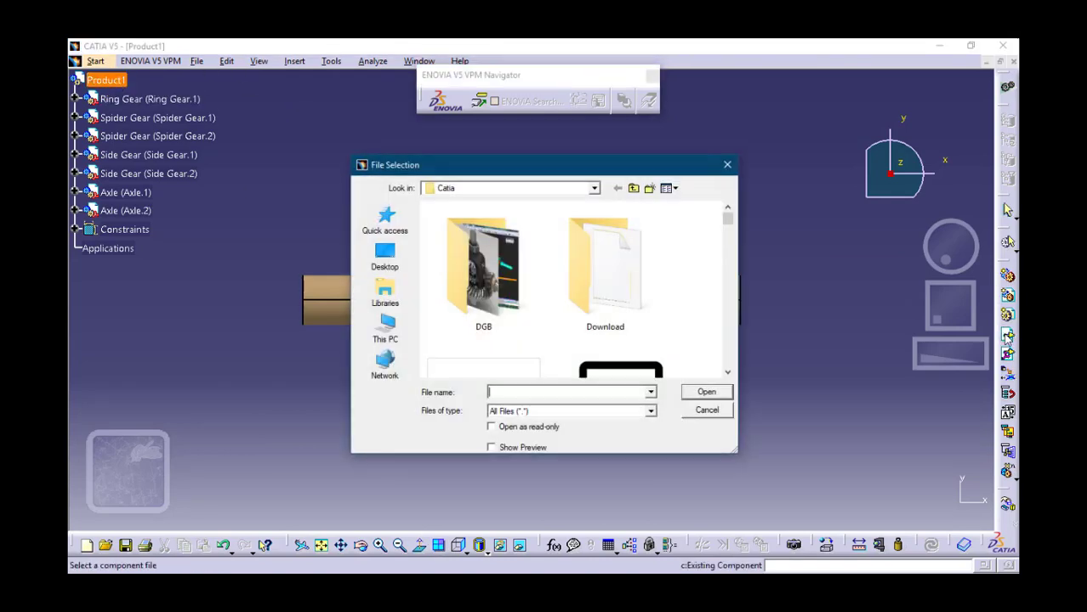
text(p)
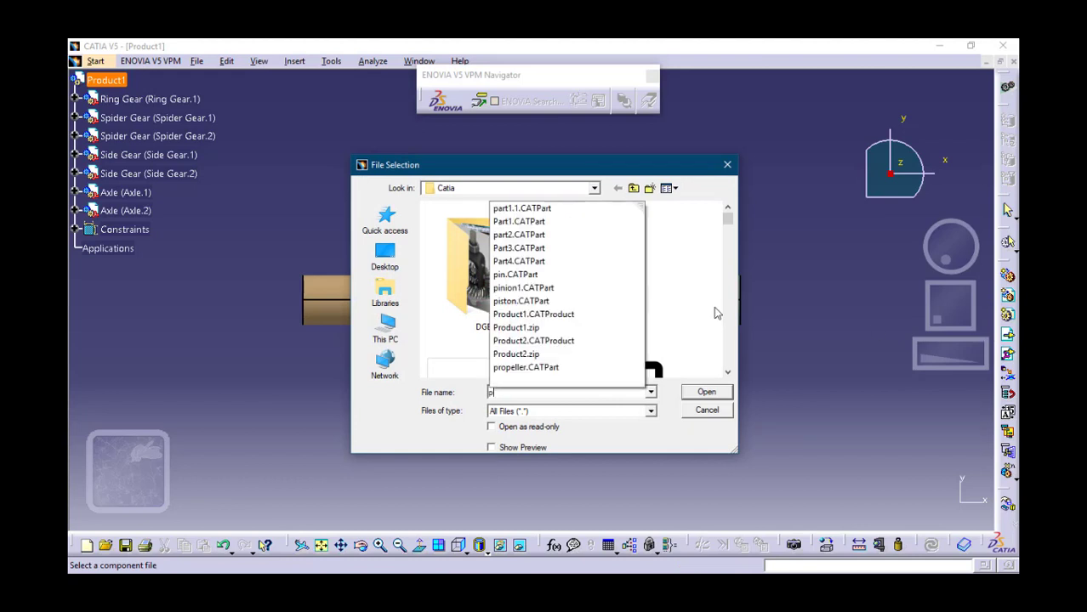
key(Down)
key(Down)
key(Down)
key(Down)
key(Down)
key(Down)
key(Down)
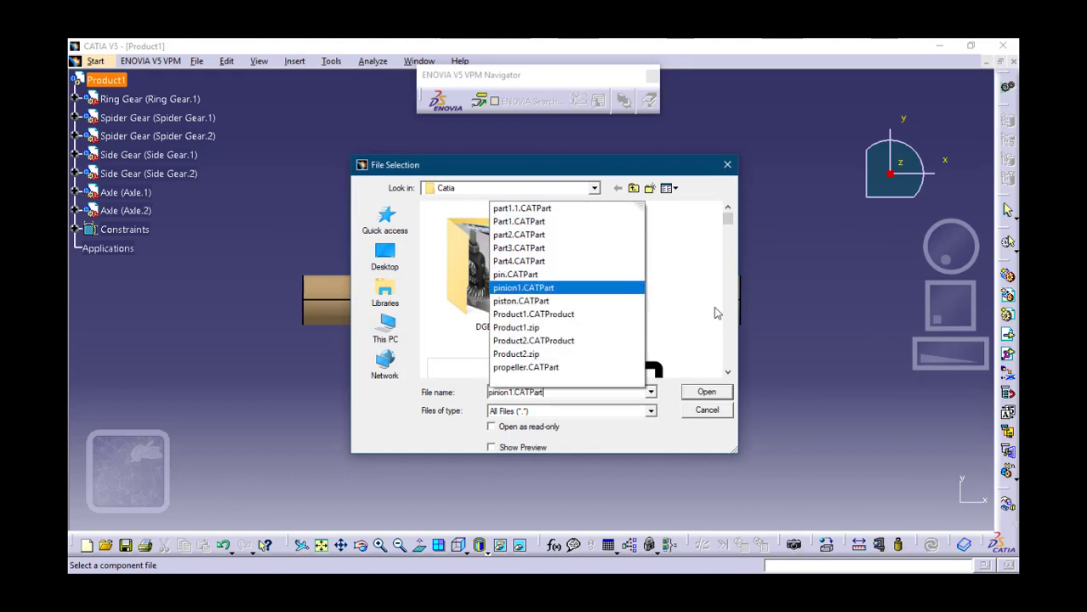
key(Return)
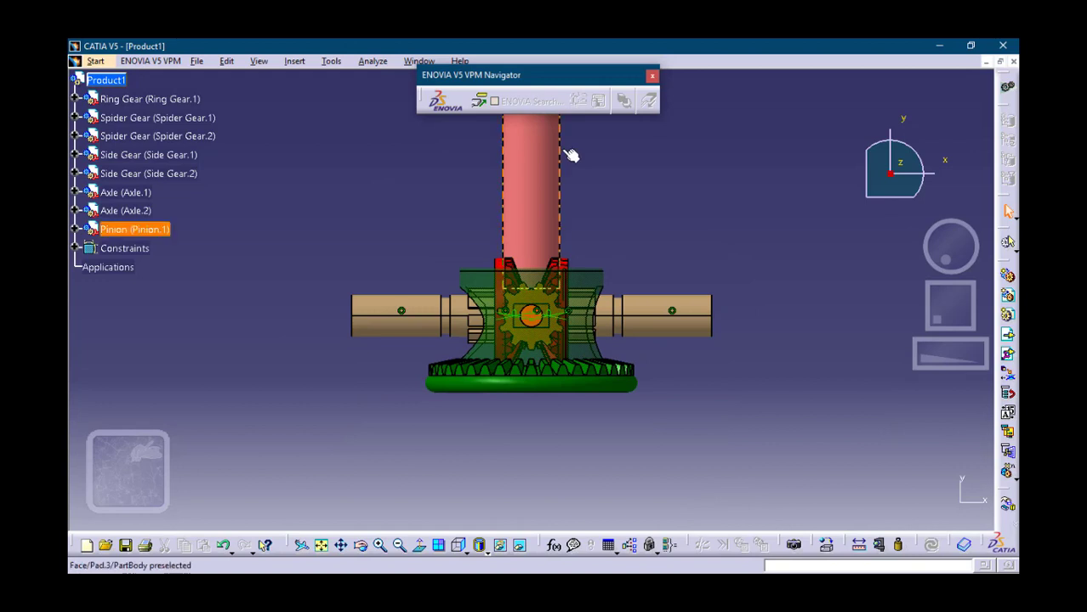
Step: Rotate the pinion about 90° with the compass so its shaft lies along the axles, and move it outside the ring gear's rim
click(531, 322)
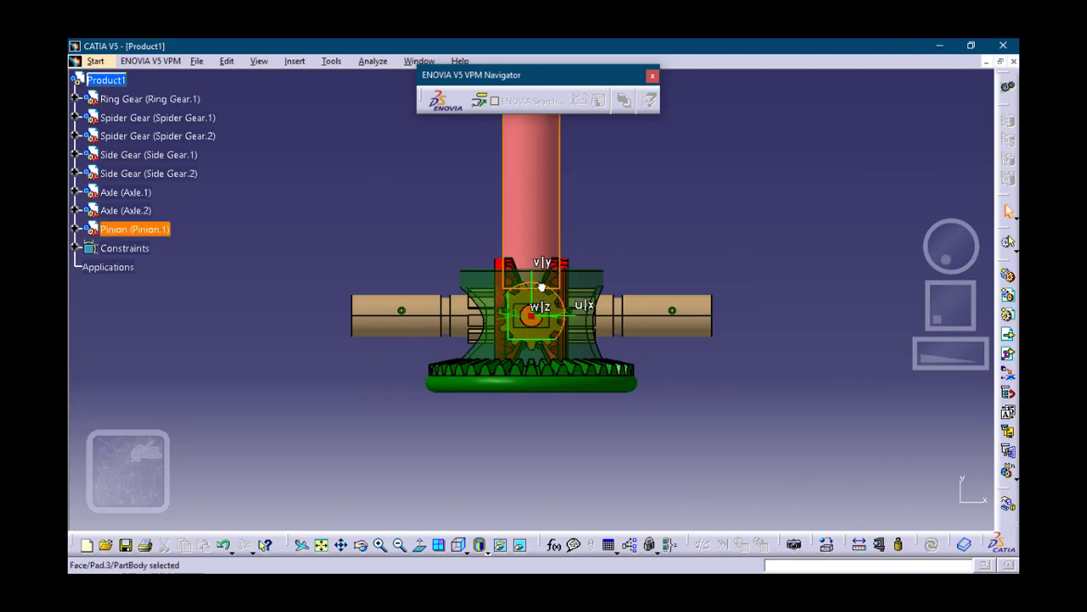
drag(541, 287, 608, 331)
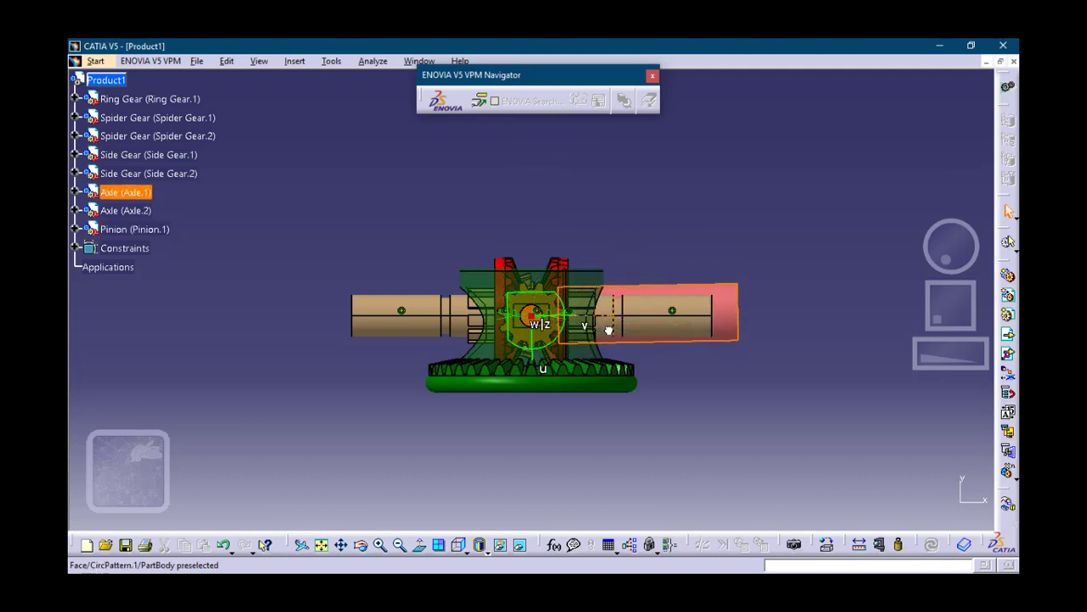
click(556, 304)
drag(562, 303, 626, 308)
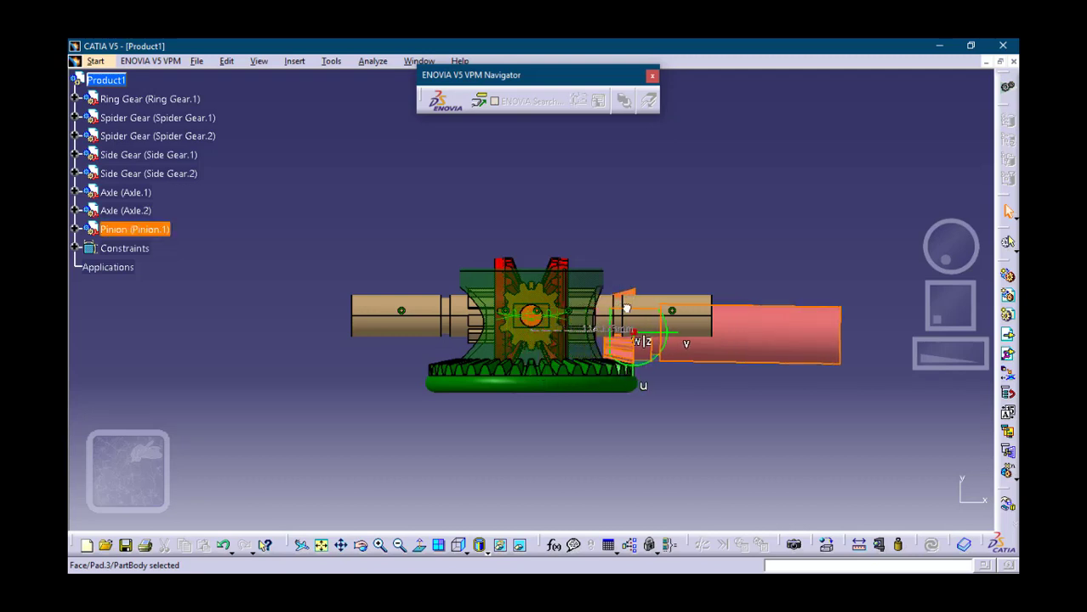
drag(626, 308, 626, 308)
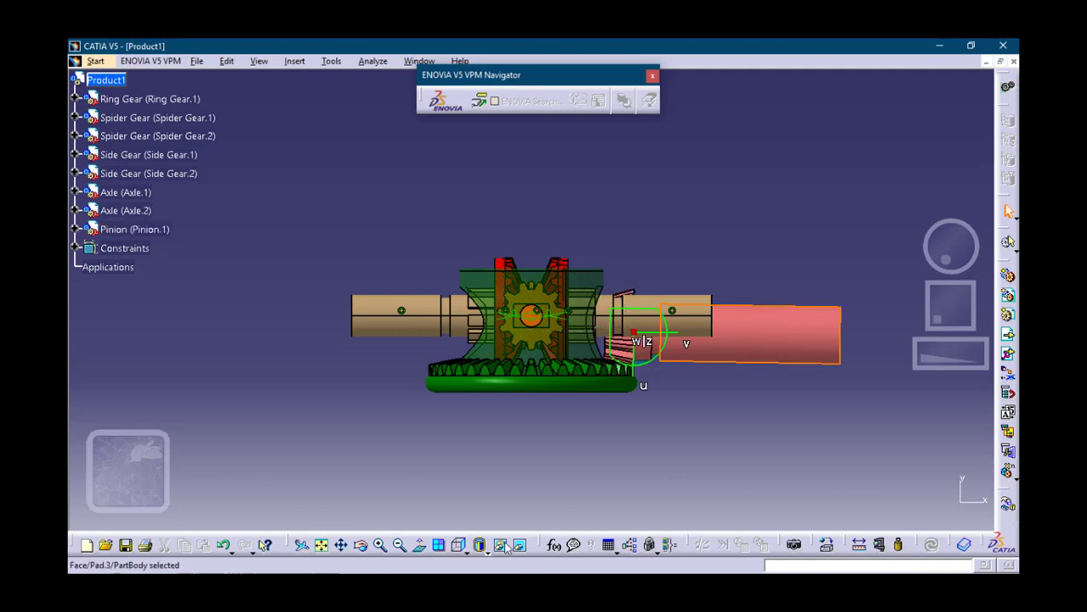
Step: Rotate the pinion with the compass in the multi-view until its shaft points down, and move it below the ring gear
click(440, 547)
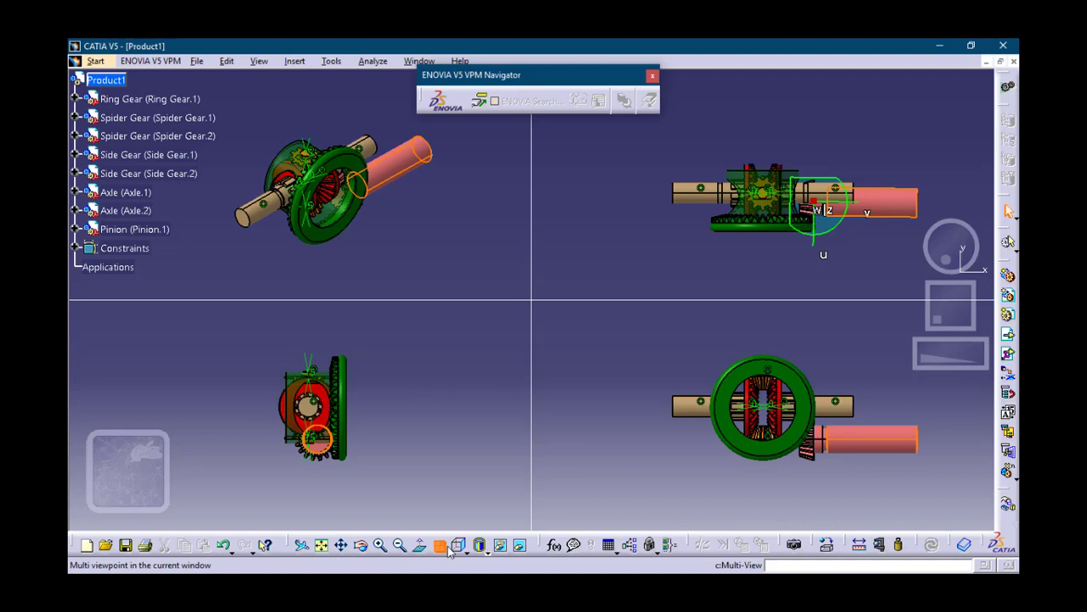
click(817, 451)
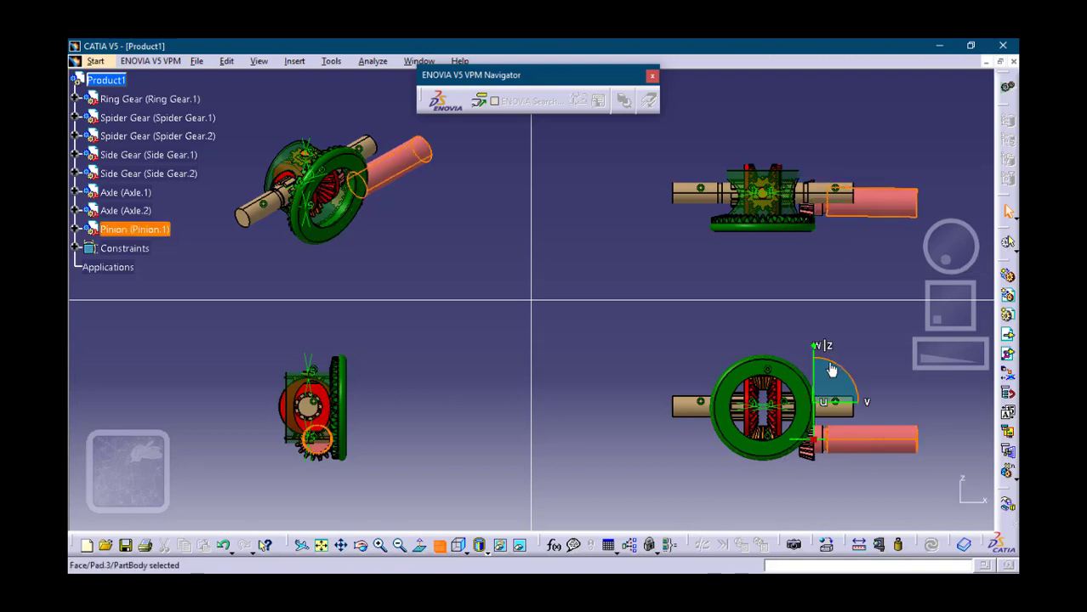
drag(832, 370, 800, 490)
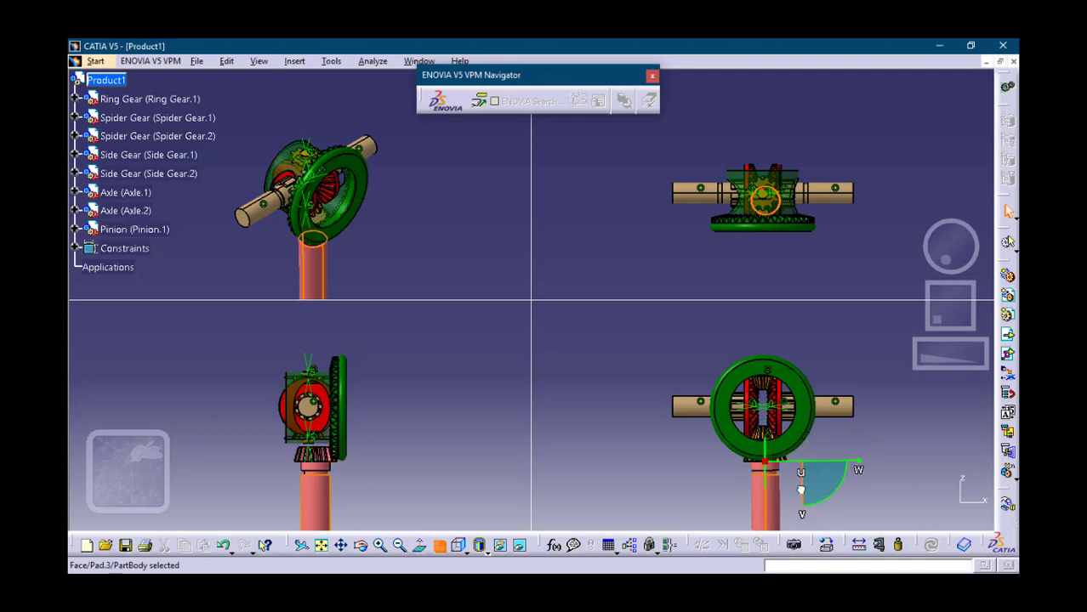
Step: Move the pinion up against the ring gear's teeth and sideways to centre it below the gear, then release the compass selection
click(458, 548)
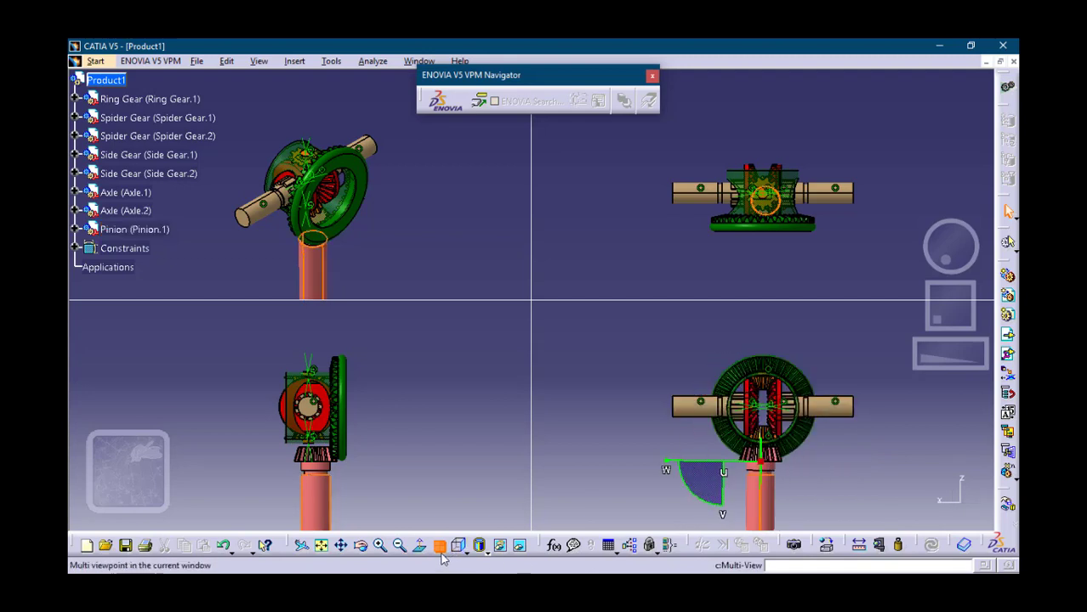
click(441, 552)
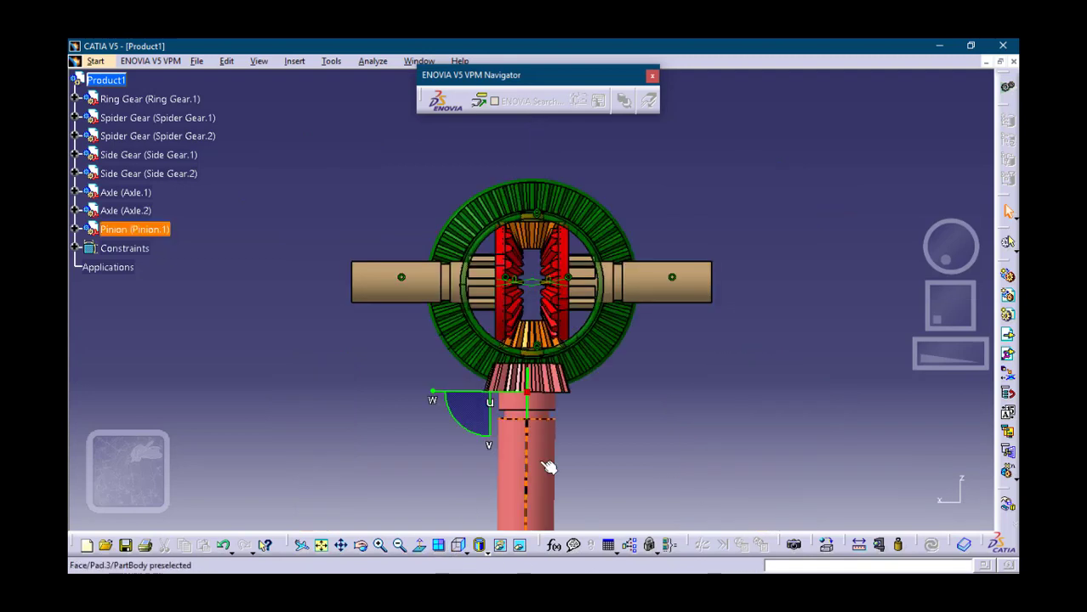
click(526, 415)
drag(526, 415, 527, 406)
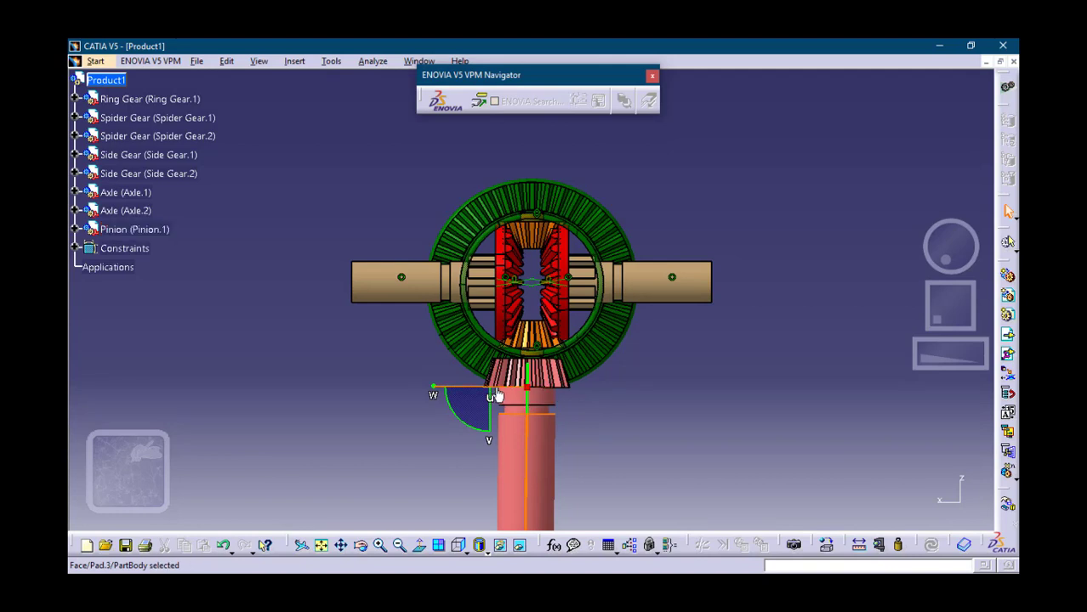
drag(487, 396, 491, 391)
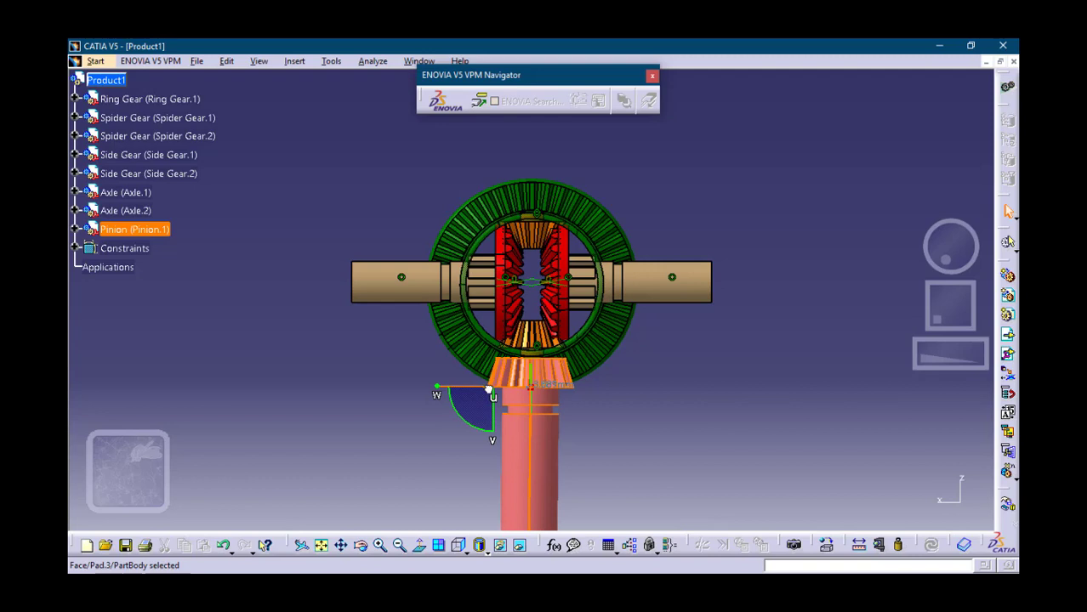
drag(490, 392, 490, 392)
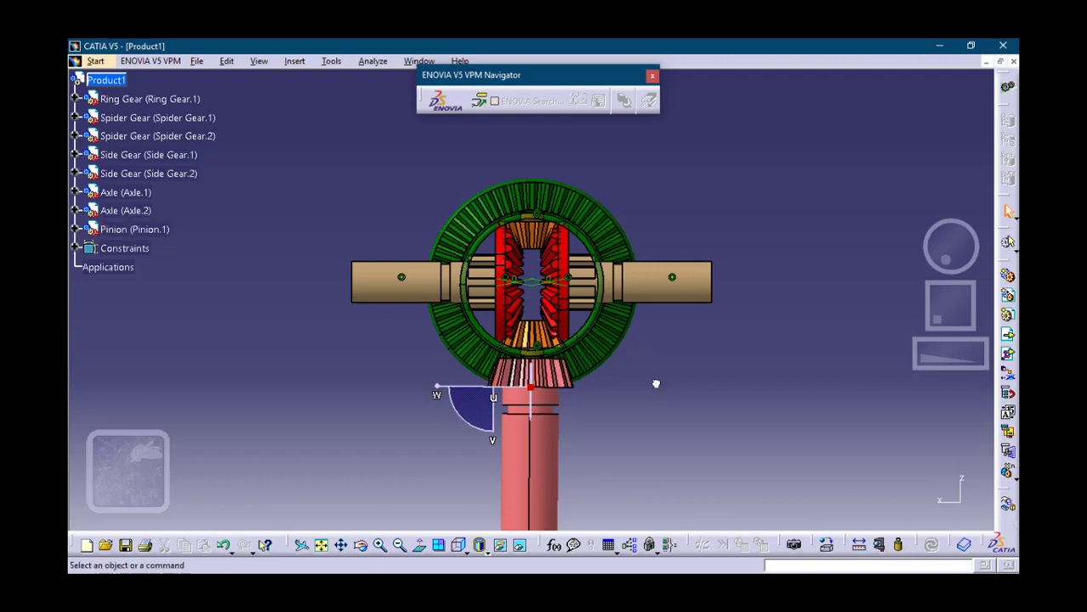
Step: Insert the existing component Bearing.CATPart into Product1
click(105, 80)
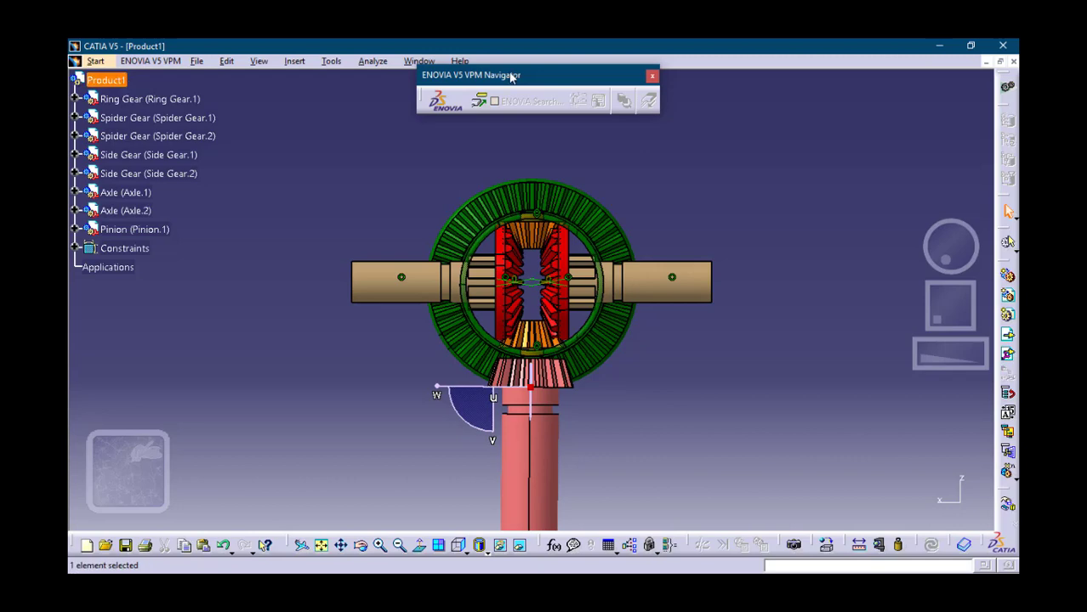
click(1007, 335)
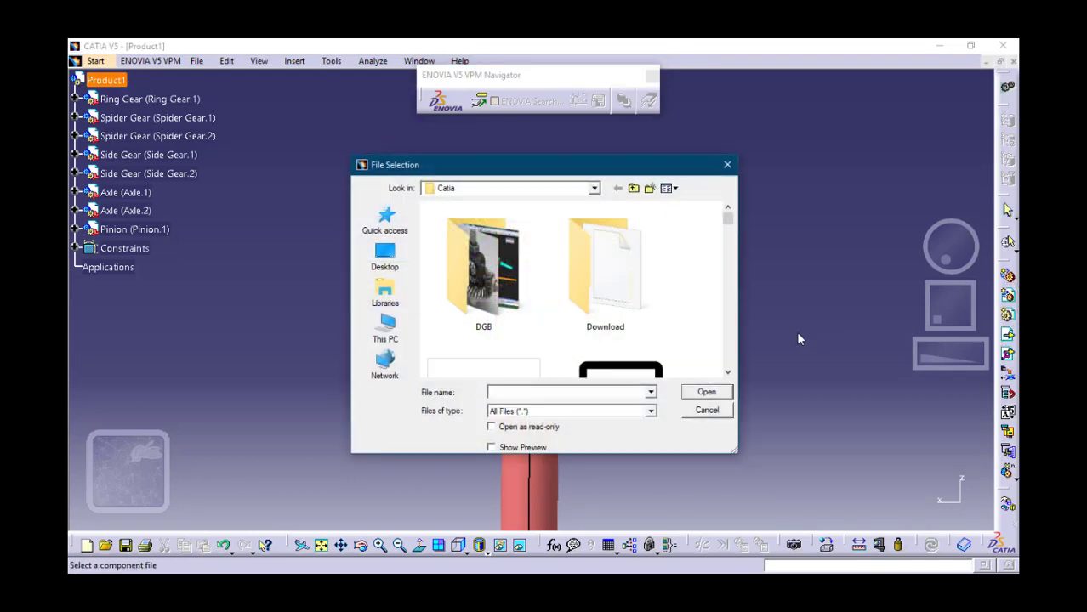
text(b)
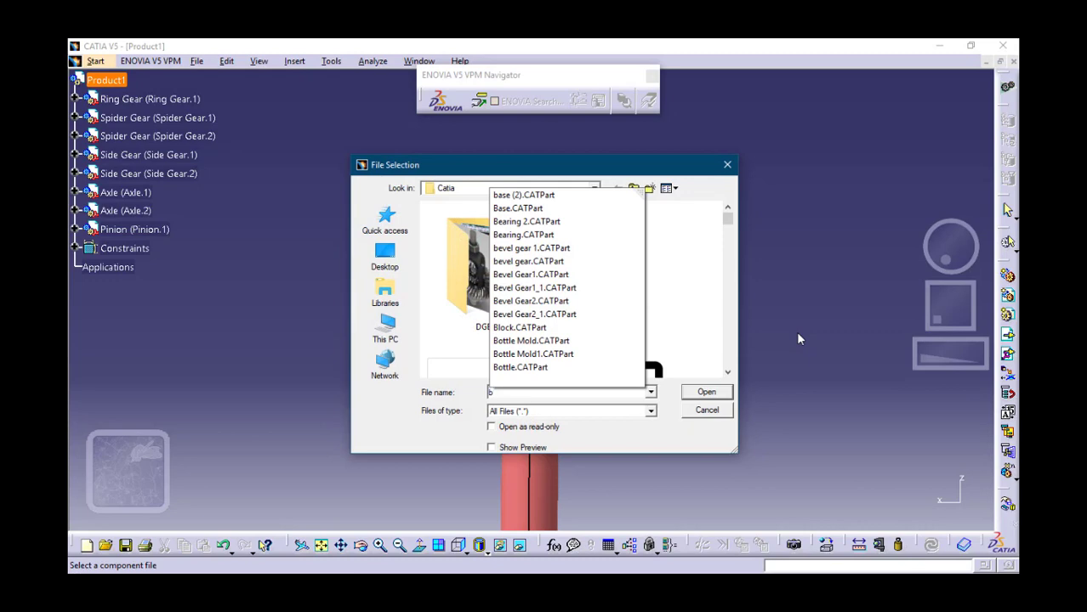
key(Down)
key(Down)
key(Down)
key(Down)
key(Return)
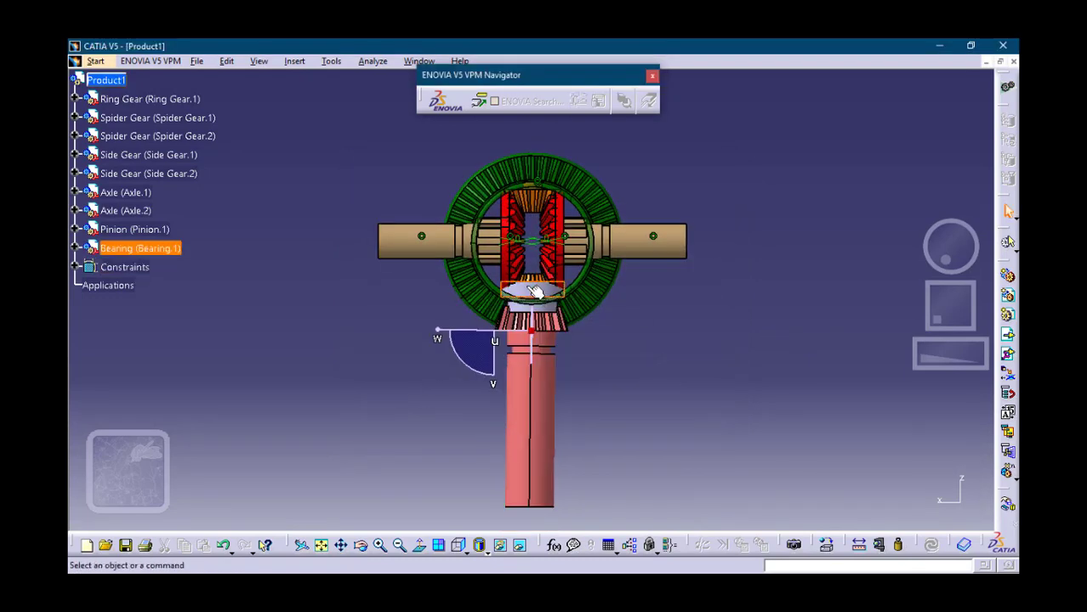
Step: Move the bearing down along the pinion shaft with the compass and add a coincidence constraint between the bearing and pinion axes
drag(437, 330, 529, 316)
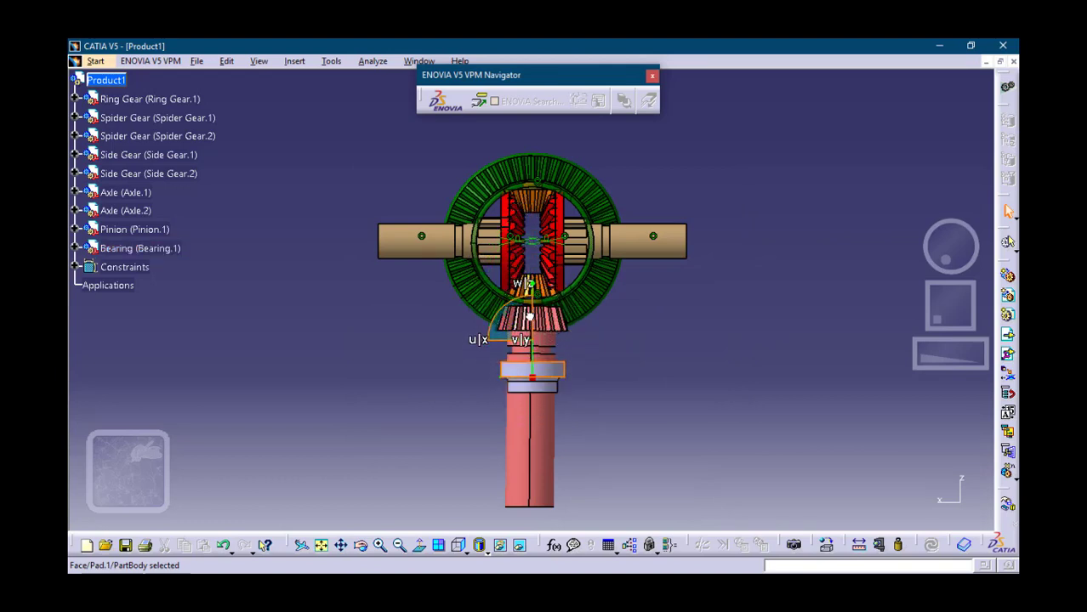
click(682, 352)
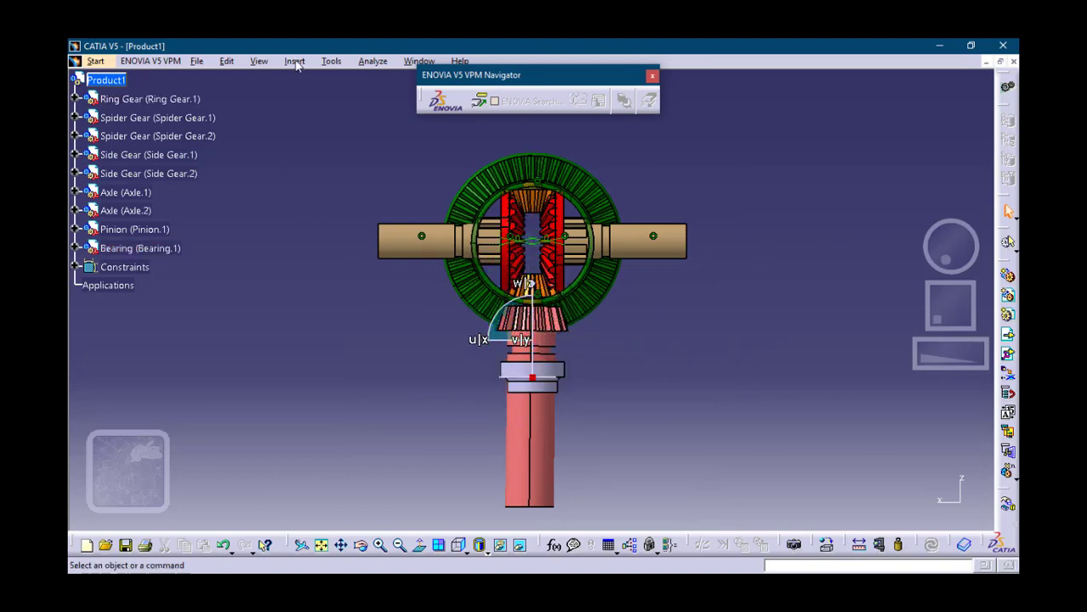
click(294, 62)
click(319, 99)
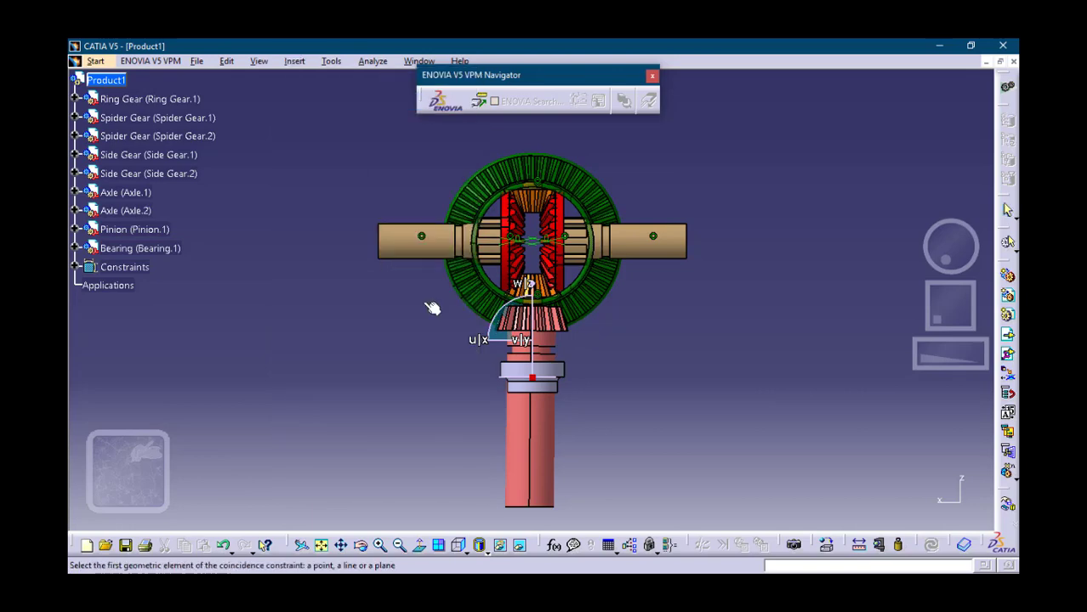
click(561, 372)
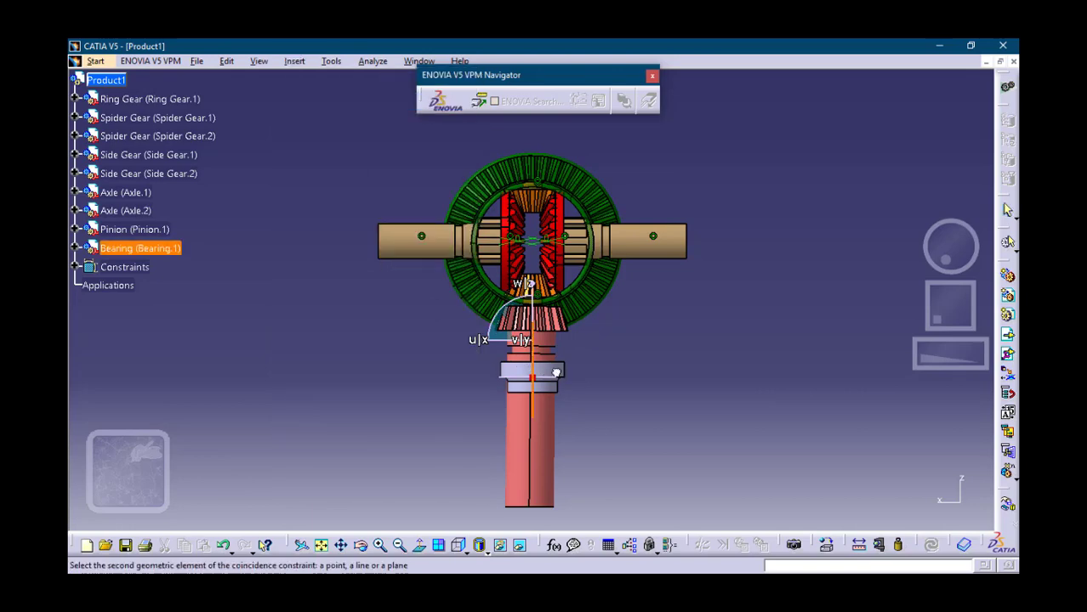
click(537, 455)
click(749, 459)
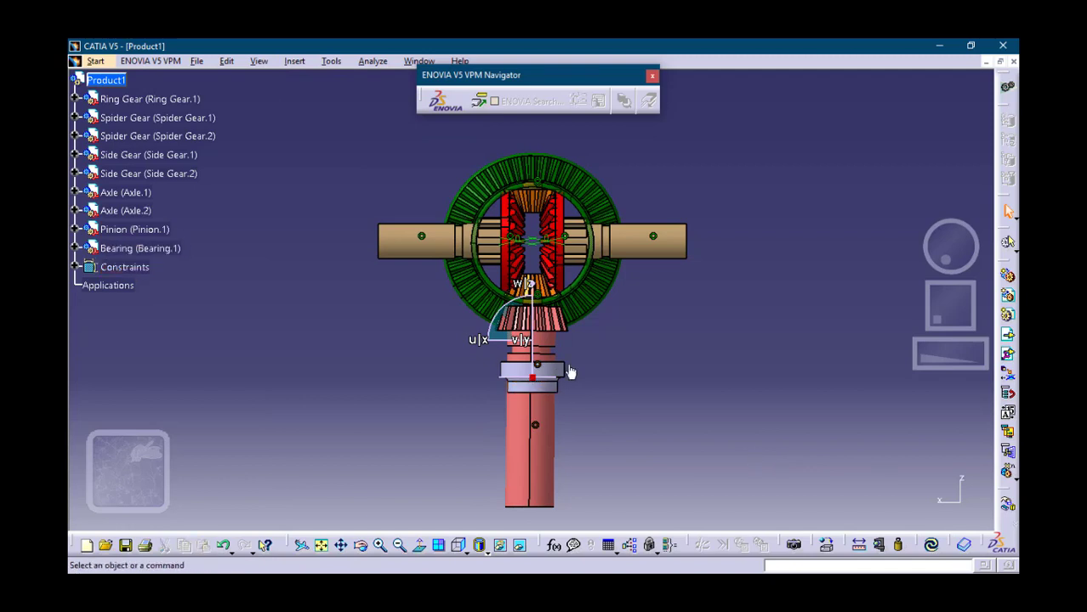
click(295, 62)
click(315, 134)
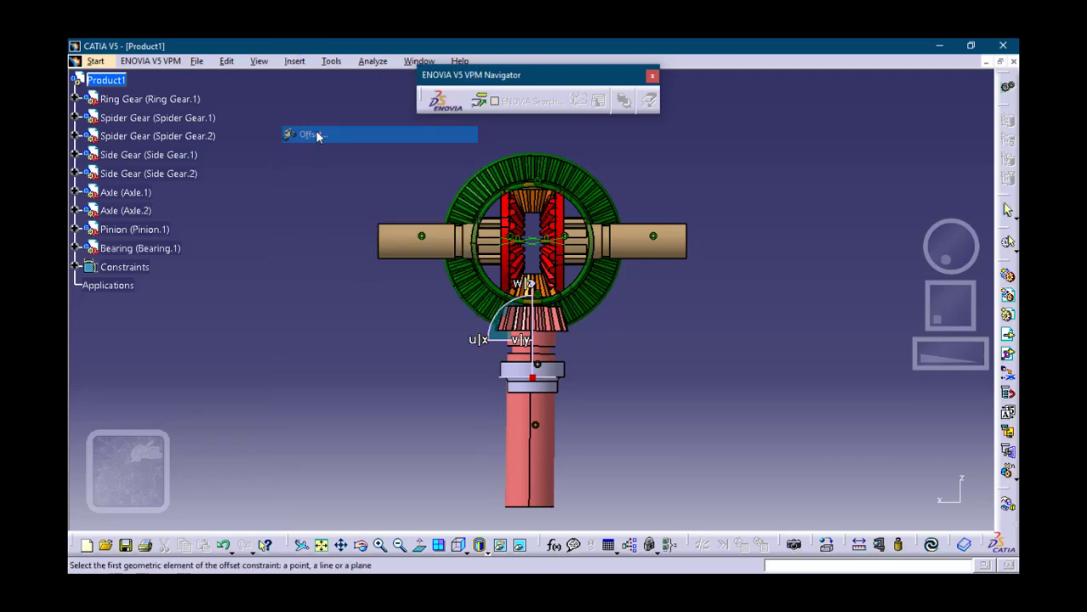
click(361, 545)
drag(737, 315, 457, 457)
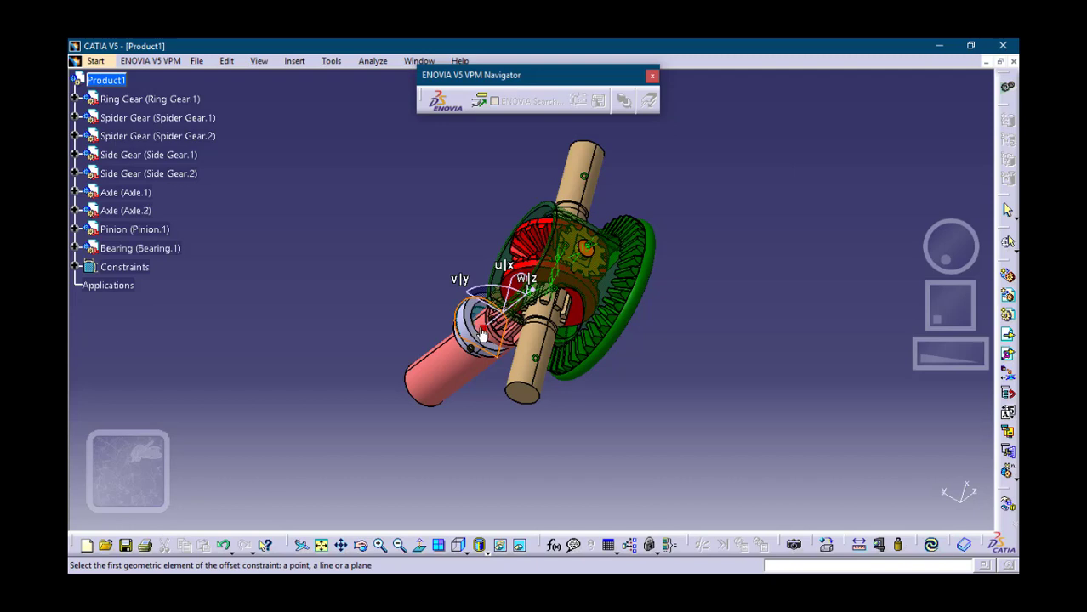
drag(552, 297, 736, 192)
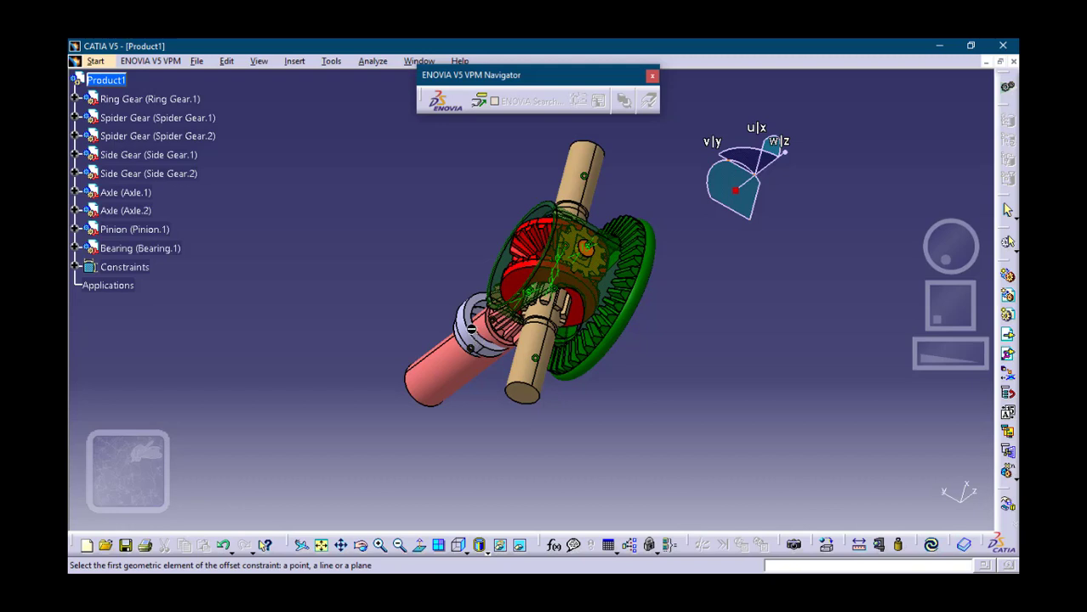
key(Escape)
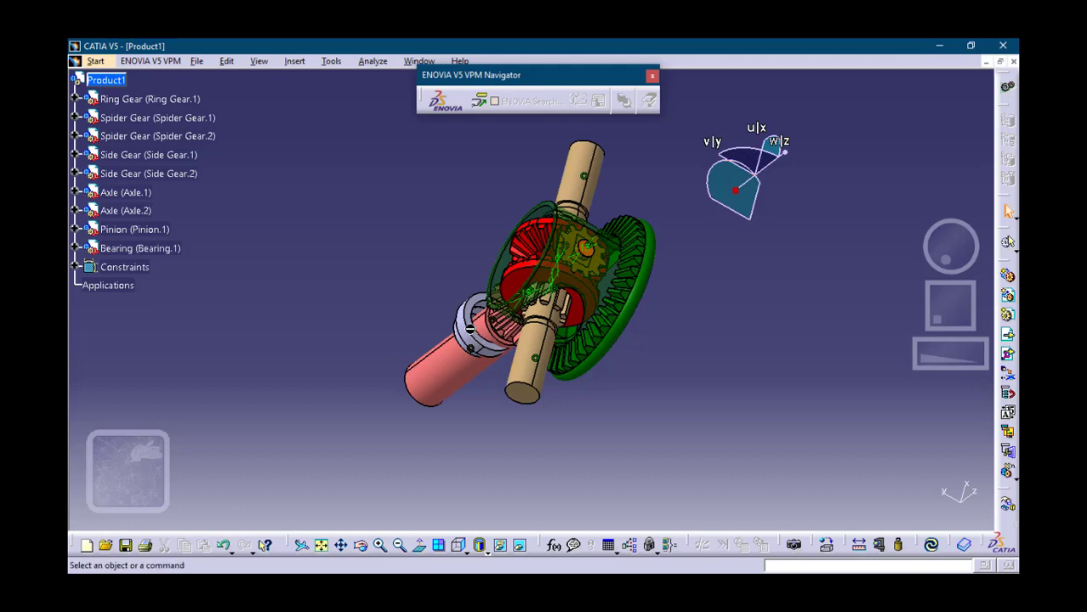
Step: Add an offset constraint of 0 mm with opposite orientation between the pinion gear's back face and the bearing's facing end
click(478, 331)
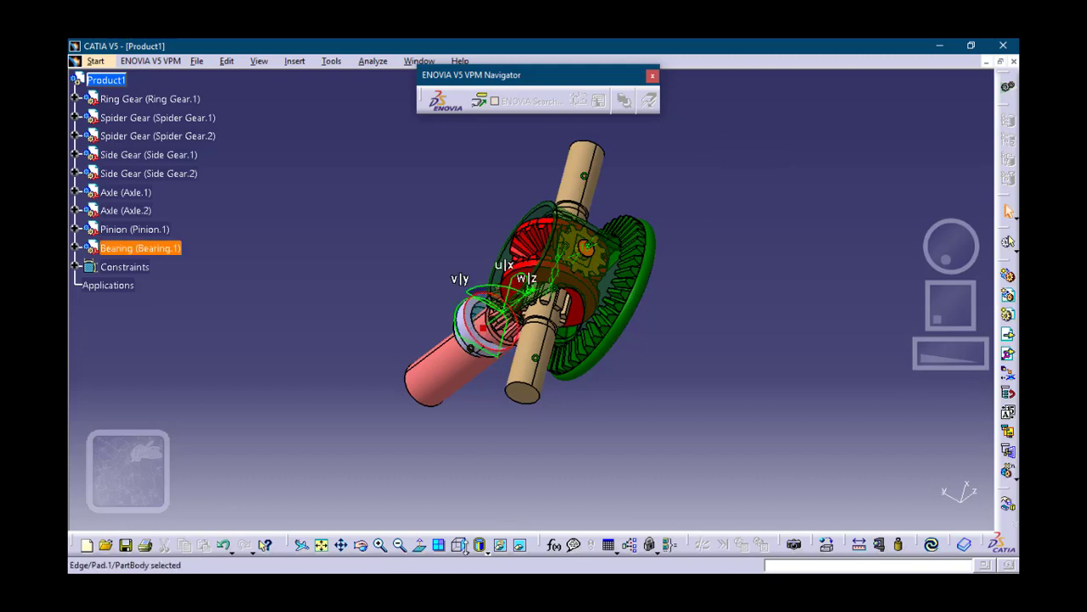
click(366, 551)
drag(359, 379, 624, 243)
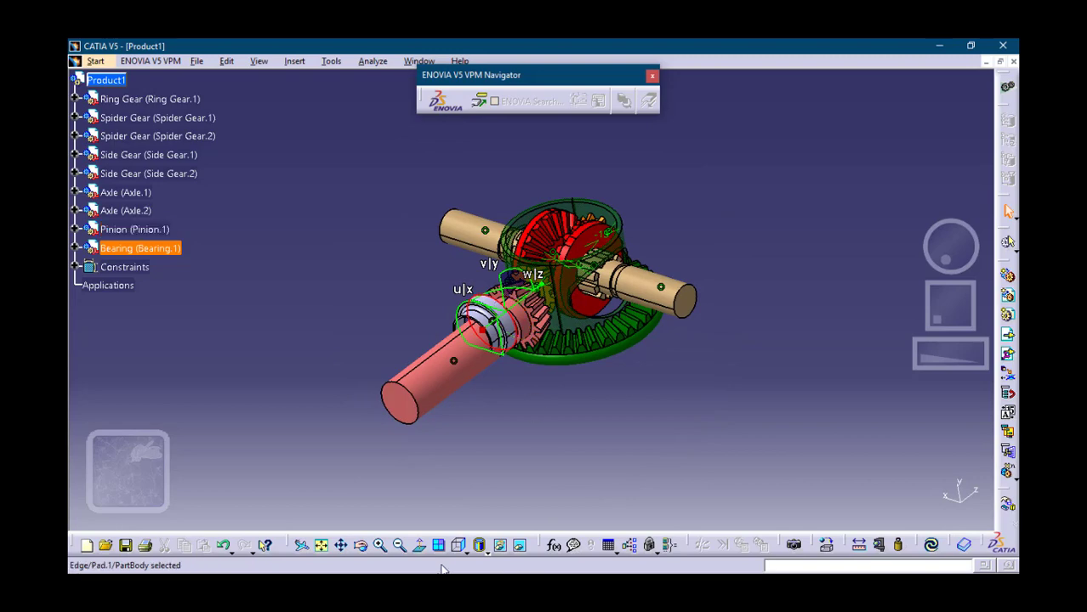
click(382, 547)
click(385, 550)
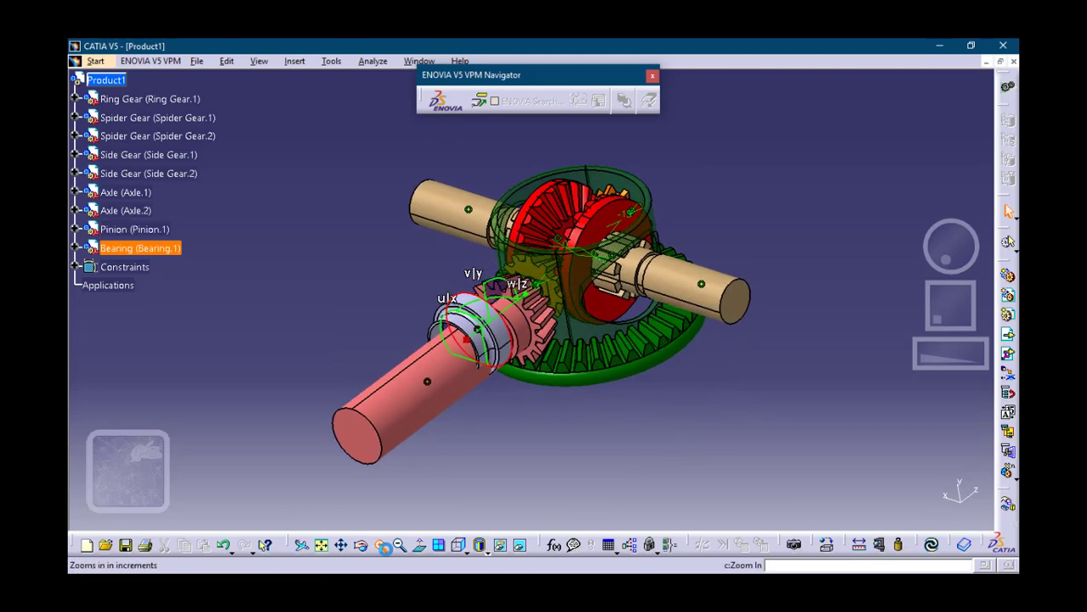
click(541, 360)
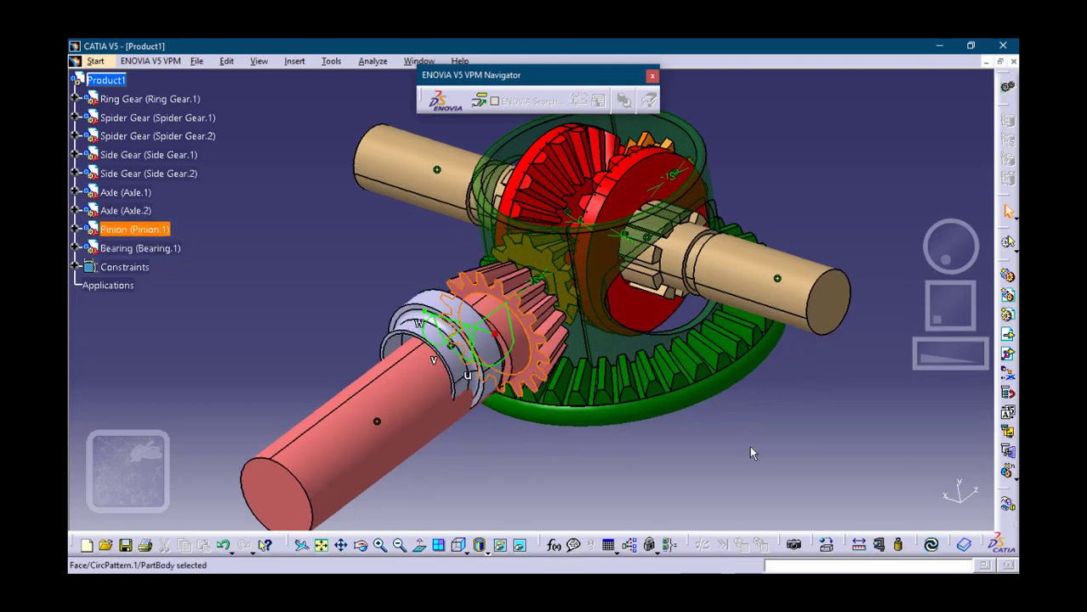
click(270, 166)
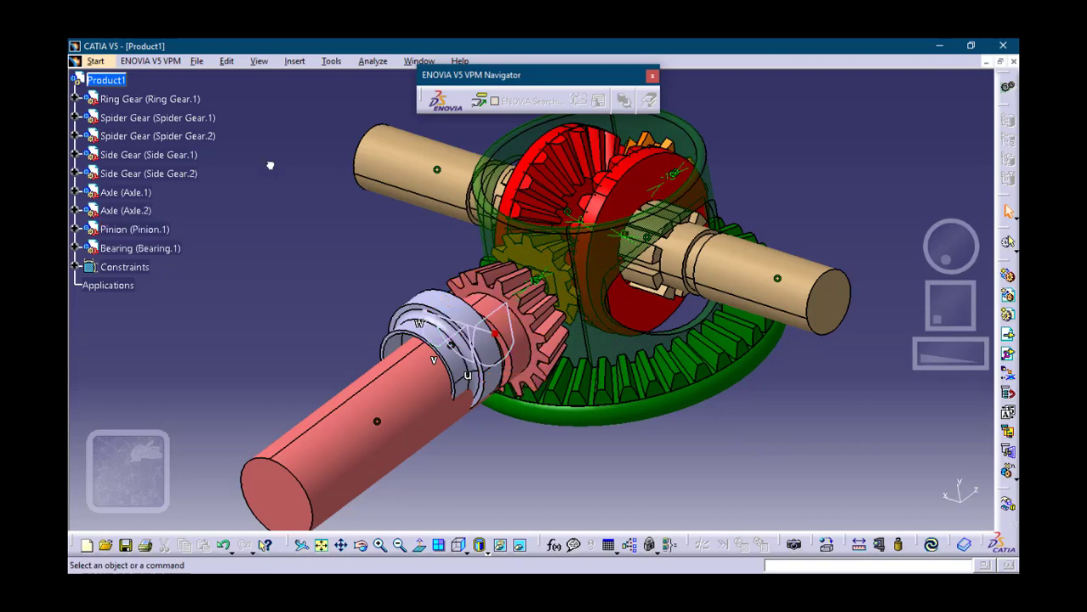
click(295, 64)
click(311, 134)
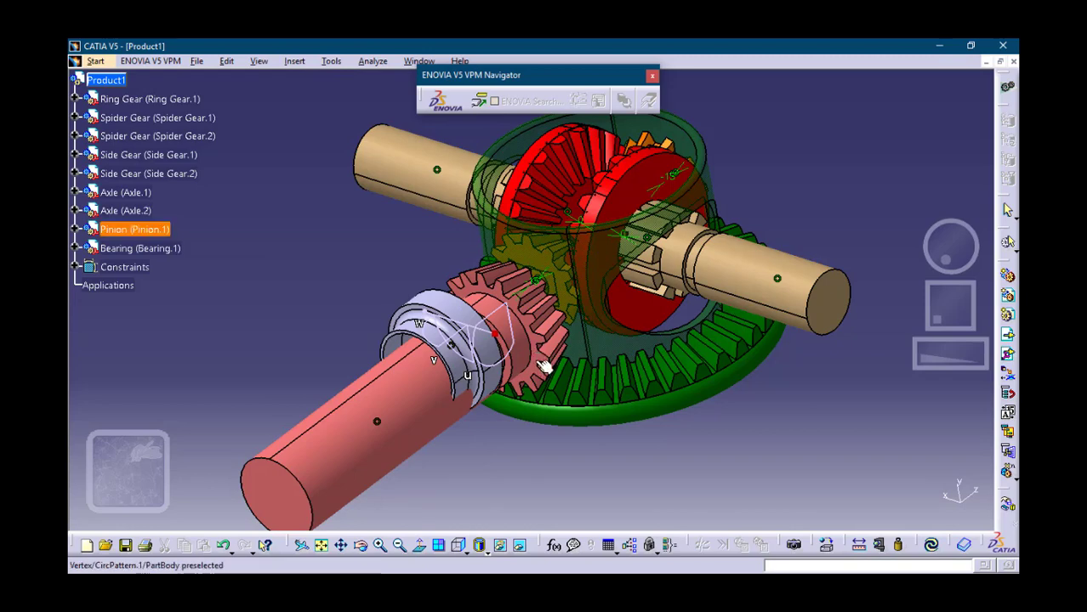
click(548, 362)
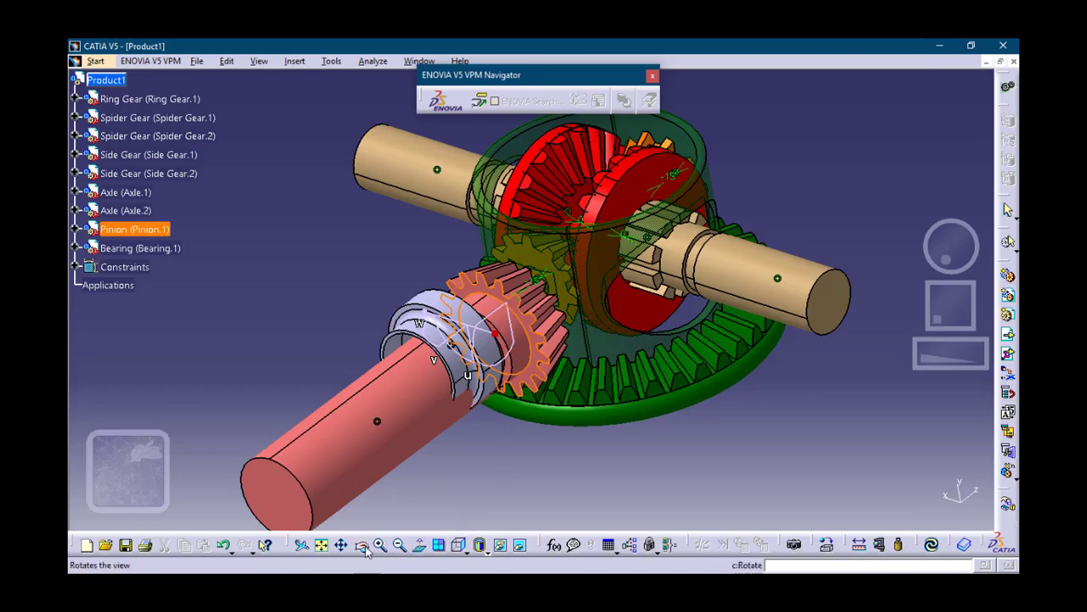
drag(366, 550, 415, 460)
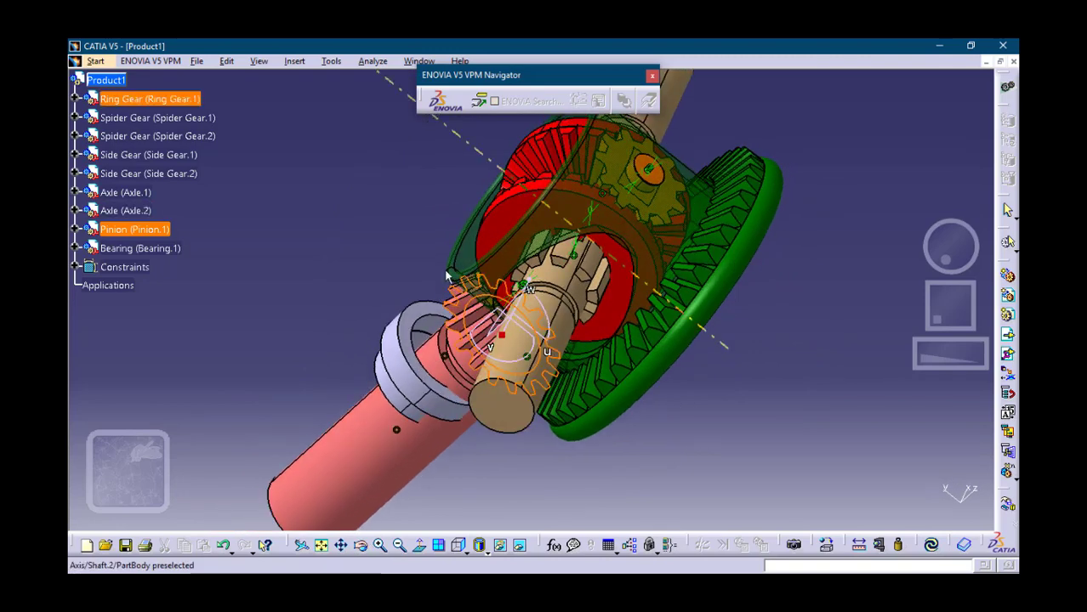
click(407, 340)
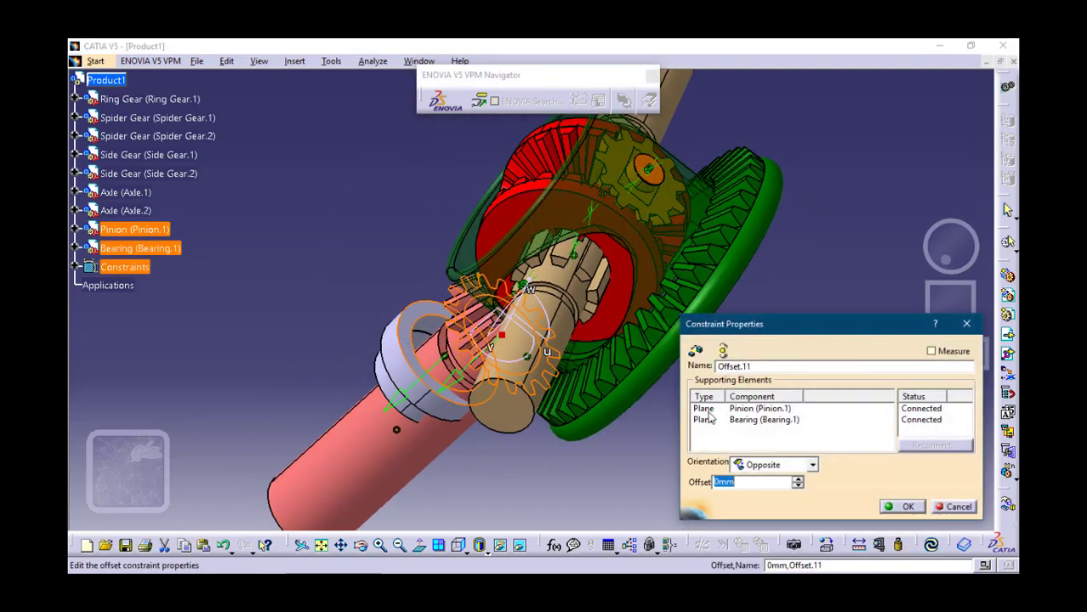
key(Return)
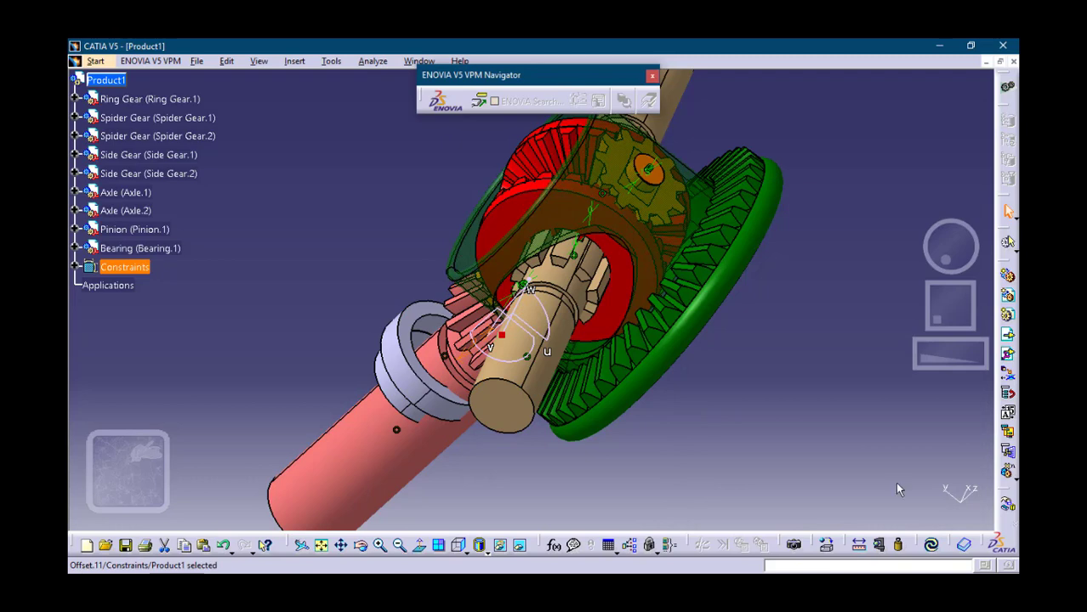
Step: Move the bearing in the multi-view with the compass until it surrounds the shaft against the pinion gear, and update the assembly
click(440, 549)
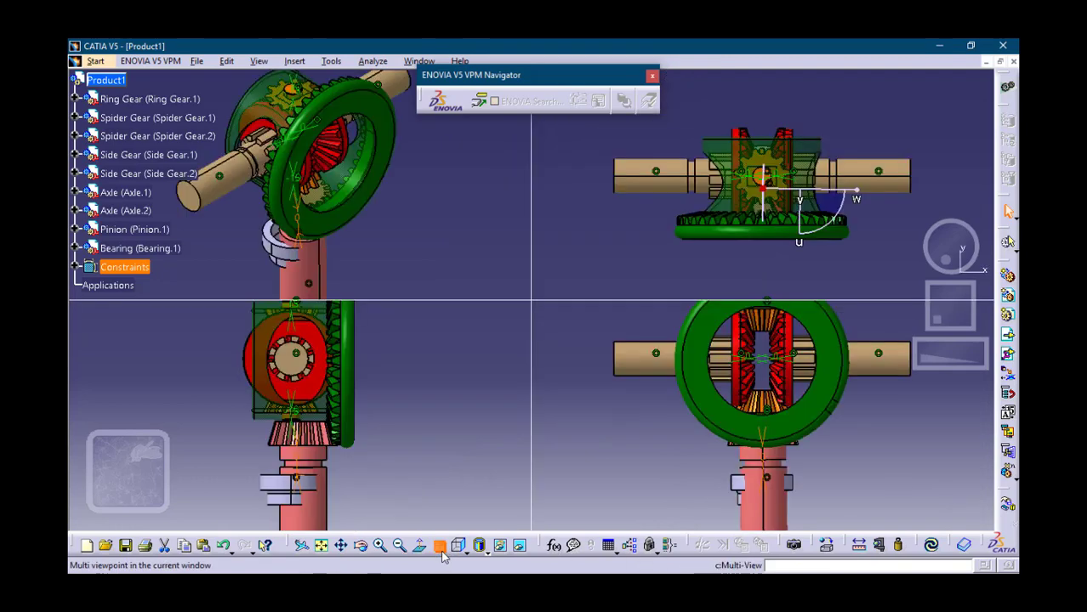
click(275, 493)
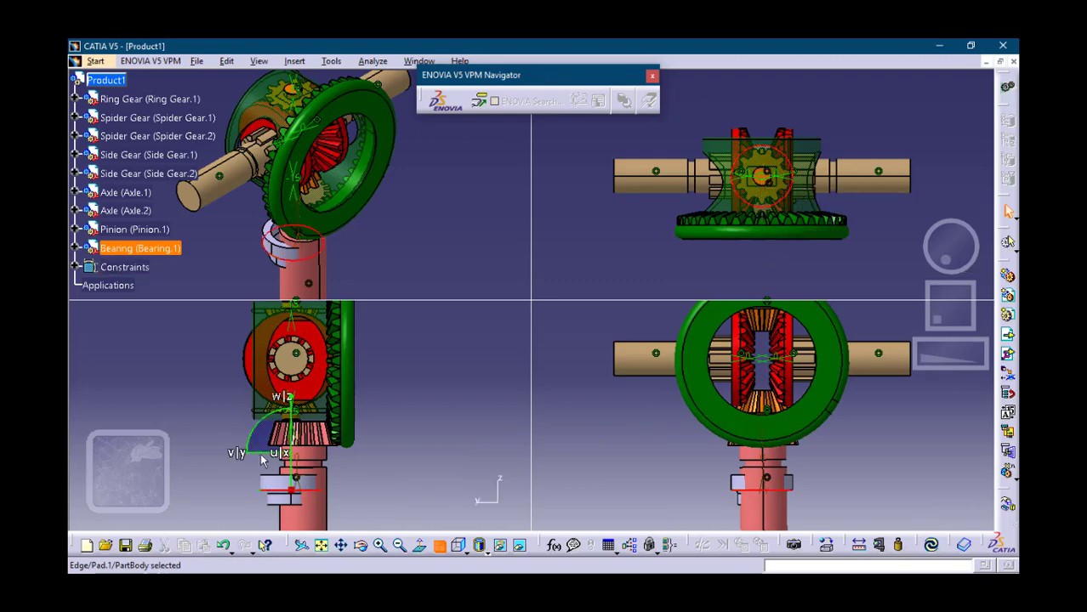
drag(263, 459, 304, 429)
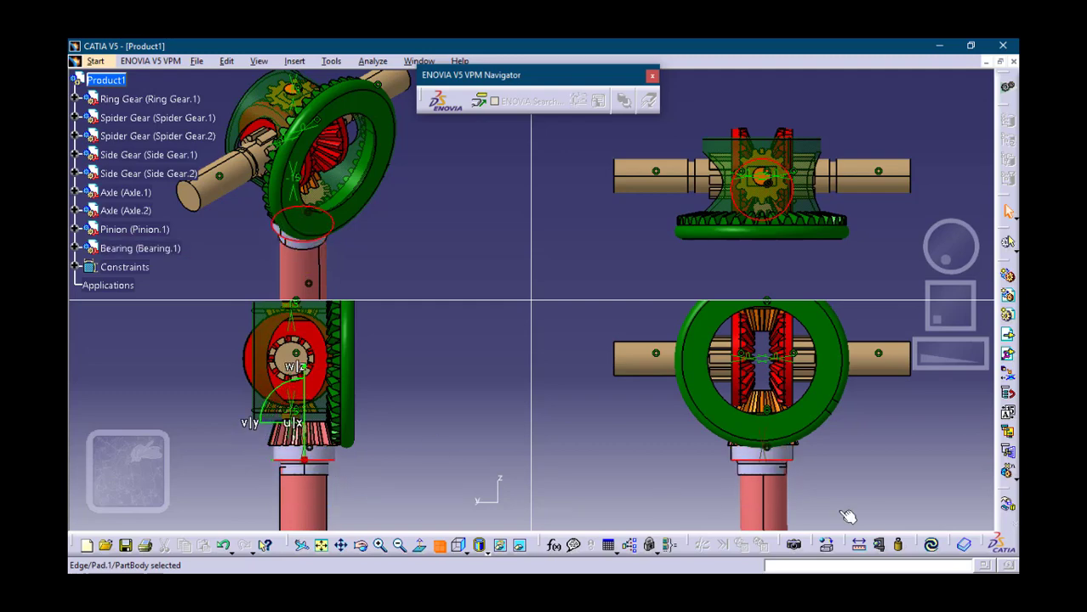
click(933, 553)
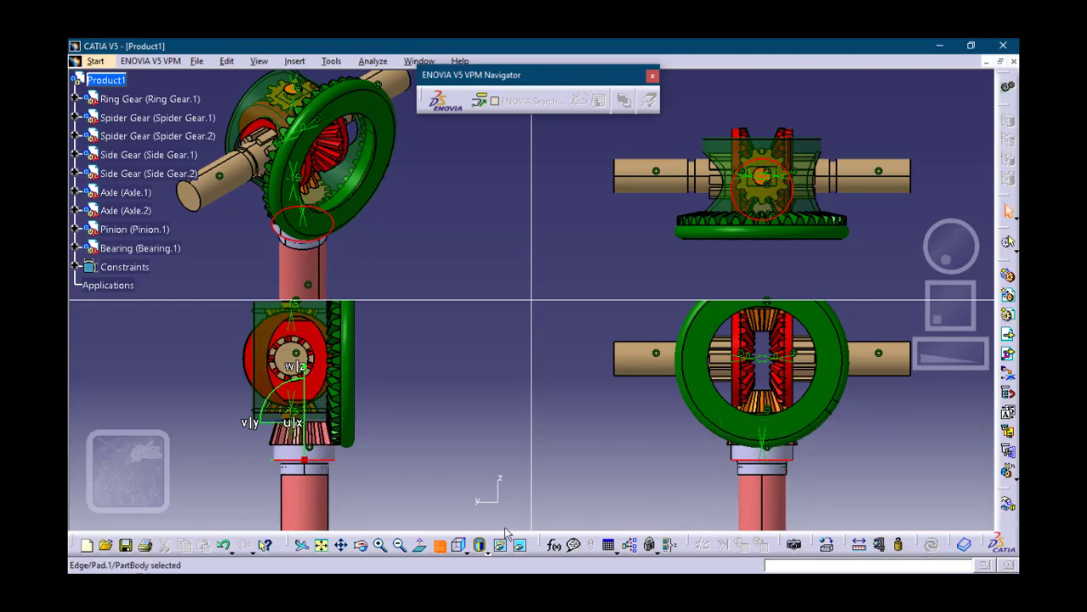
click(439, 545)
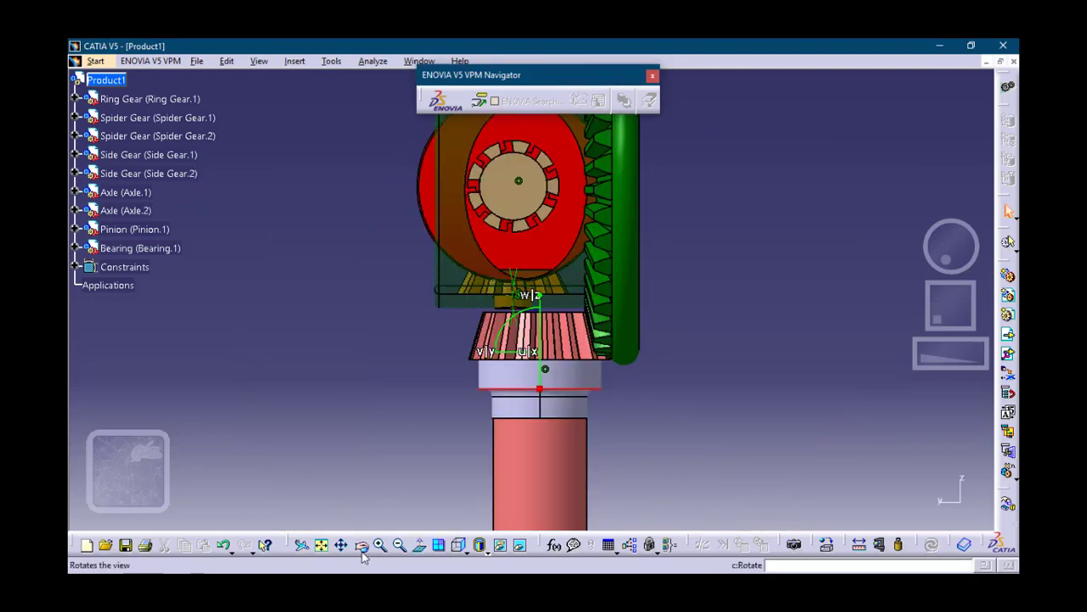
Step: Fit the whole assembly in an isometric view and hide all of its constraints
click(321, 545)
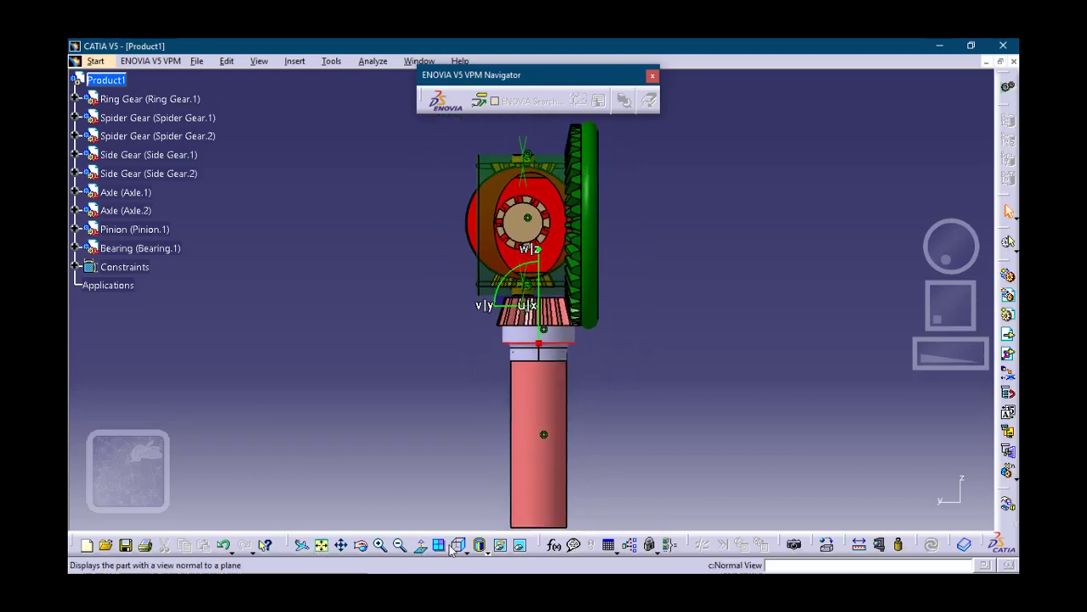
click(482, 549)
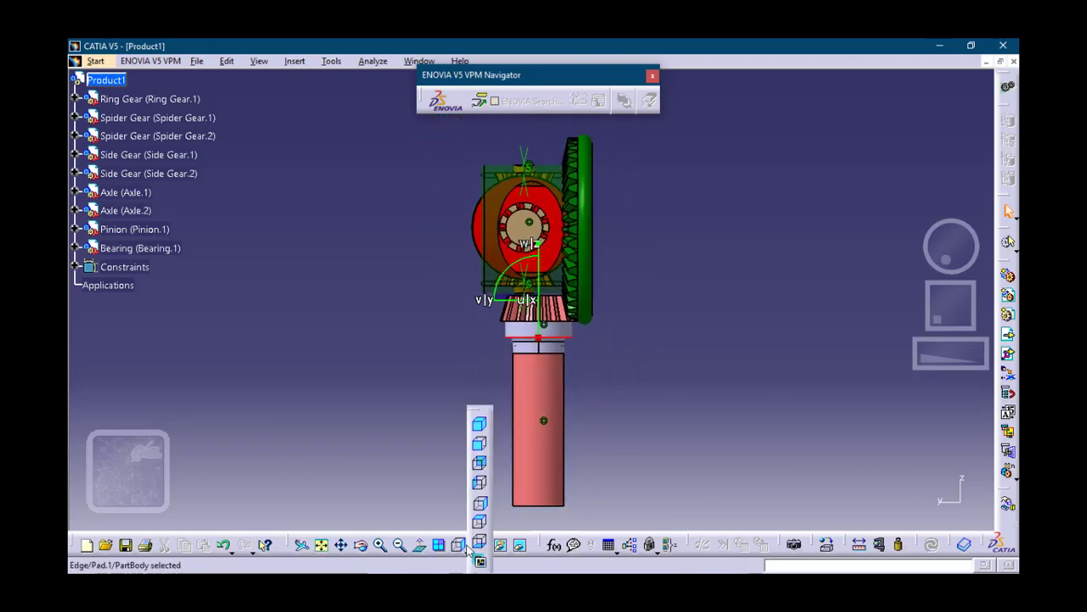
click(481, 426)
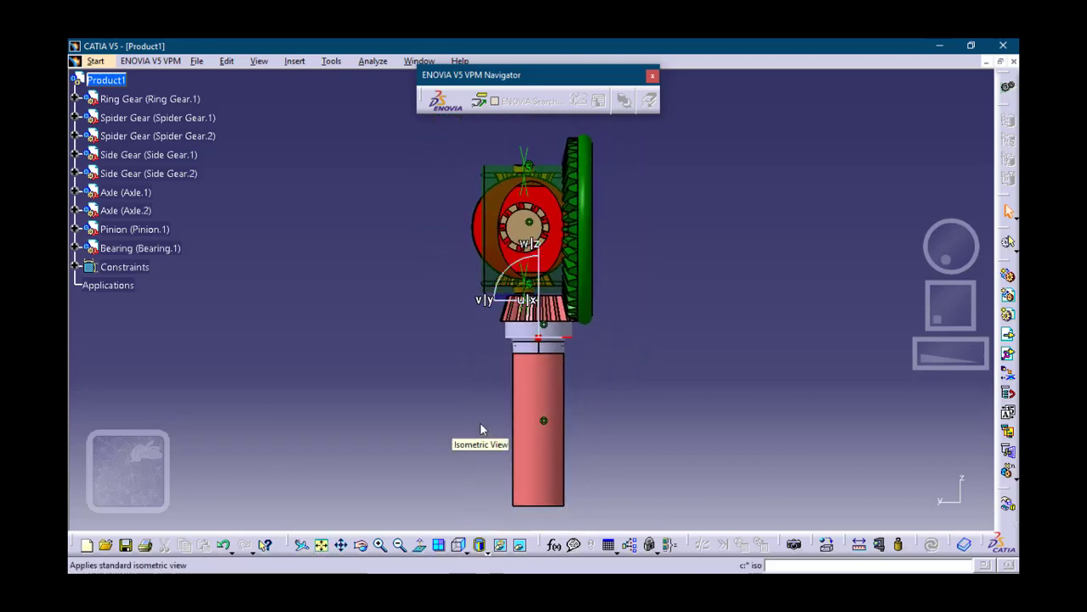
right_click(138, 269)
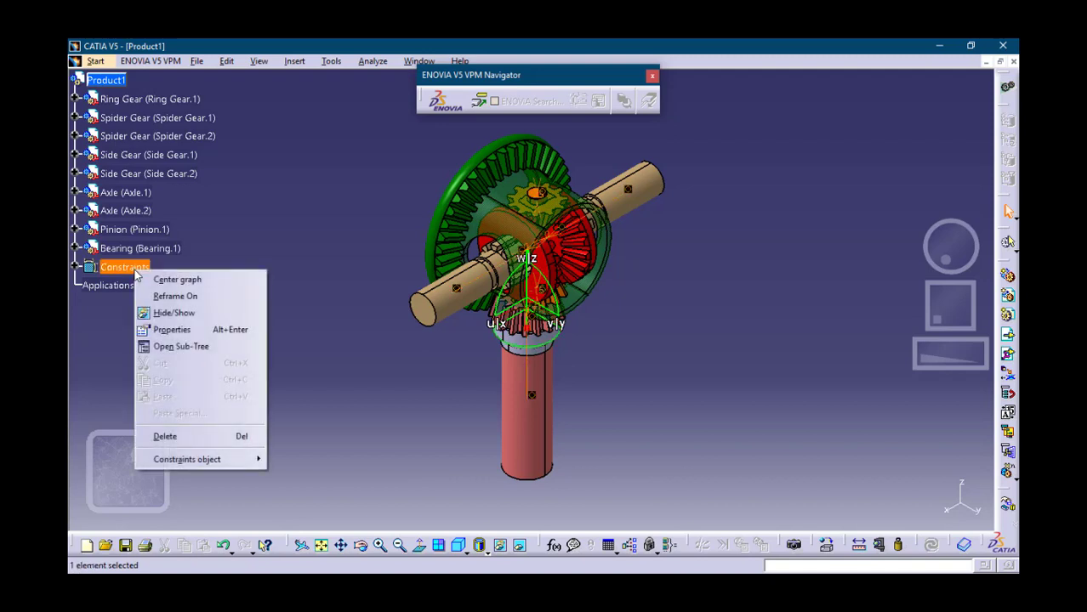
click(162, 313)
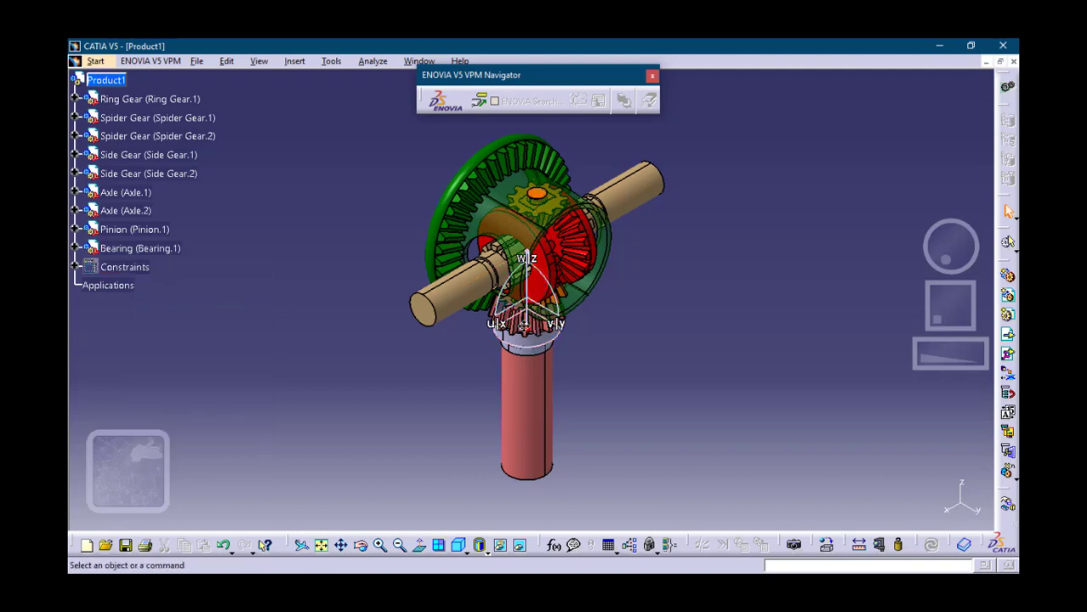
Step: Detach the compass from the bearing and turn off its automatic snapping to the selected object
drag(528, 325, 781, 184)
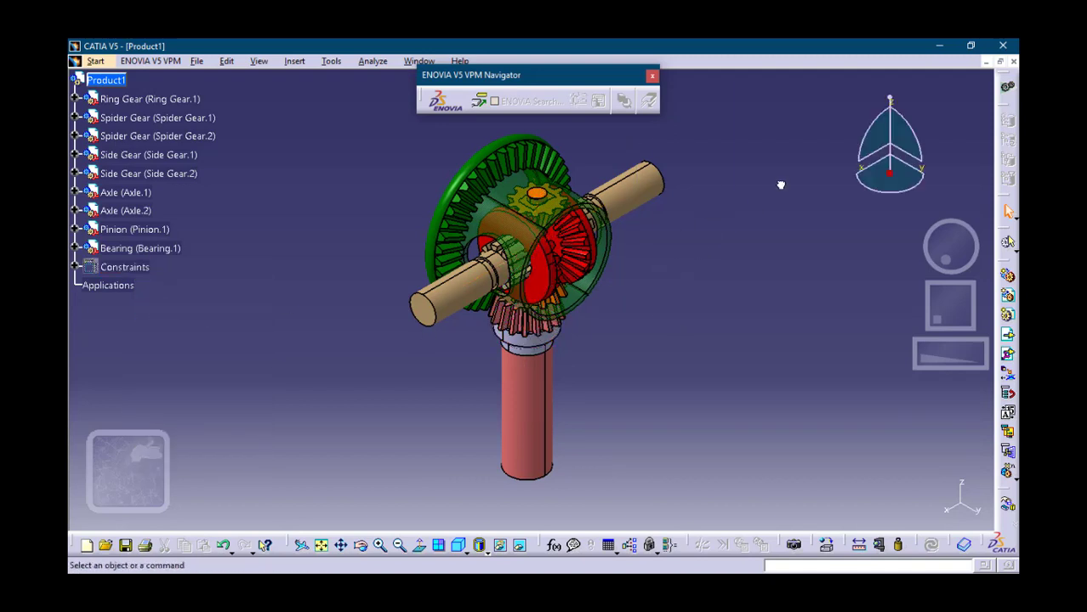
right_click(890, 173)
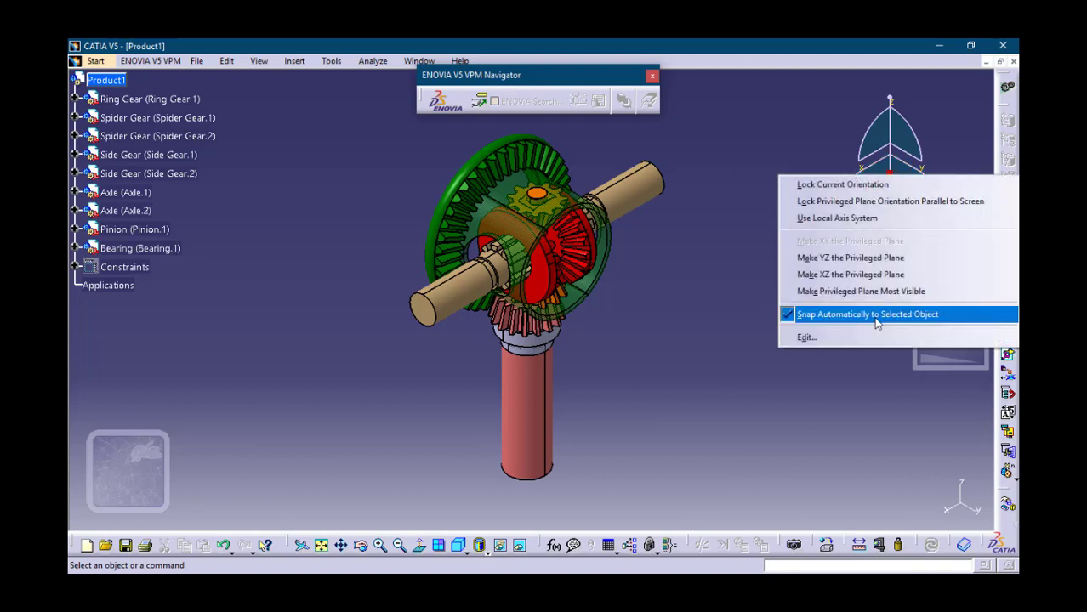
click(877, 315)
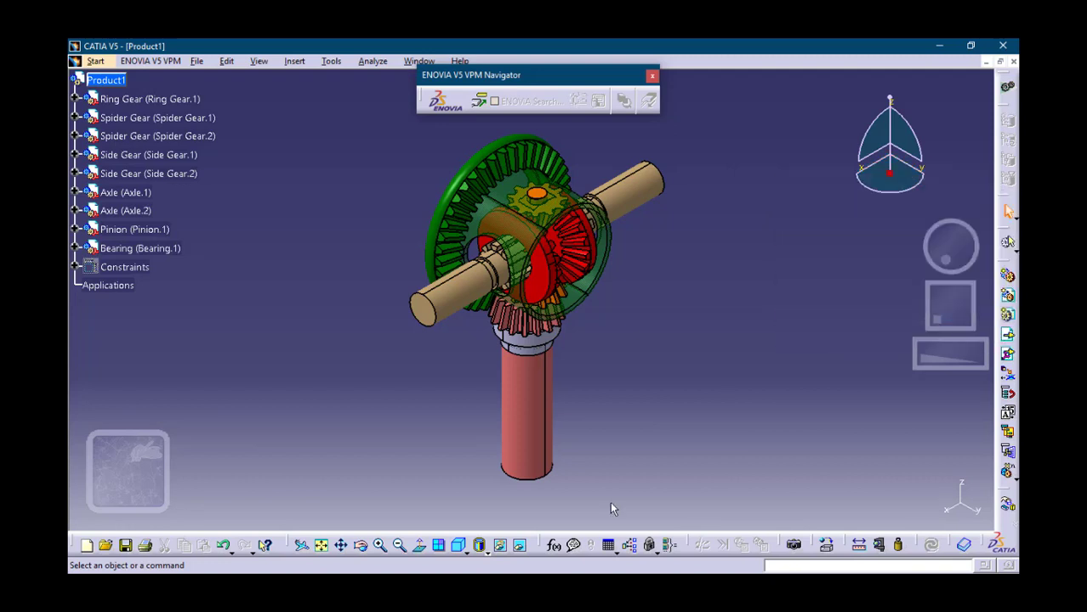
Step: Examine the completed gear assembly from the front, top and side, switching between the multi-view and each enlarged single view
click(441, 548)
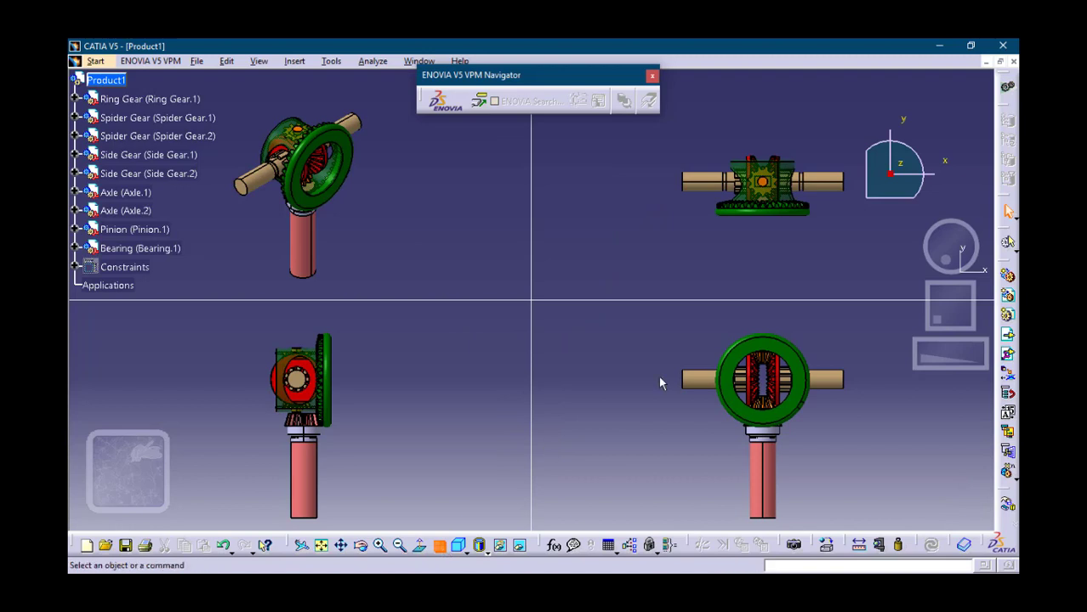
click(585, 459)
click(440, 546)
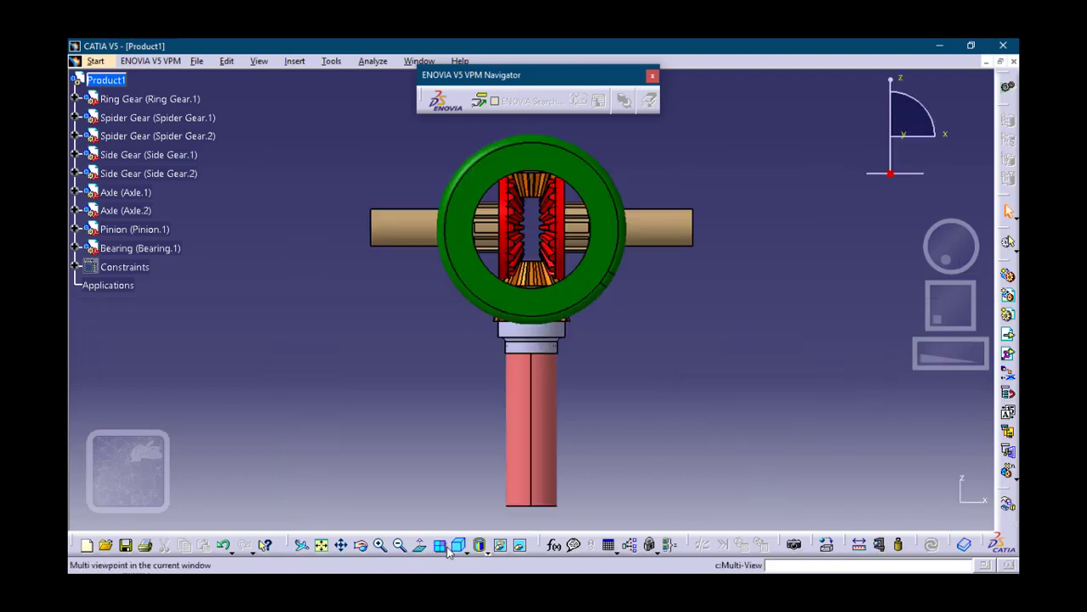
click(442, 546)
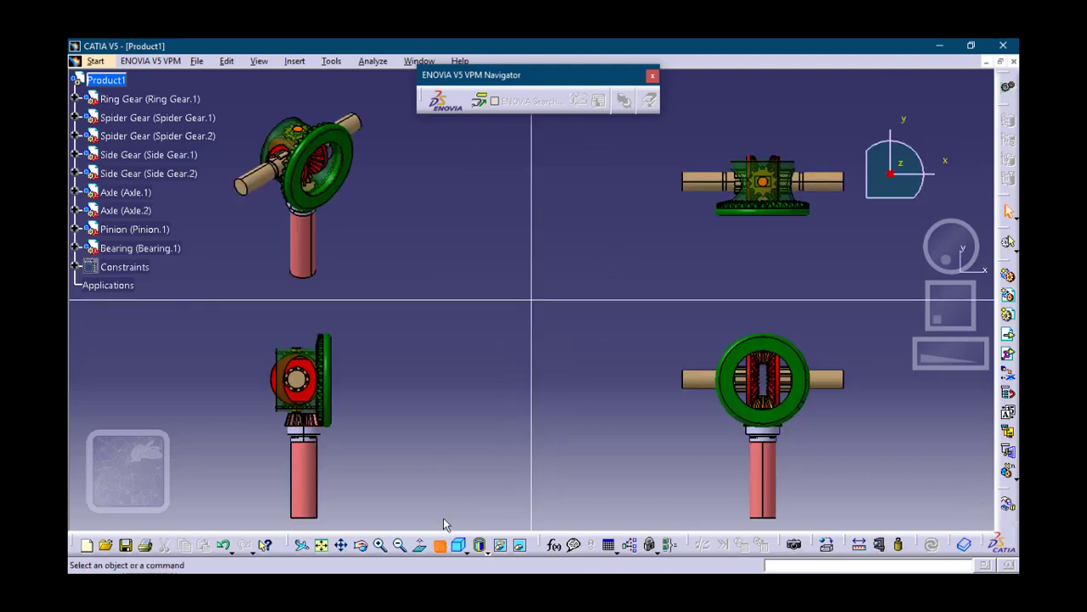
click(441, 548)
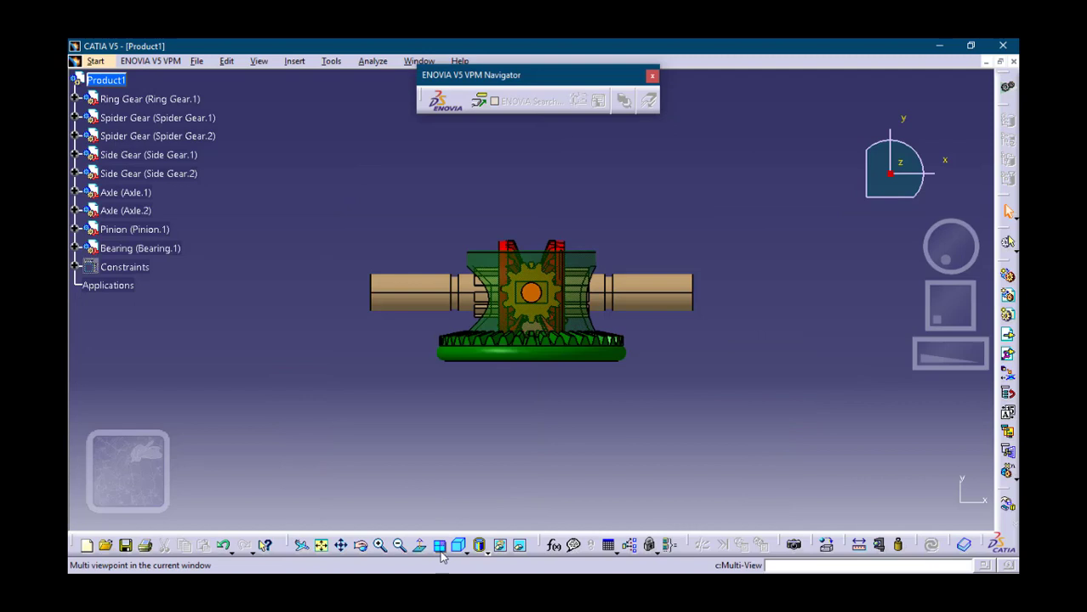
click(441, 549)
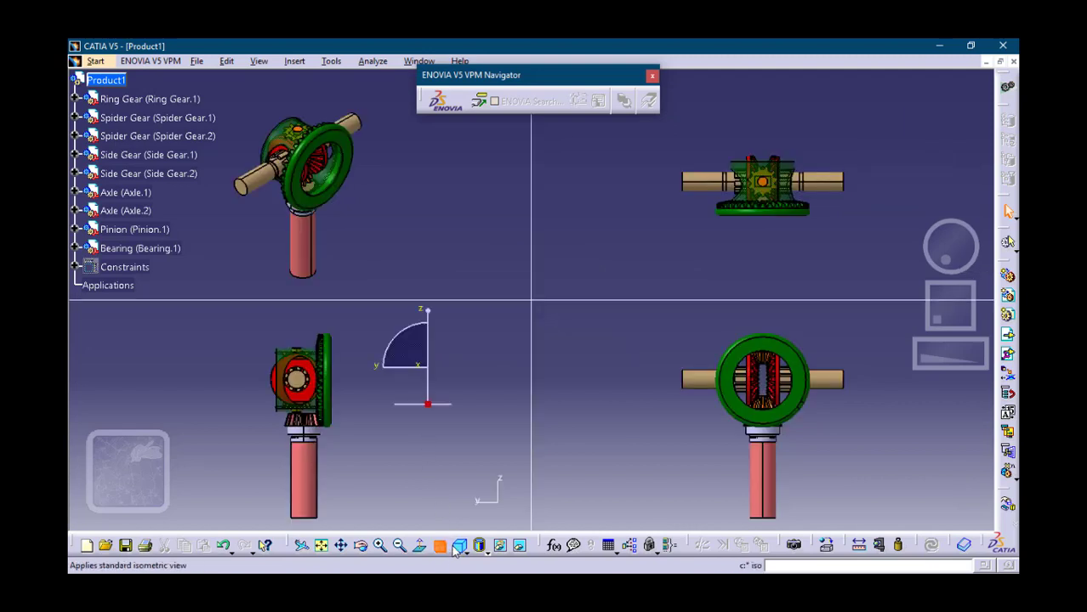
click(440, 548)
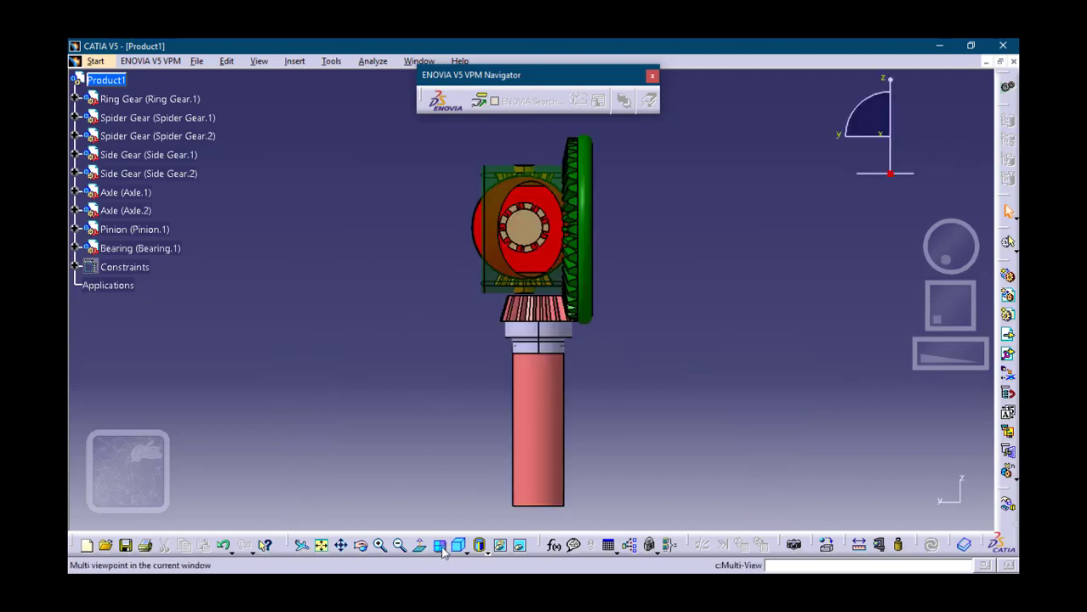
click(361, 545)
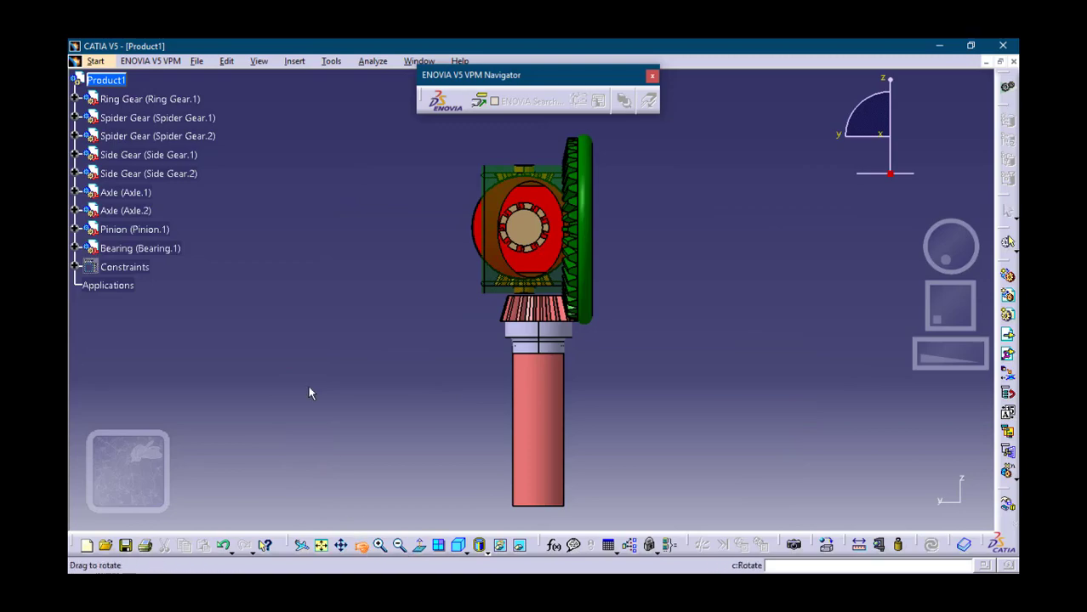